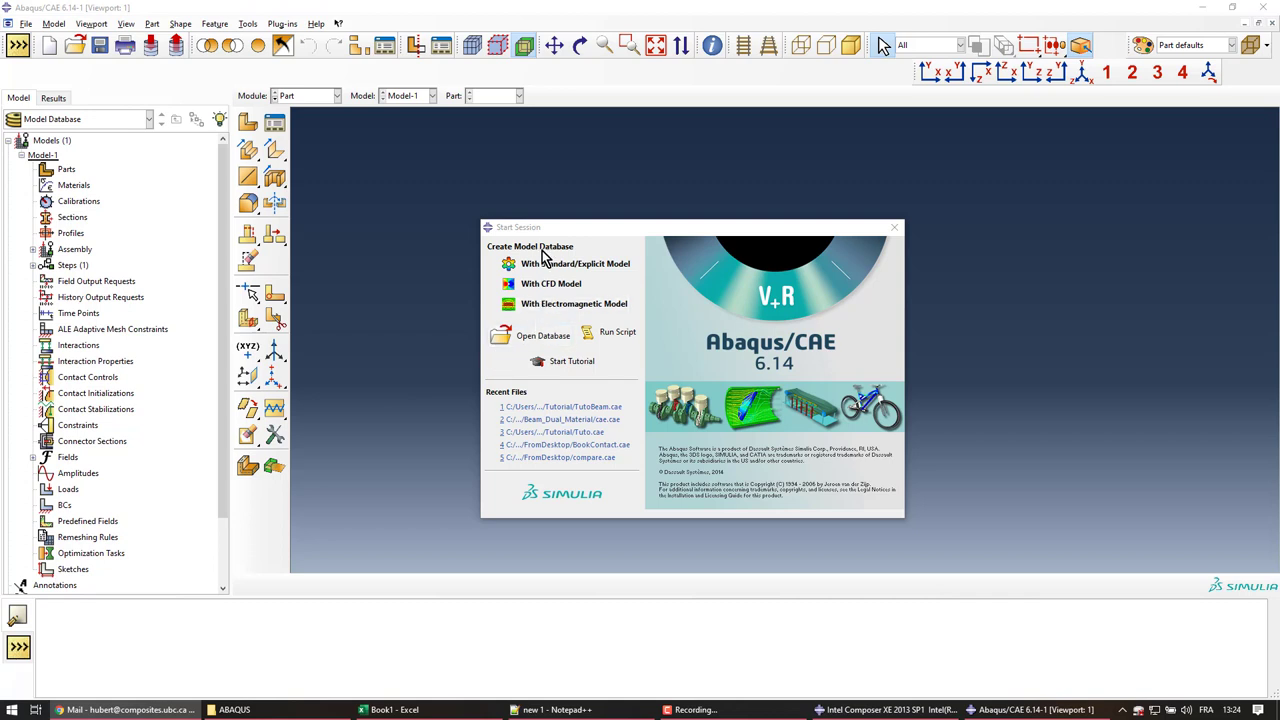
- Start a new Standard/Explicit model database from the Start Session dialog
drag(570, 228, 406, 203)
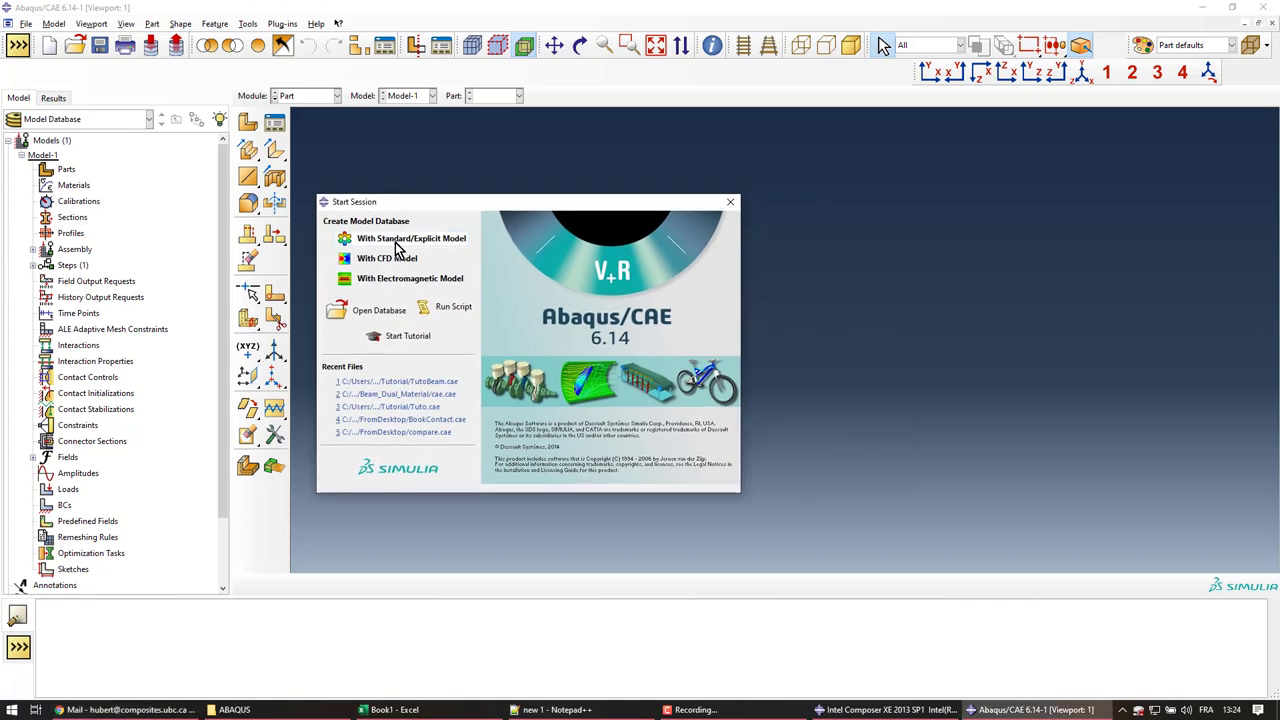
click(396, 244)
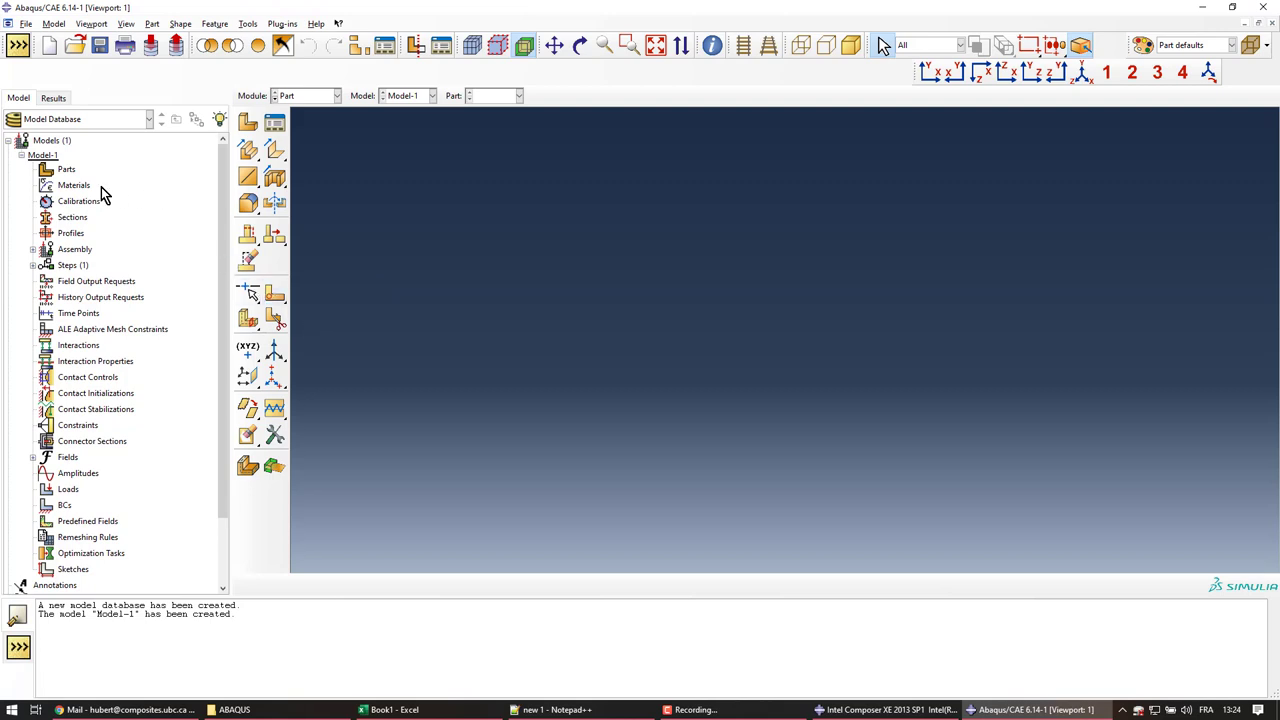
- Define a new part named Disk as an axisymmetric, deformable wire
double_click(66, 169)
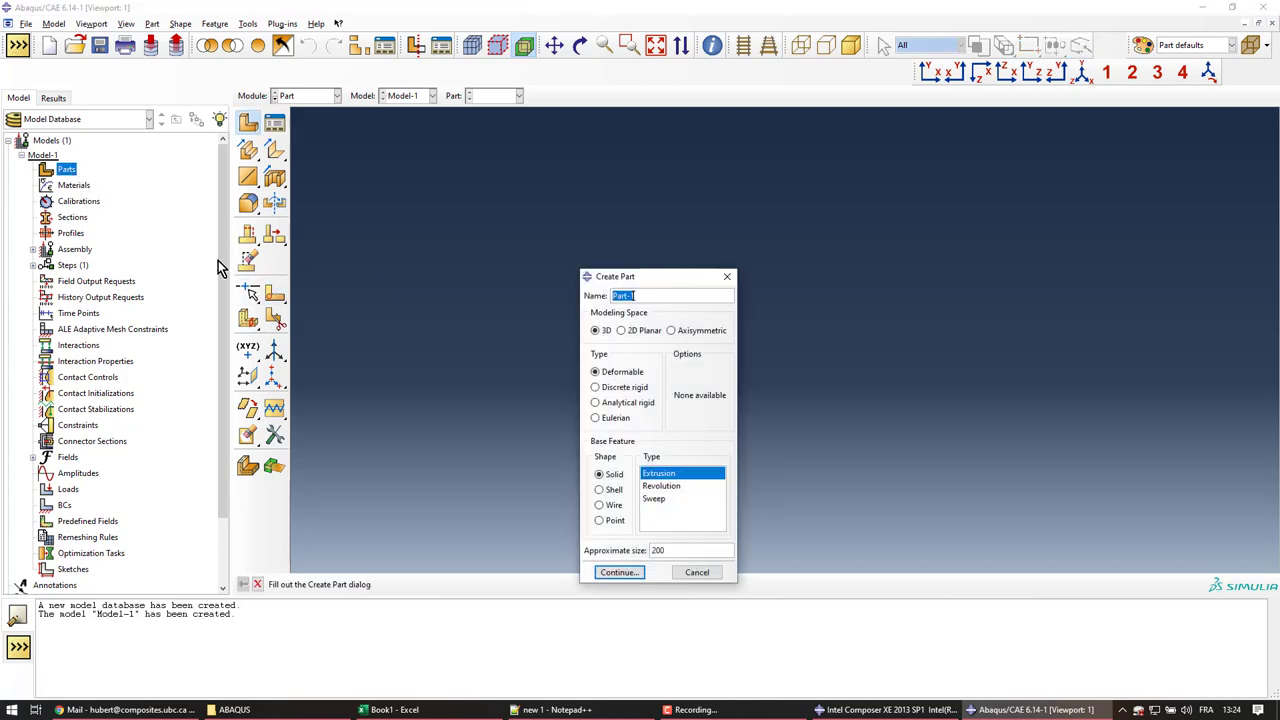
text(Disk)
click(671, 332)
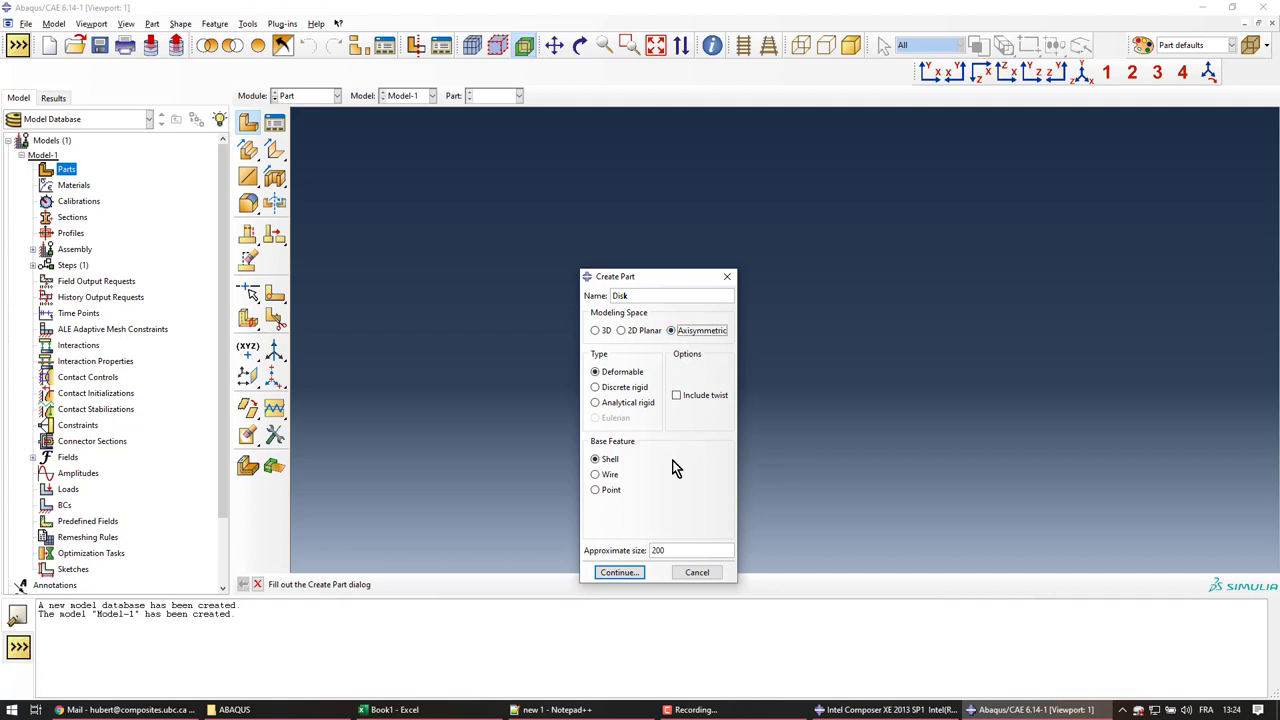
click(604, 475)
- Enter the Disk sketcher and zoom out so the origin is visible
click(617, 572)
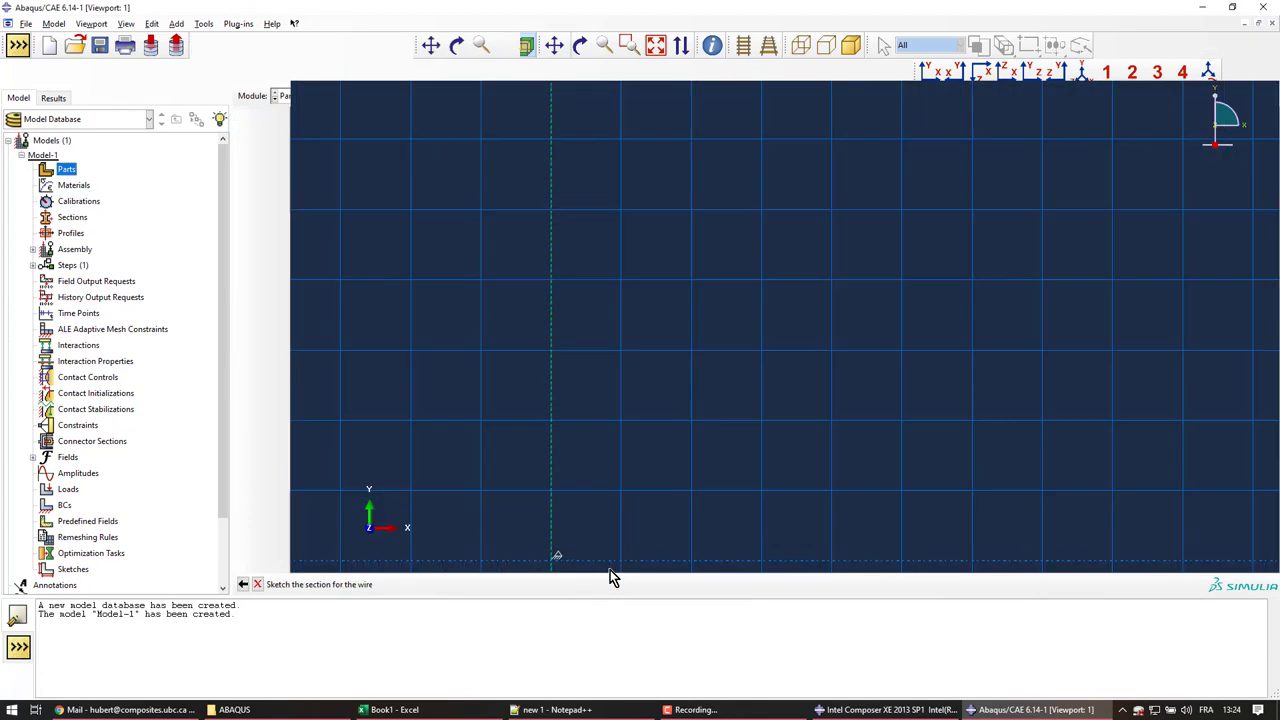
scroll(766, 420, down, 1)
mouse_move(810, 418)
ctrl+alt+middle_down()
mouse_move(651, 269)
mouse_move(662, 296)
ctrl+alt+middle_up()
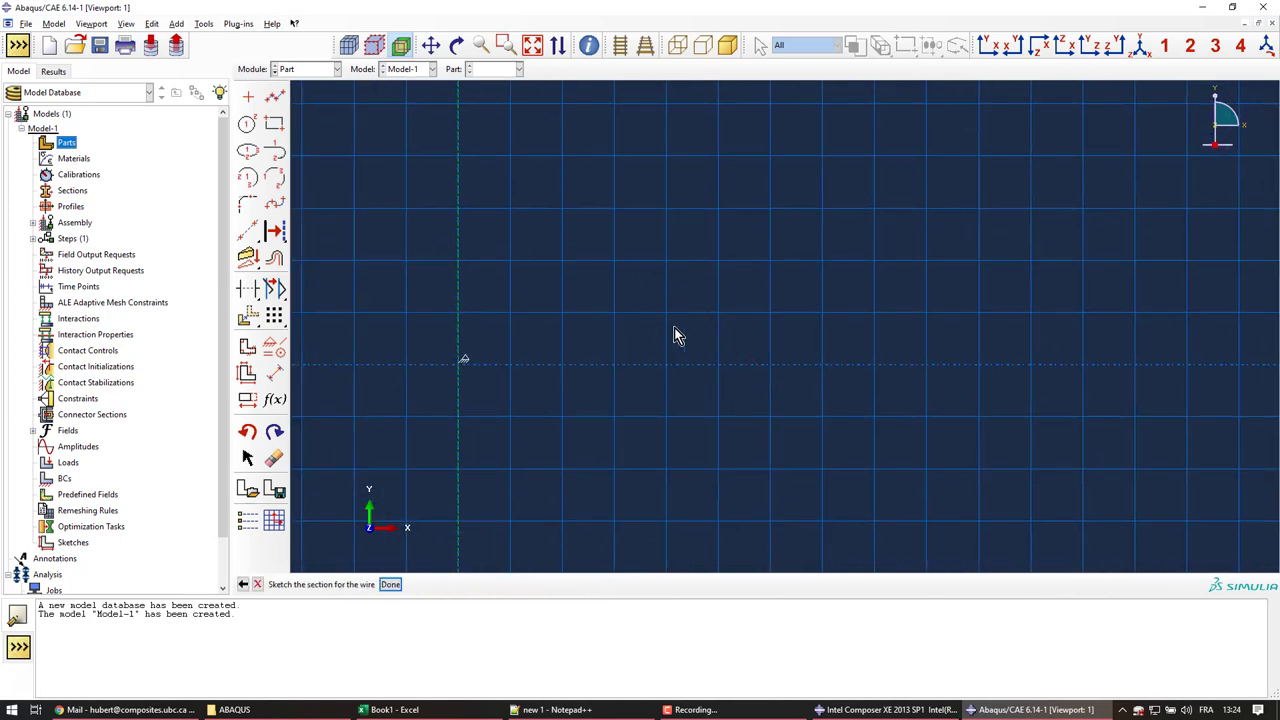
mouse_move(942, 335)
ctrl+alt+right_down()
mouse_move(740, 326)
mouse_move(717, 349)
ctrl+alt+right_up()
ctrl+alt+middle_drag(717, 349, 603, 268)
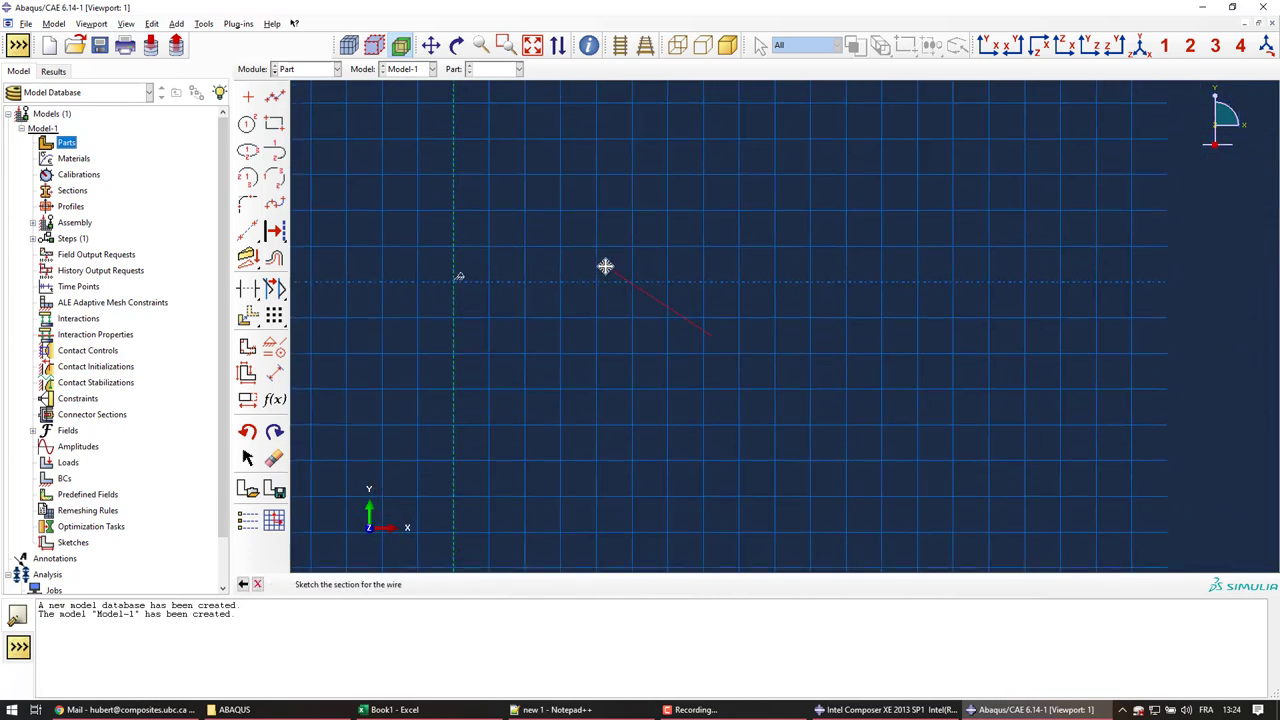
- Draw a line from 20,0 to 30,0 and finish the sketch as the Disk part
click(278, 99)
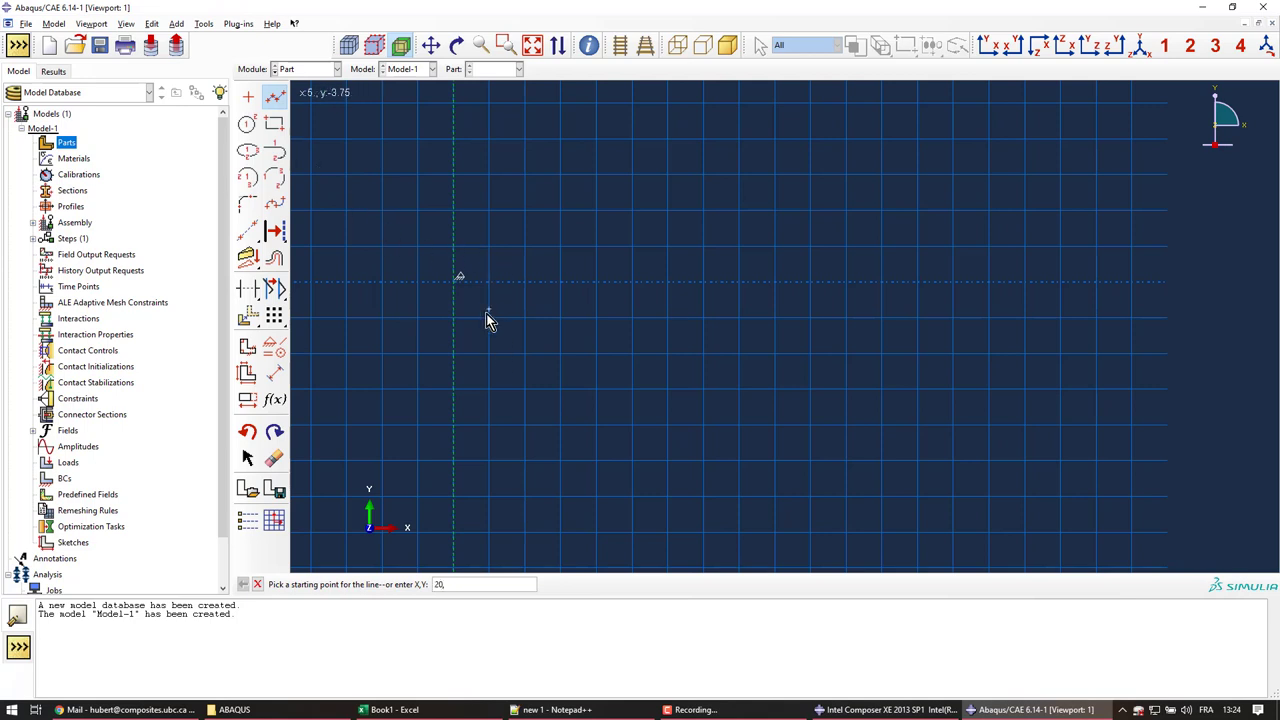
key(Return)
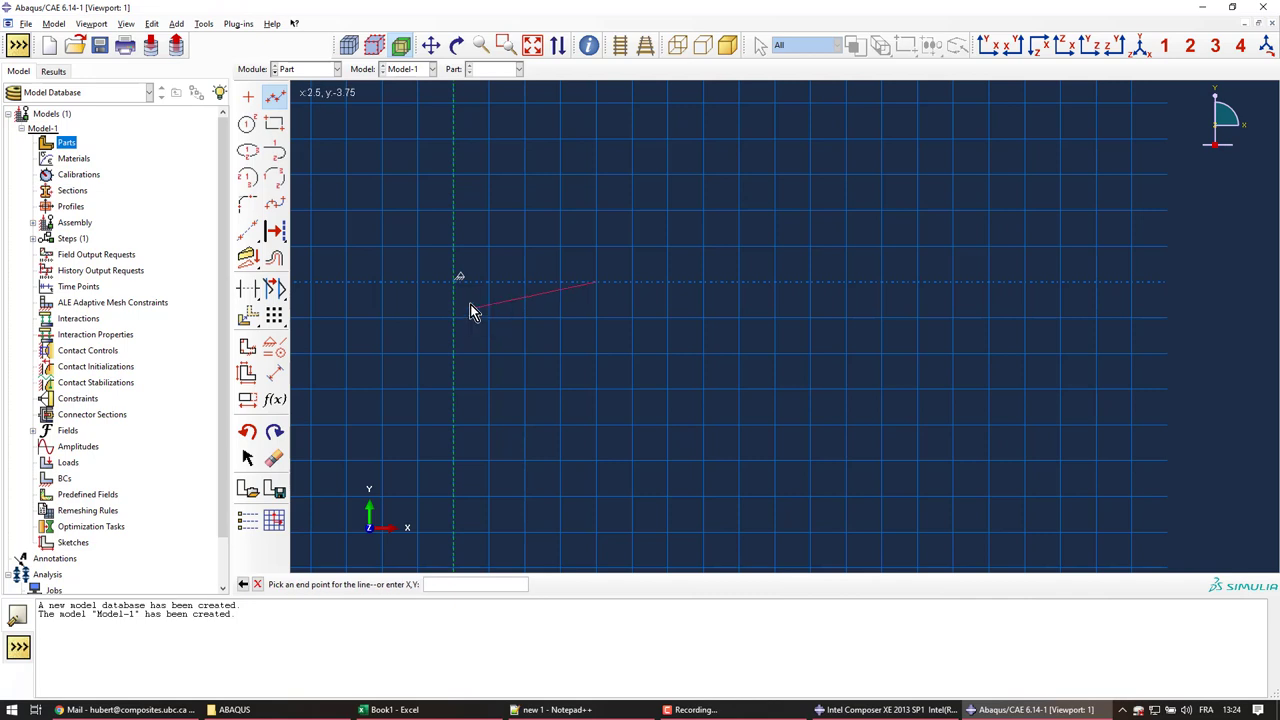
text(30,0)
key(Return)
middle_click(727, 287)
middle_click(625, 383)
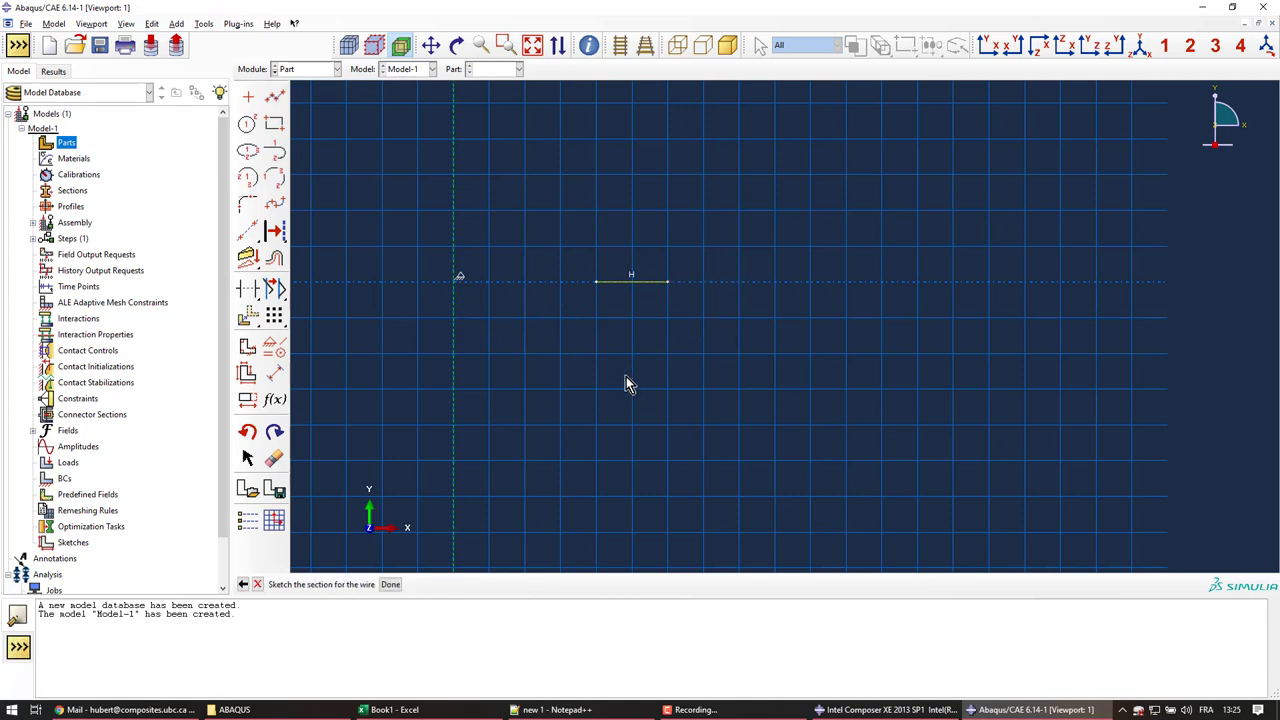
middle_click(626, 384)
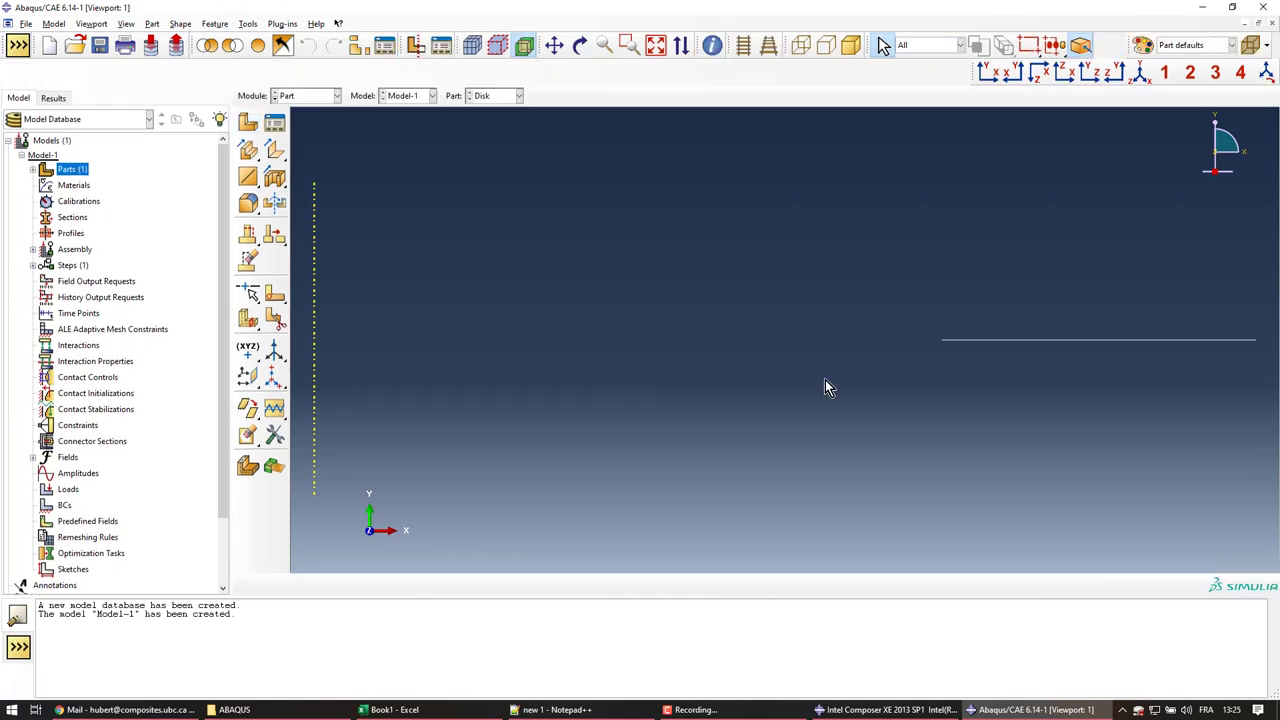
ctrl+alt+right_drag(909, 355, 740, 338)
- Create a material named Aluminium with mass density 2.7e-9
double_click(73, 186)
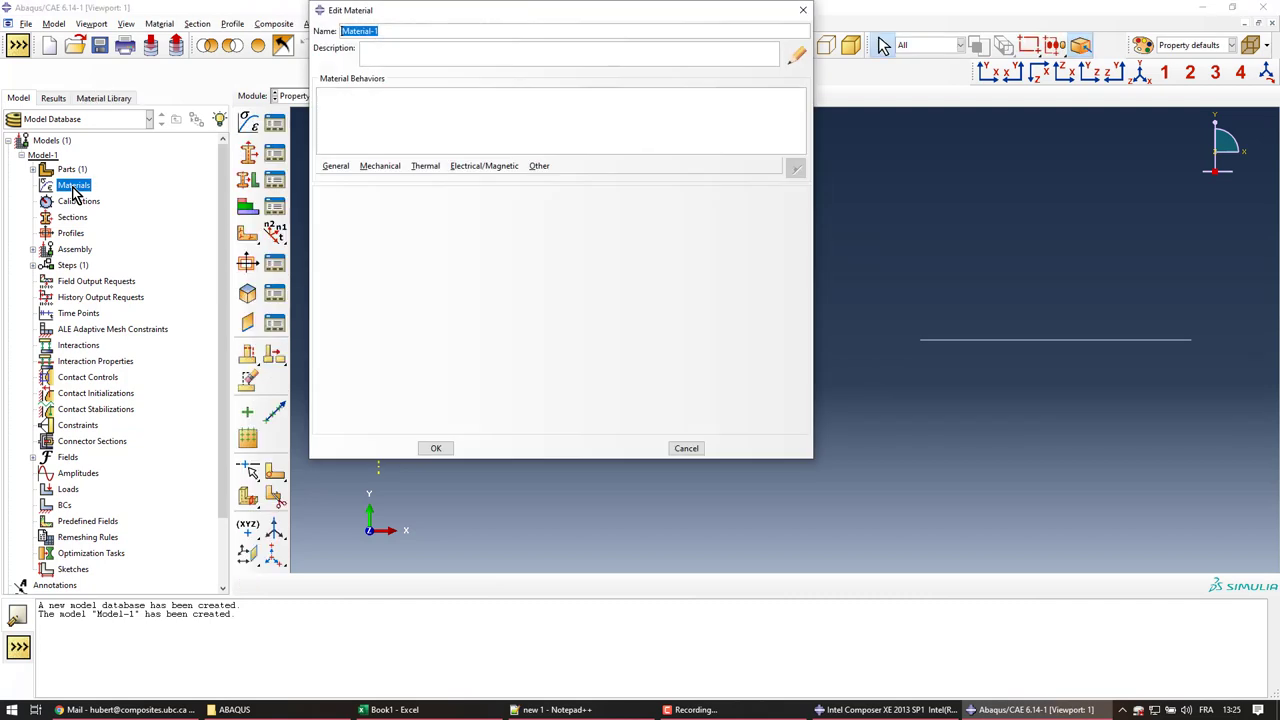
text(Aluminium)
click(337, 168)
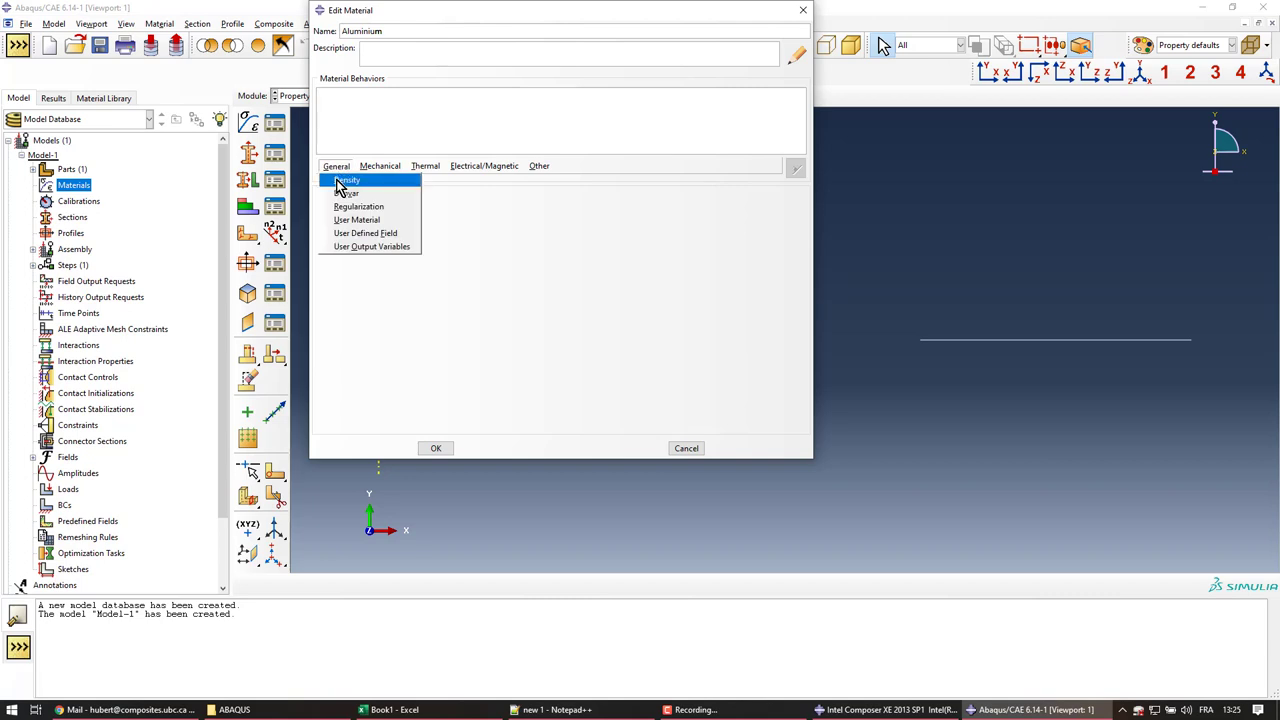
click(340, 183)
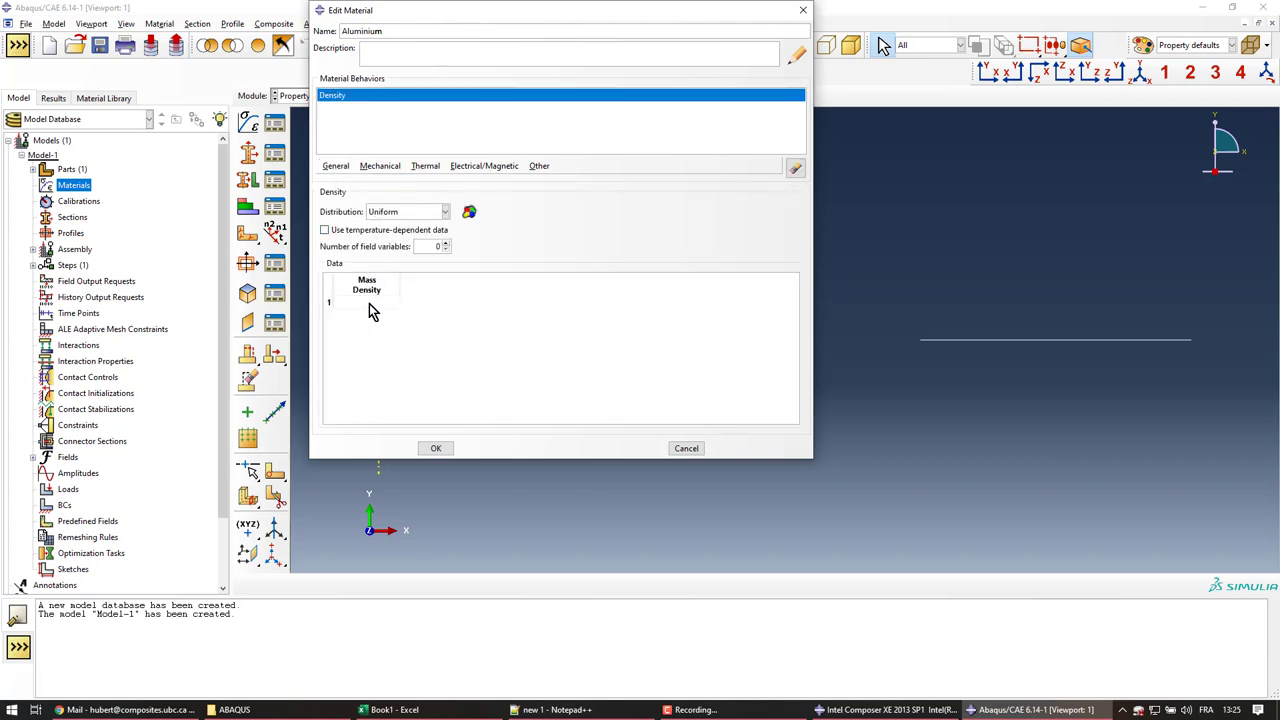
click(369, 304)
text(2.7e-9)
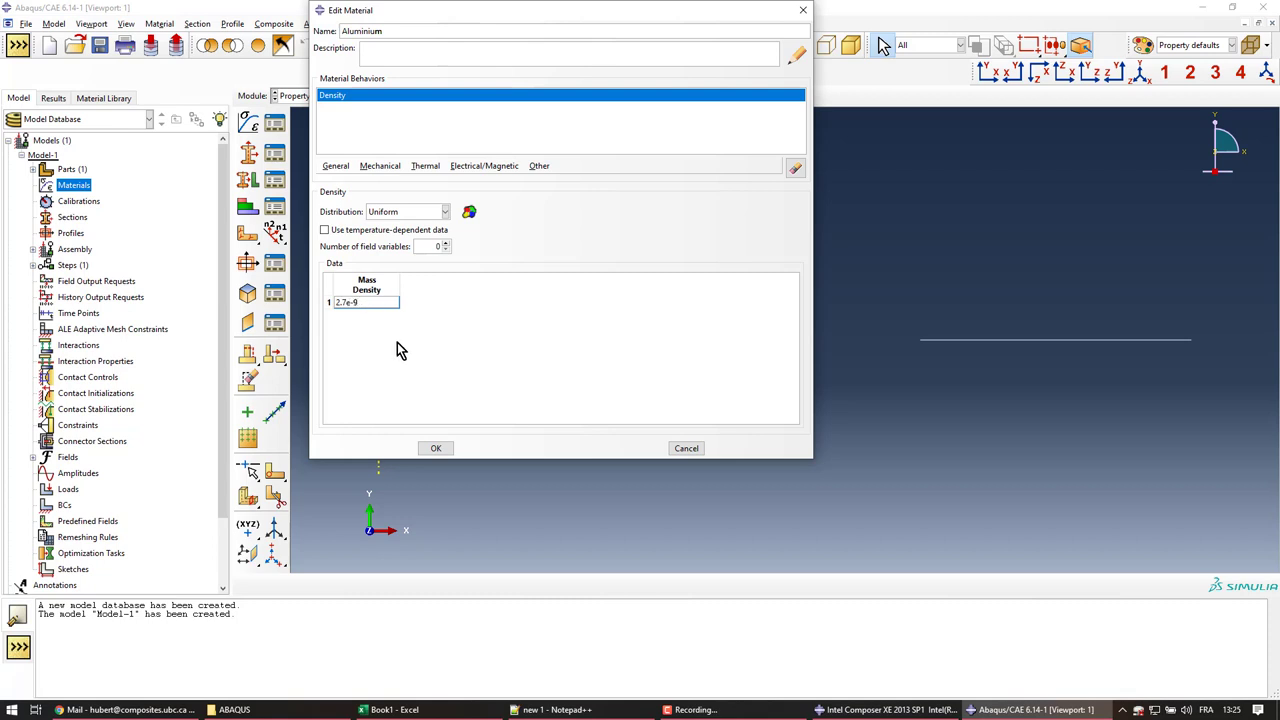
- Add elasticity with Young's modulus 70e3 and Poisson's ratio 0.3, then save Aluminium
click(380, 167)
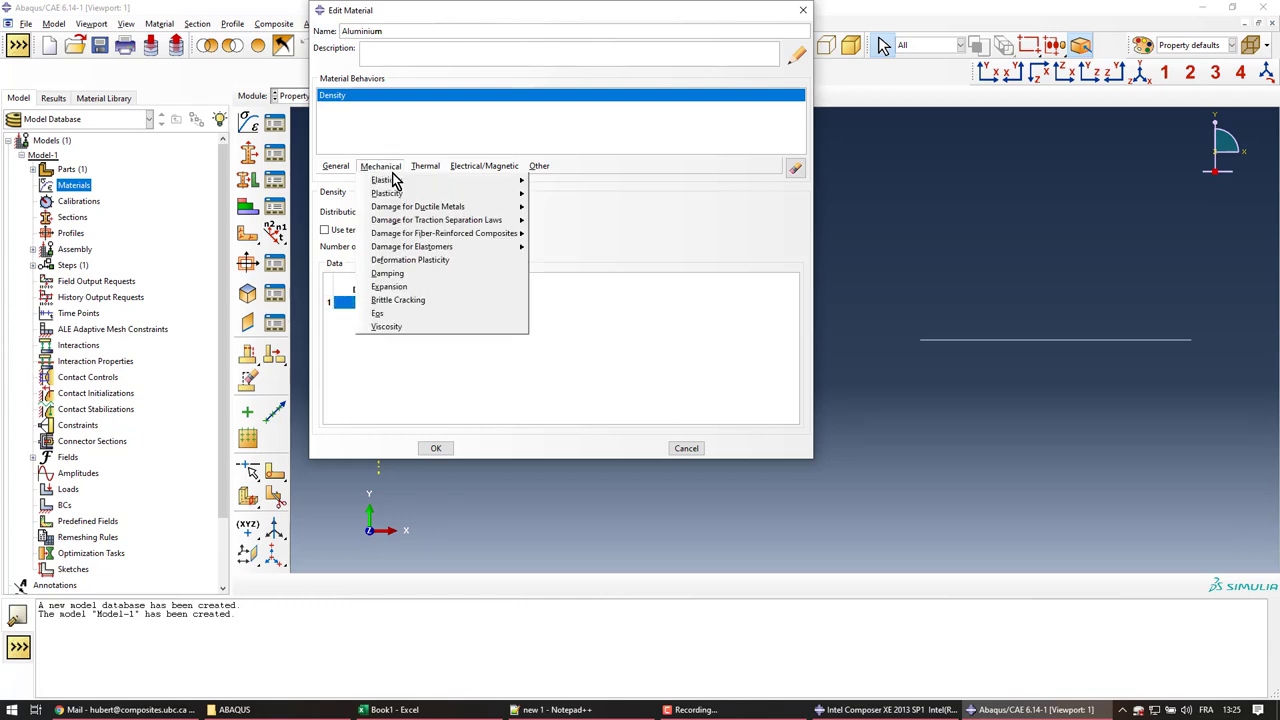
mouse_move(395, 180)
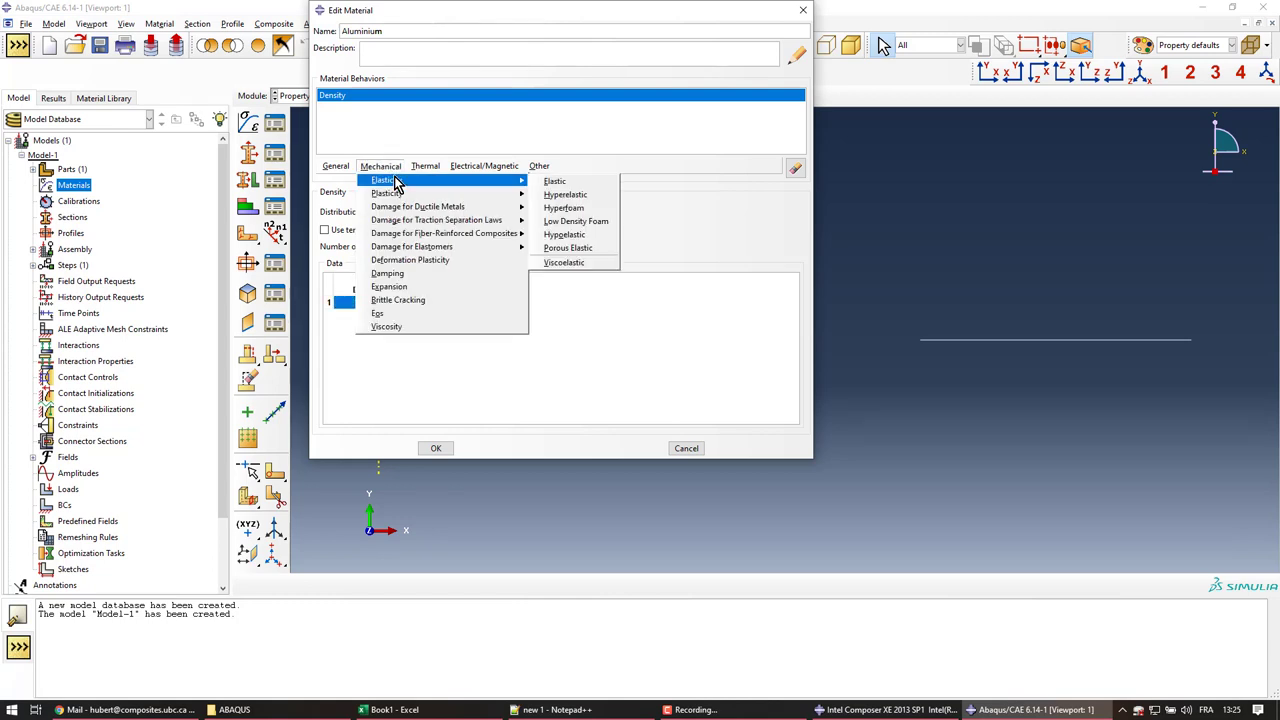
click(575, 182)
click(362, 352)
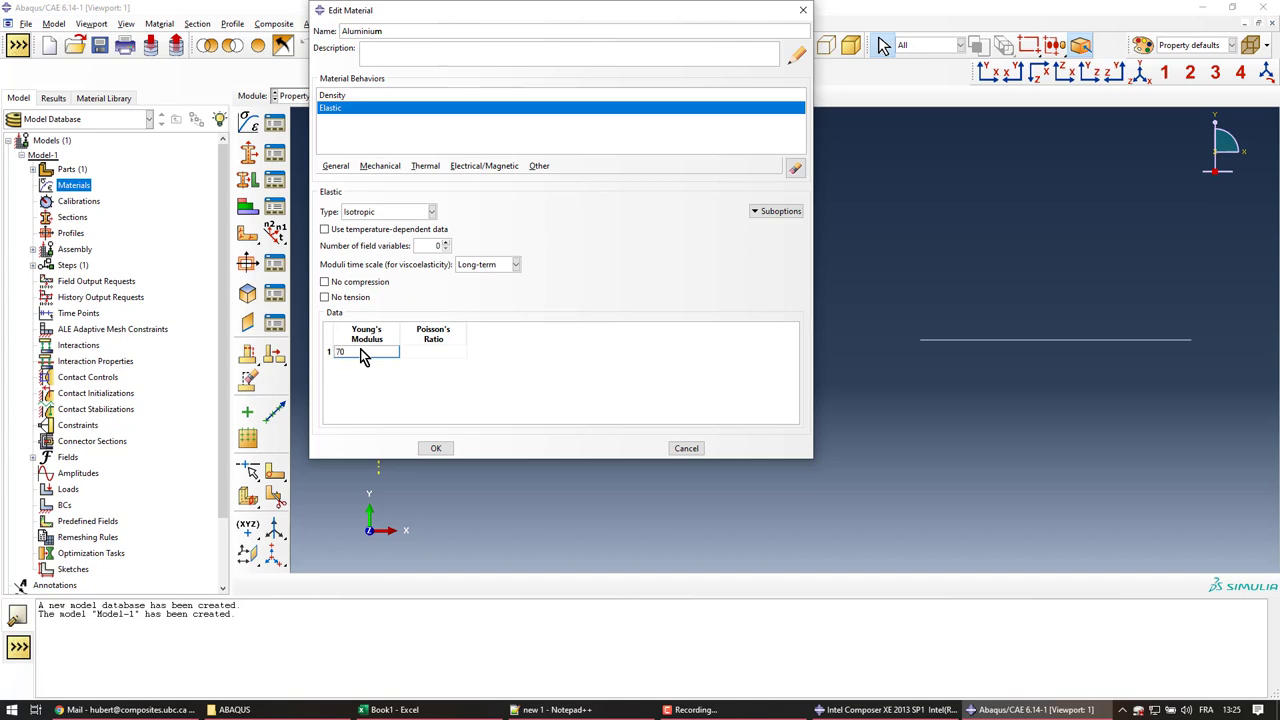
text(70e3)
click(430, 353)
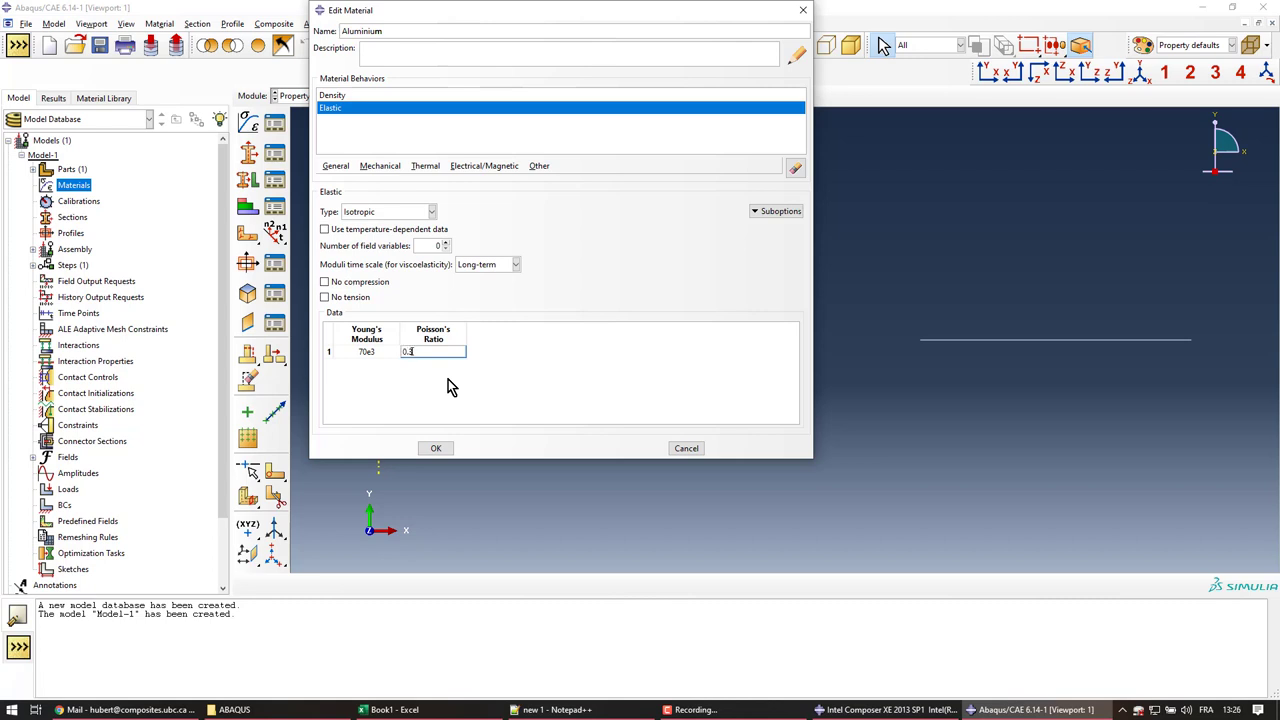
click(450, 450)
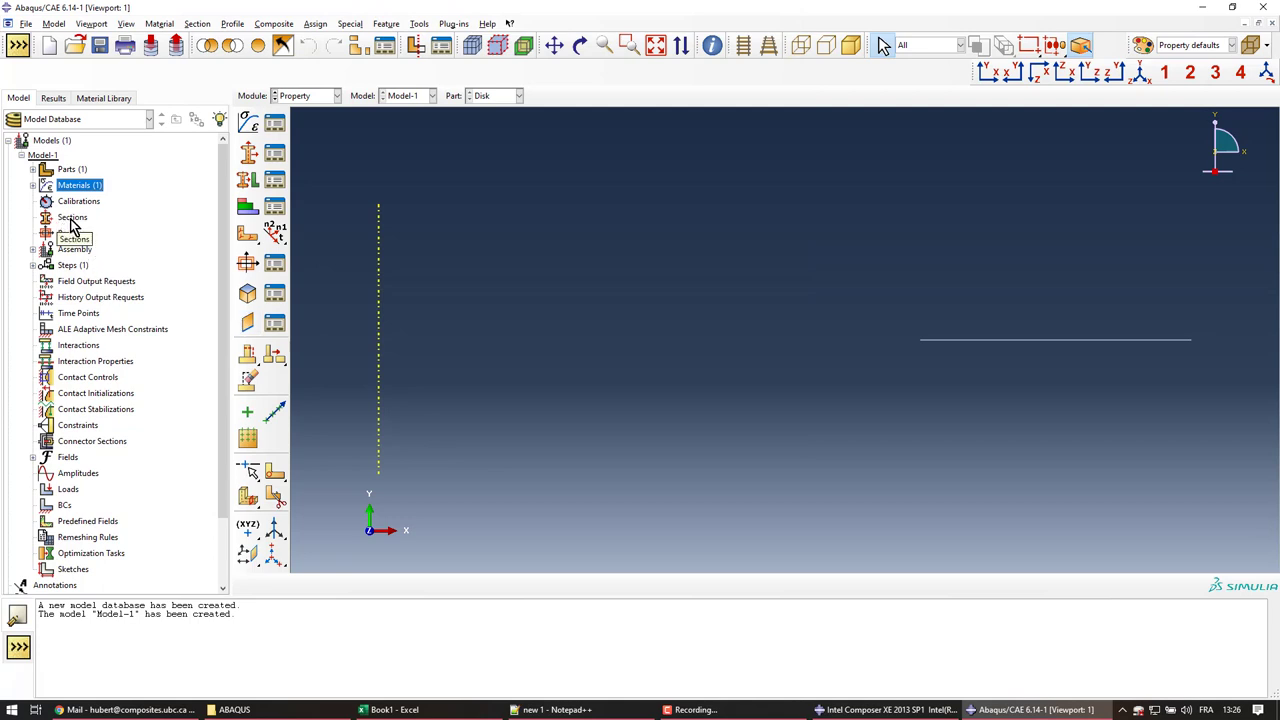
- Create a homogeneous shell section named Section with thickness 1
double_click(78, 221)
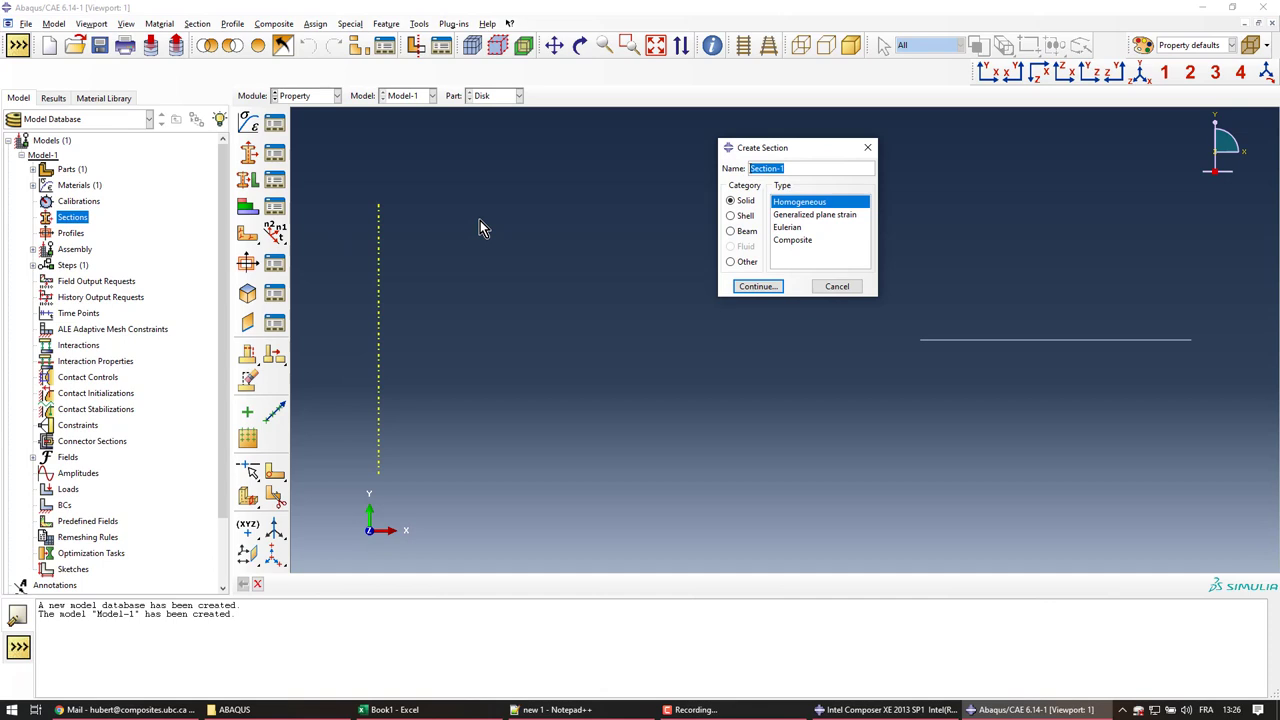
key(End)
key(BackSpace)
key(BackSpace)
click(737, 224)
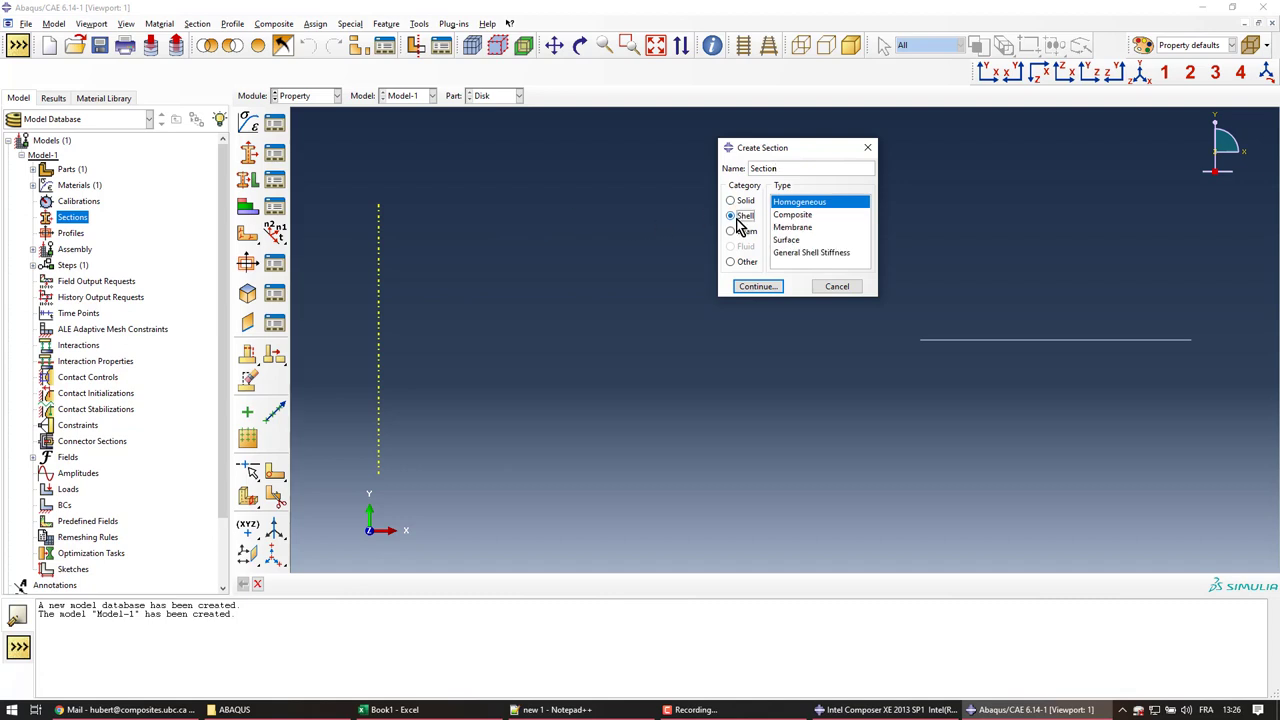
click(802, 210)
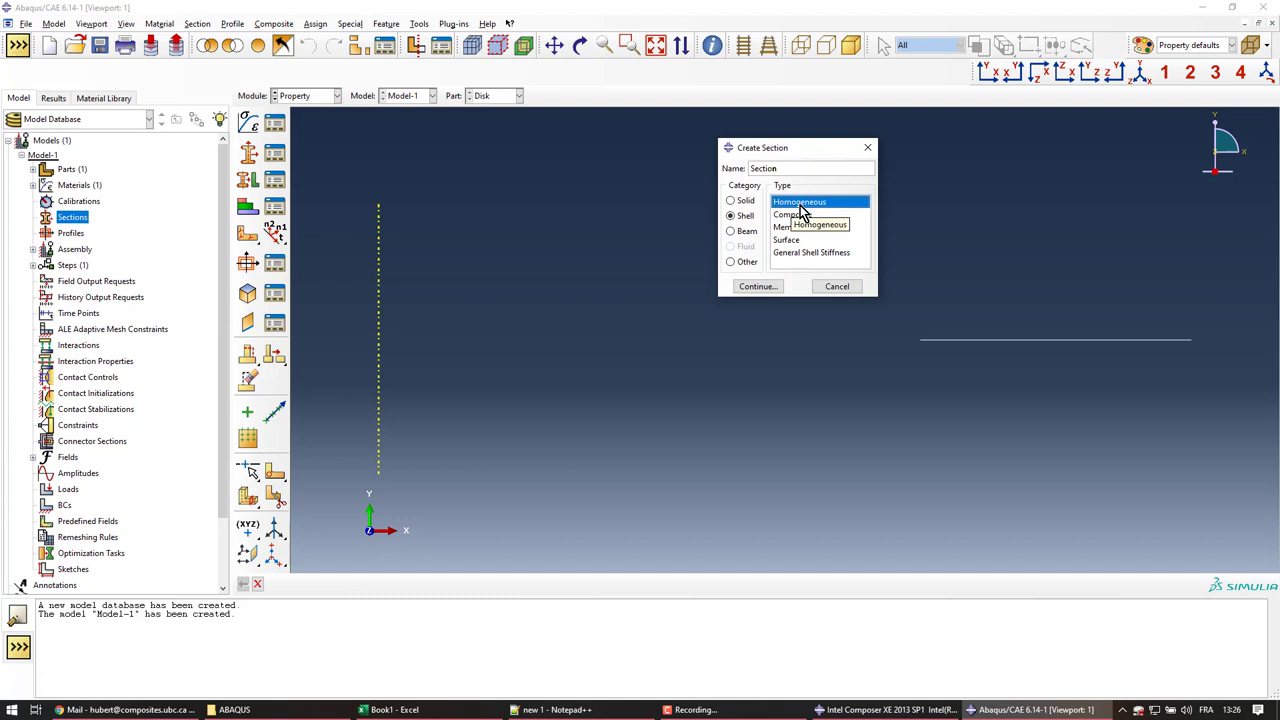
click(756, 287)
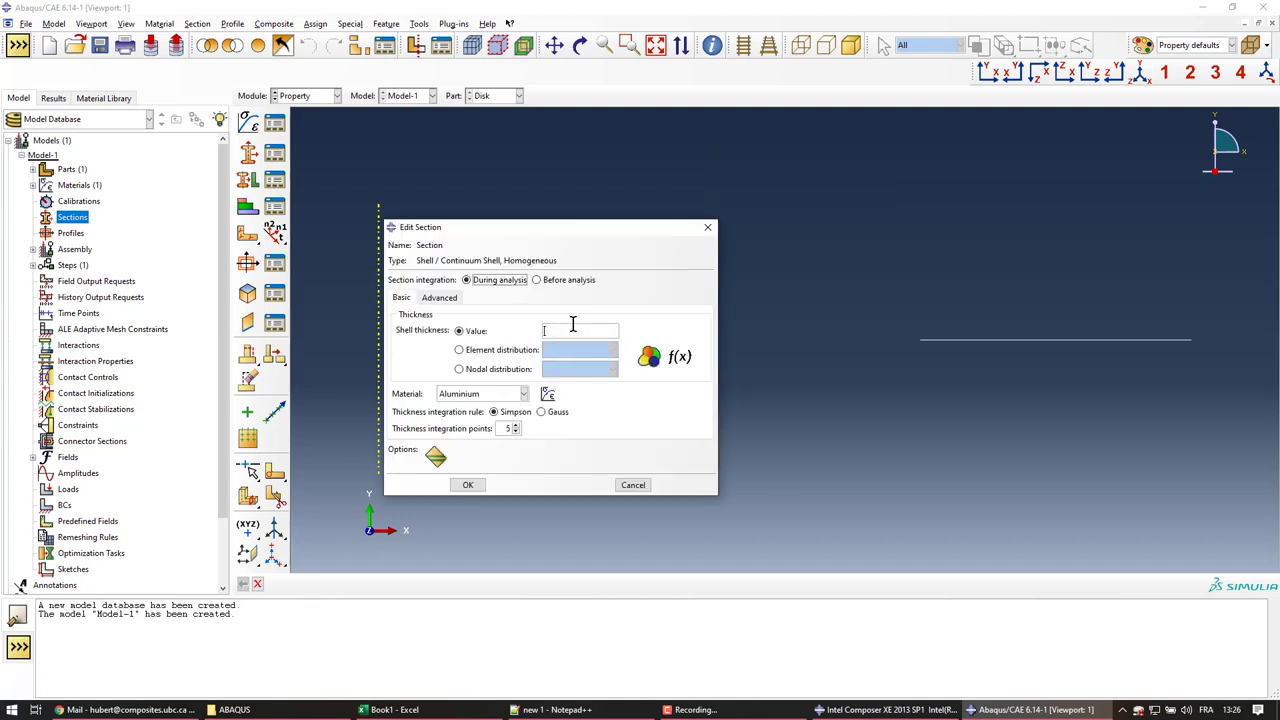
click(573, 326)
text(1)
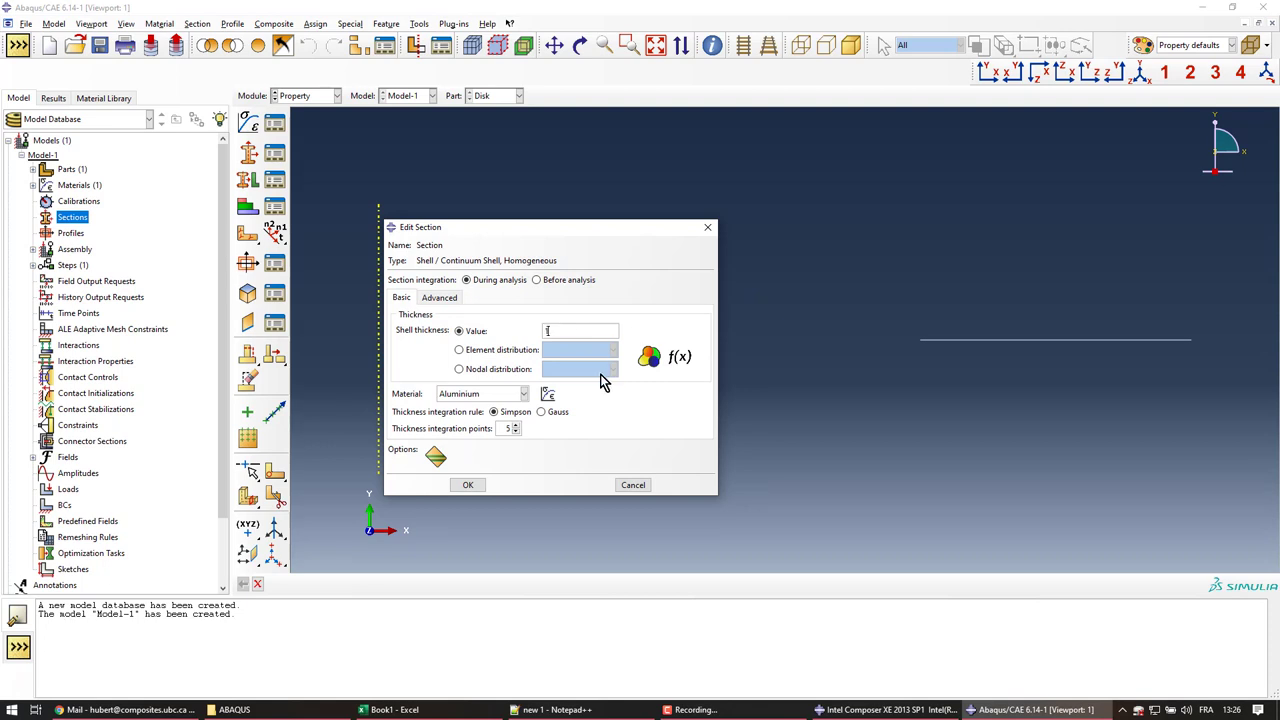
click(467, 485)
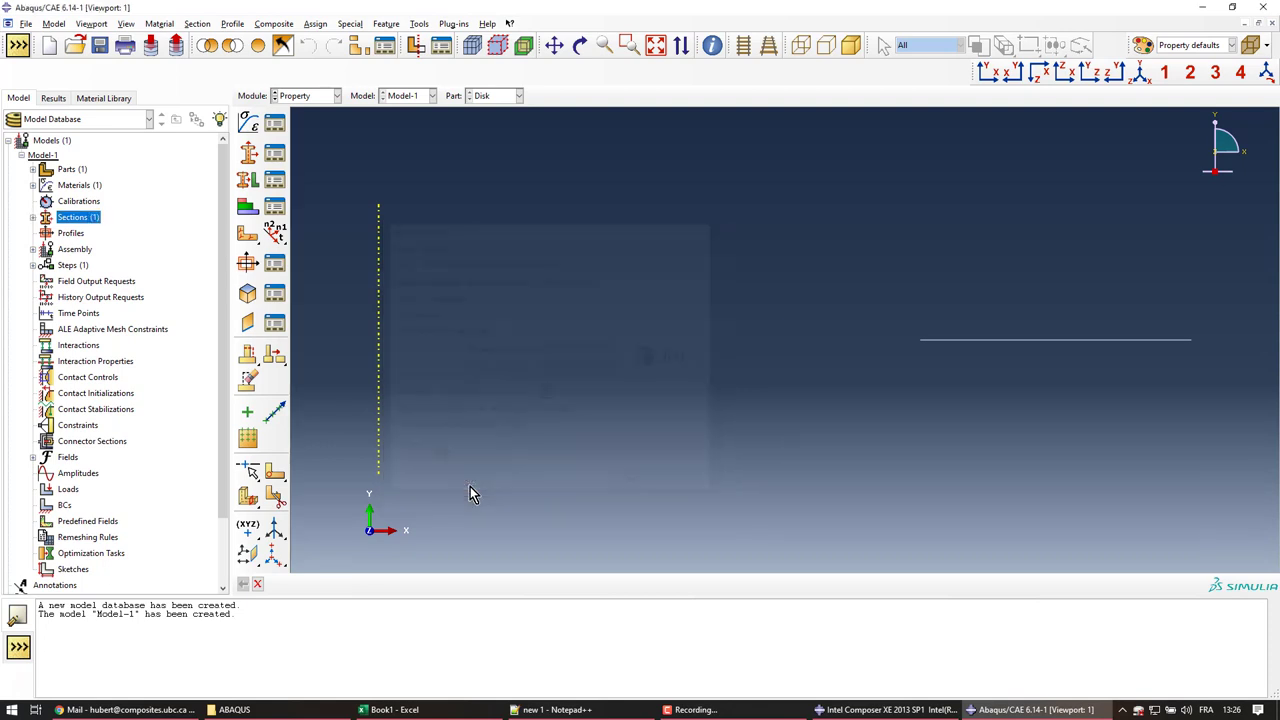
- Assign Section to the Disk edge through a new set named all
click(33, 170)
click(45, 185)
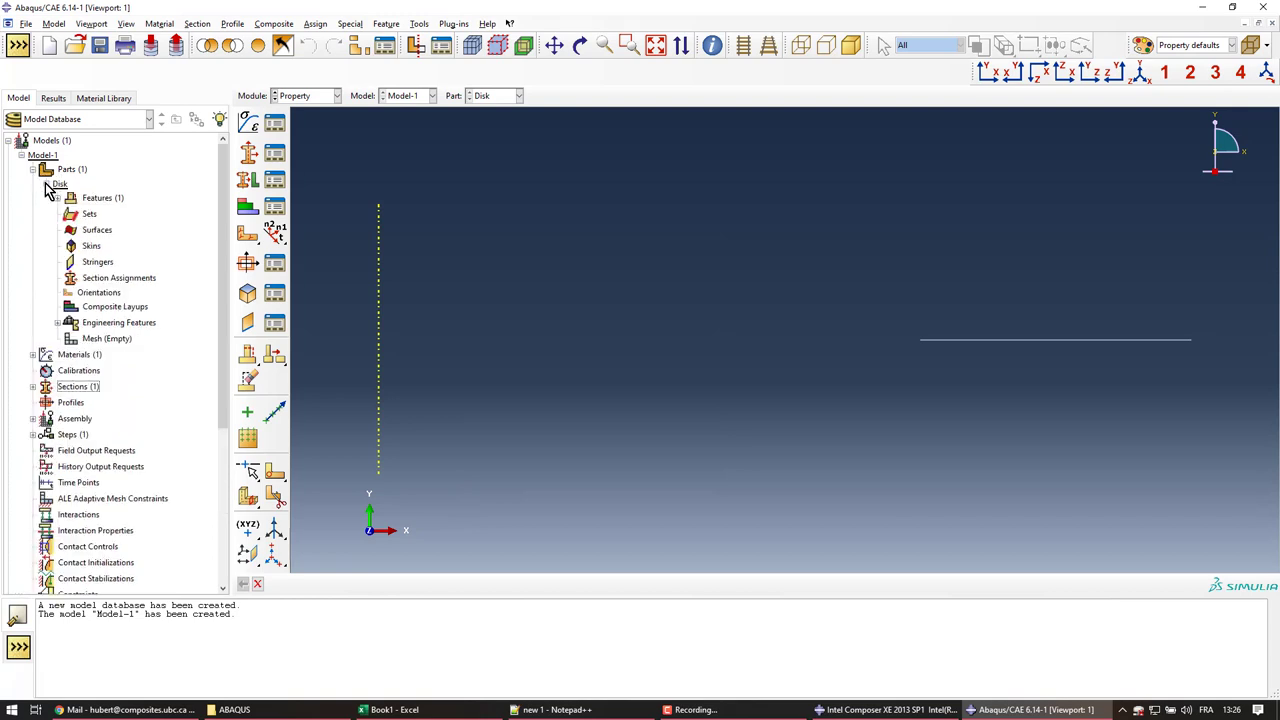
double_click(127, 278)
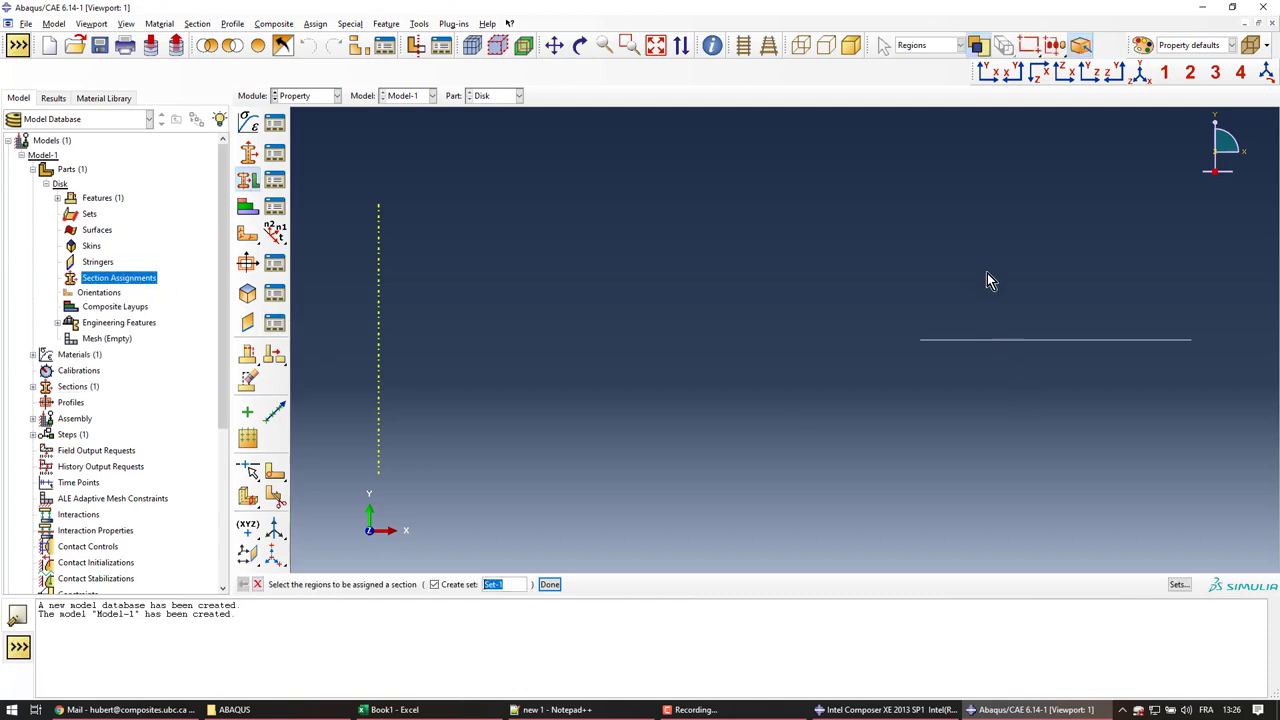
drag(1004, 292, 1102, 420)
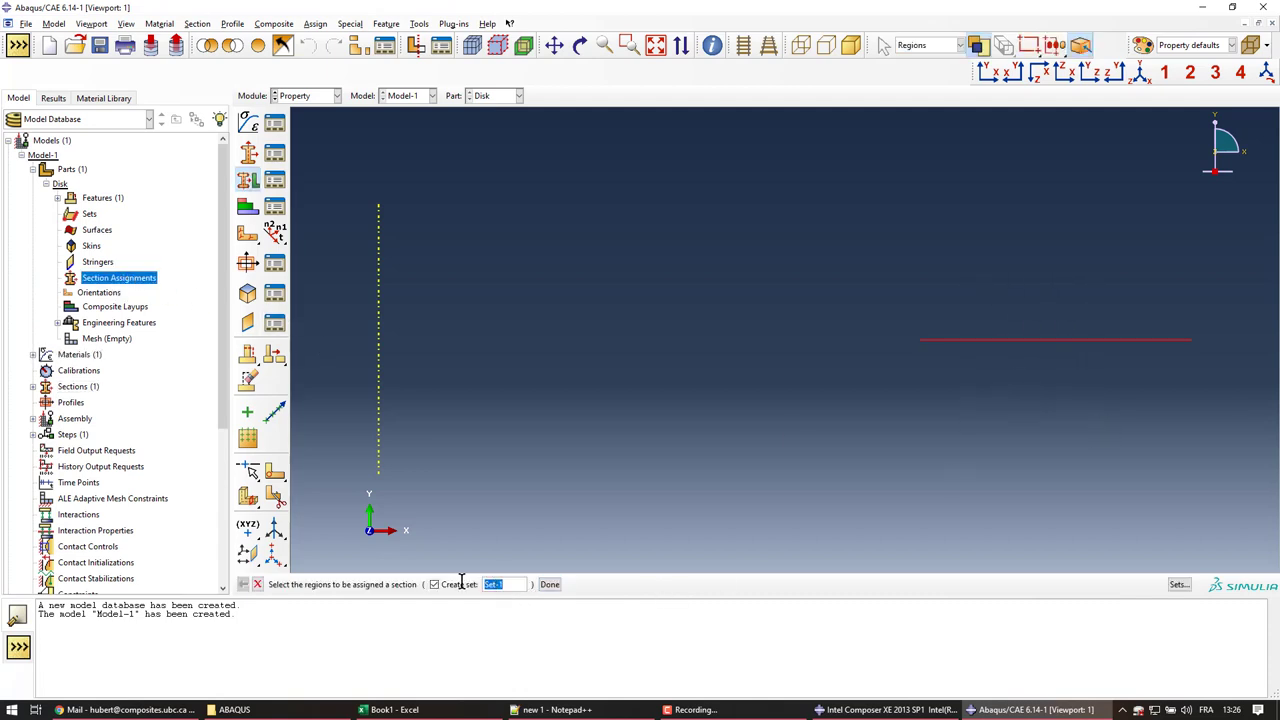
text(all)
click(552, 584)
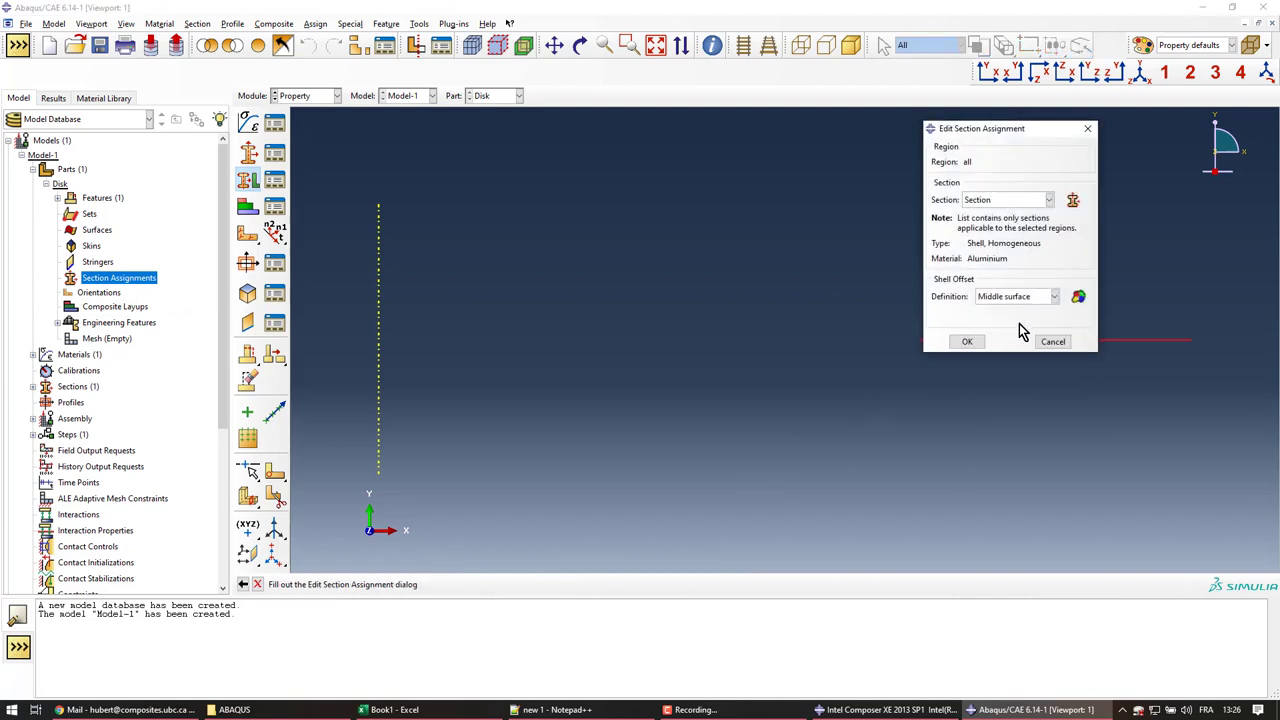
click(967, 342)
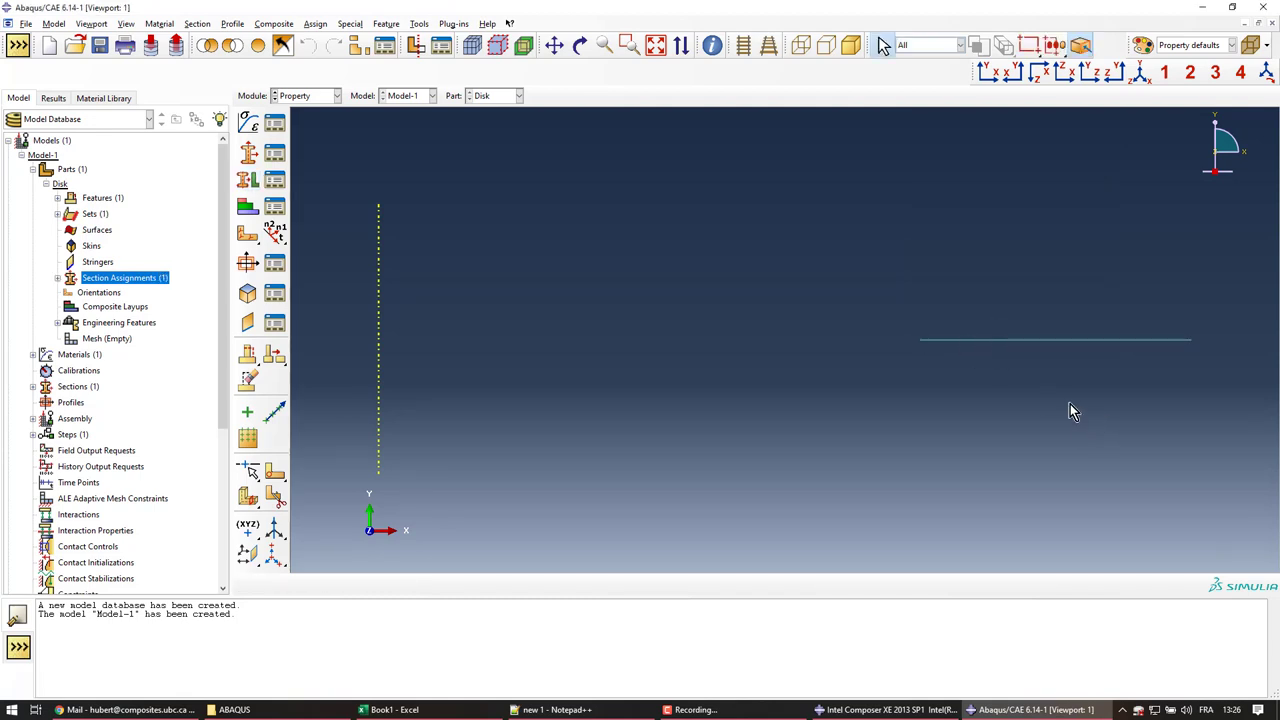
- Seed the Disk part with an approximate global size of 1
double_click(104, 340)
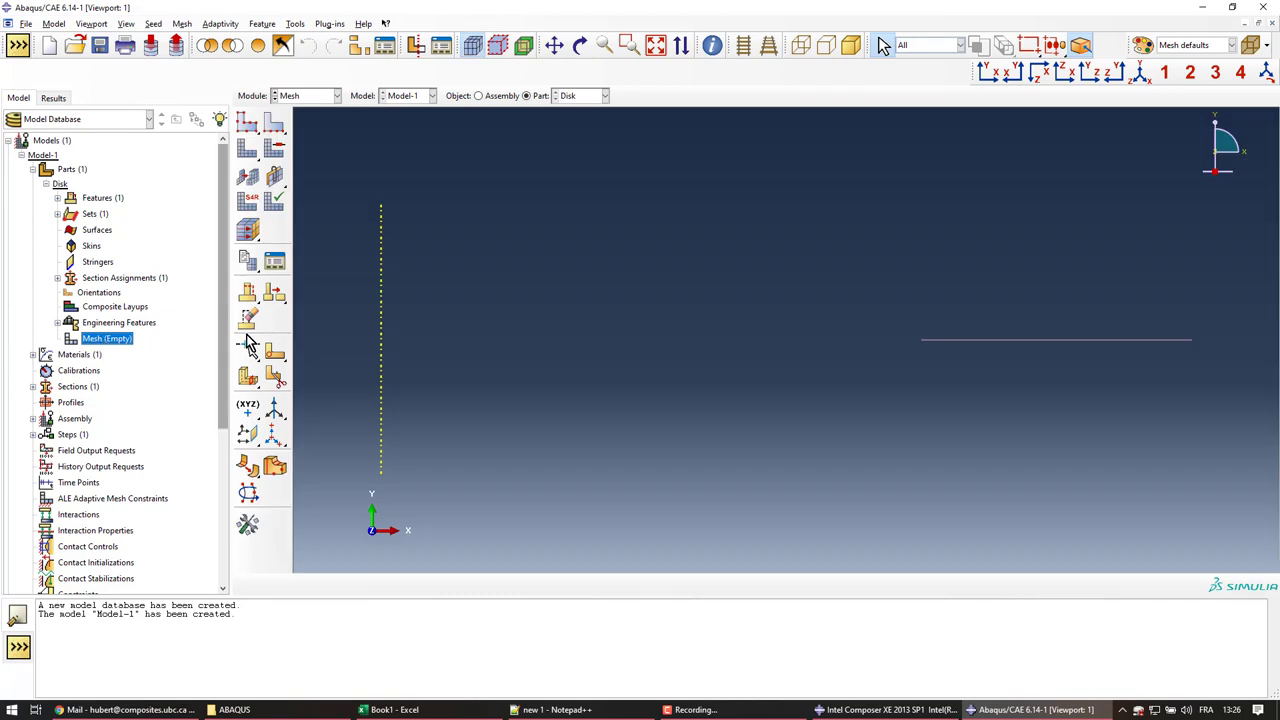
click(248, 130)
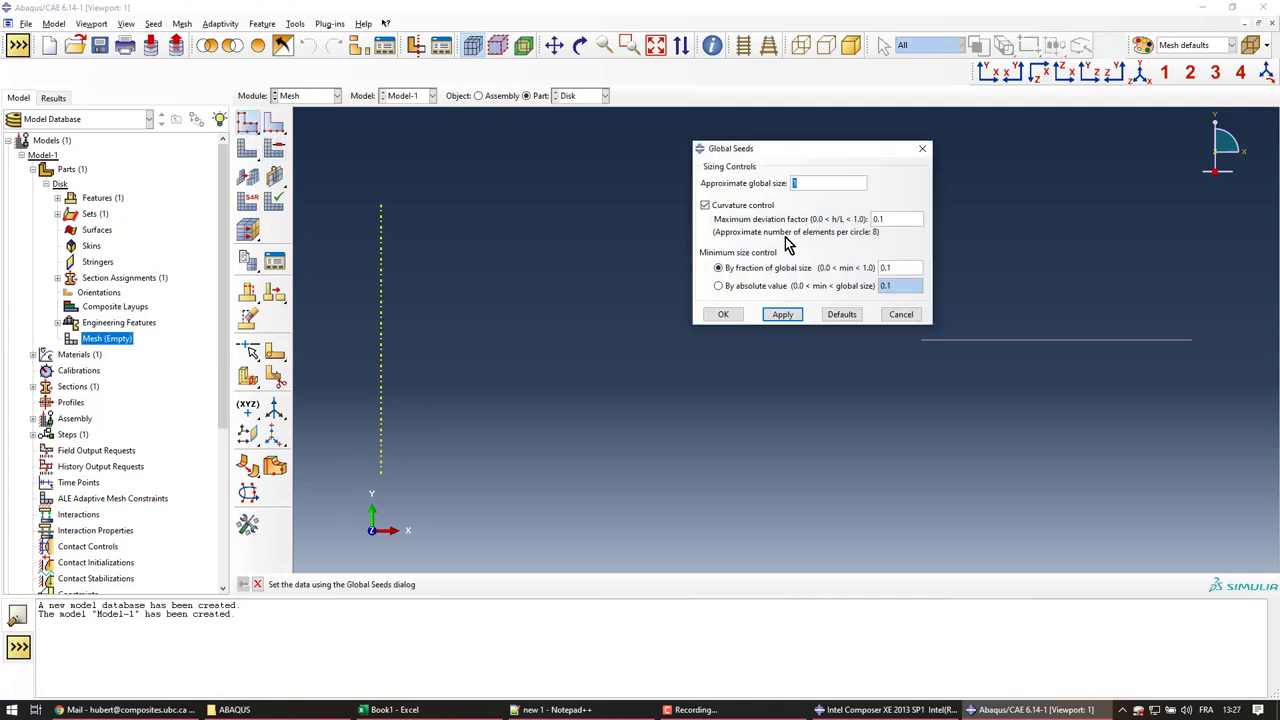
click(786, 316)
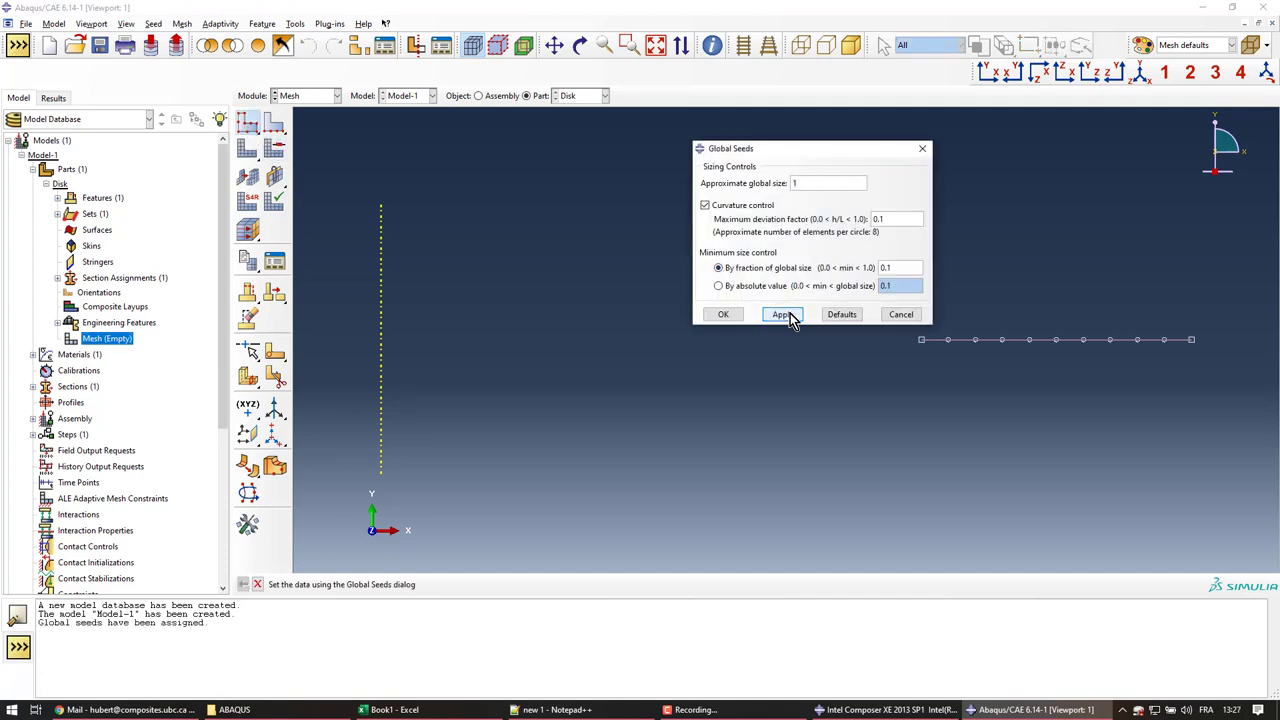
click(720, 316)
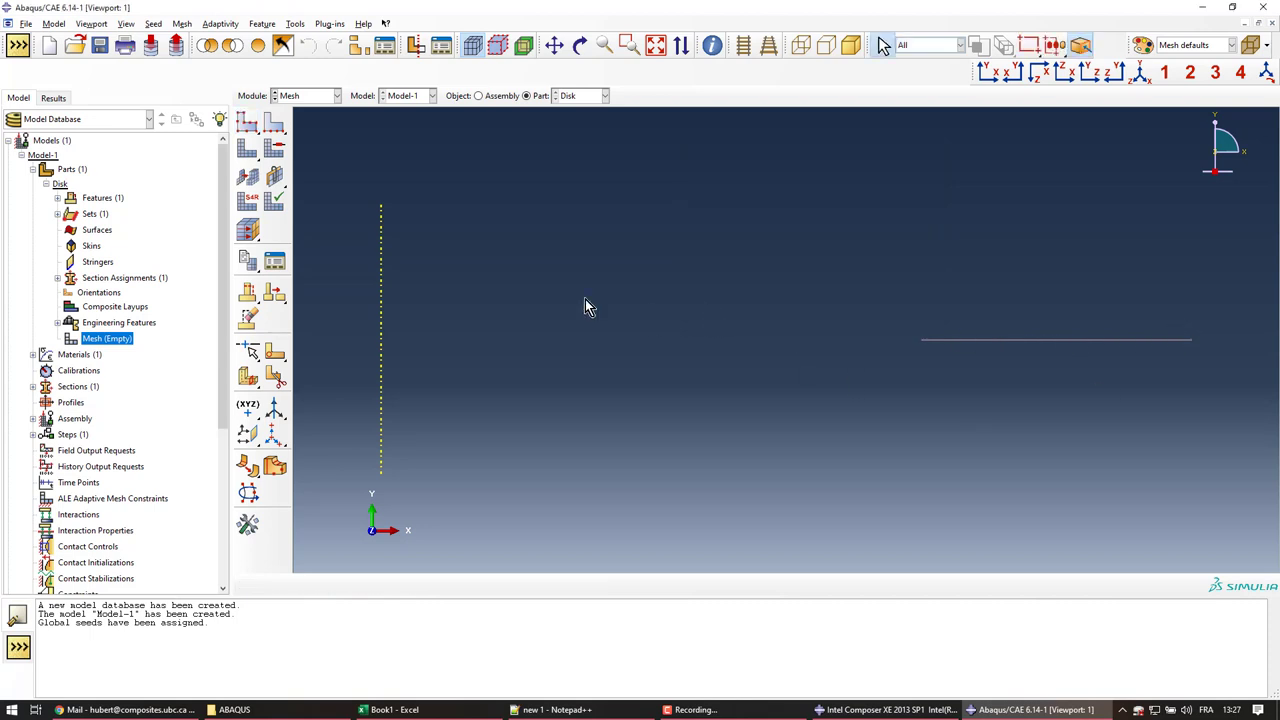
click(247, 148)
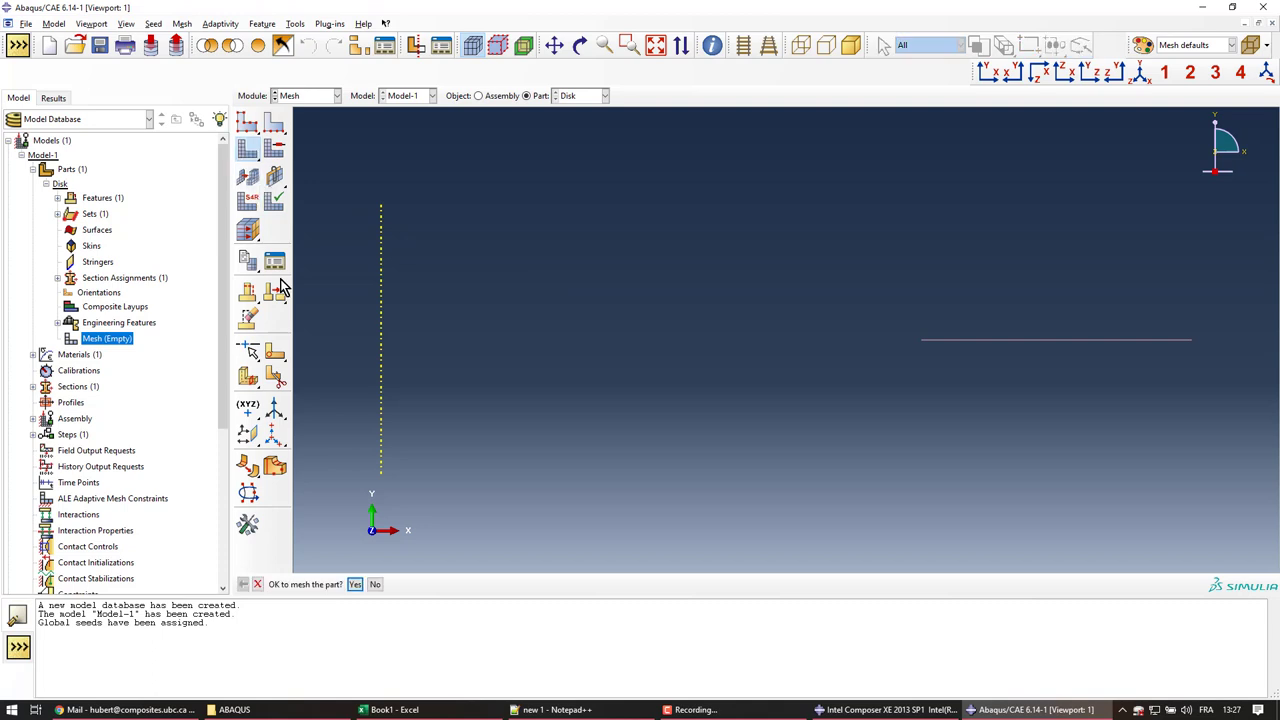
- Mesh the Disk into 10 elements and set quadratic SAX2 element type on the edge
click(352, 590)
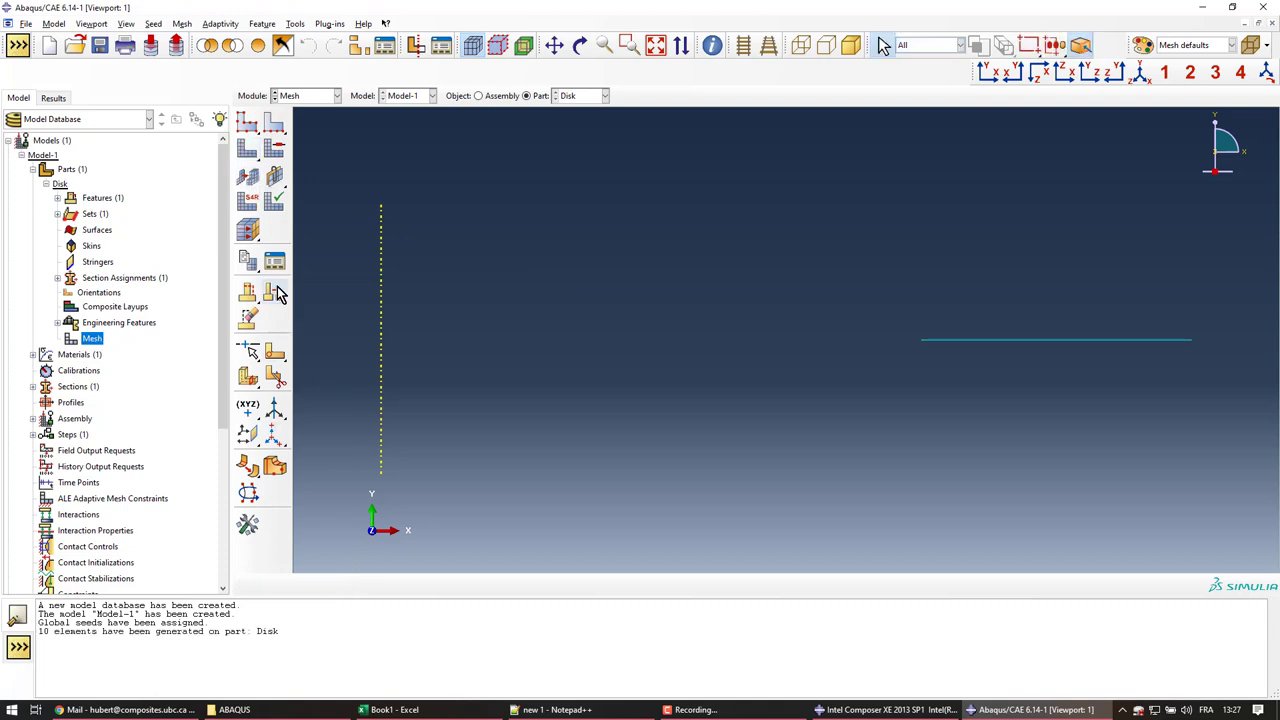
click(247, 205)
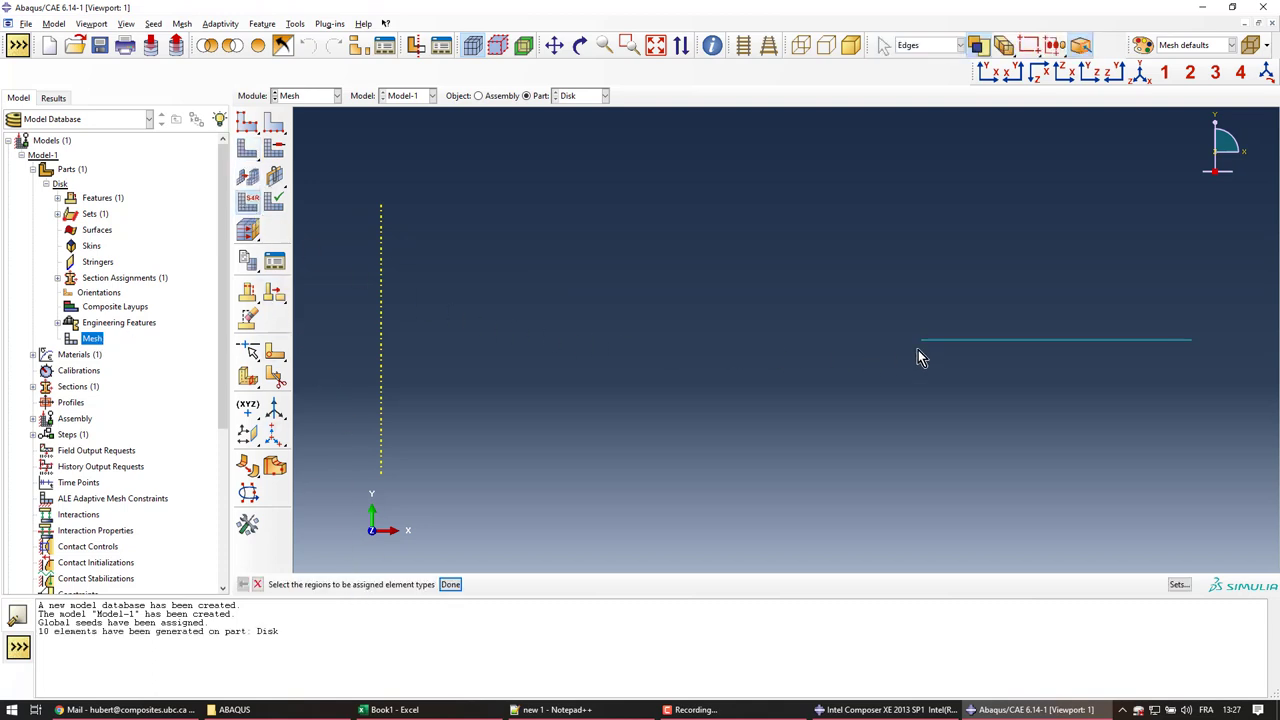
drag(936, 280, 1150, 420)
middle_click(798, 388)
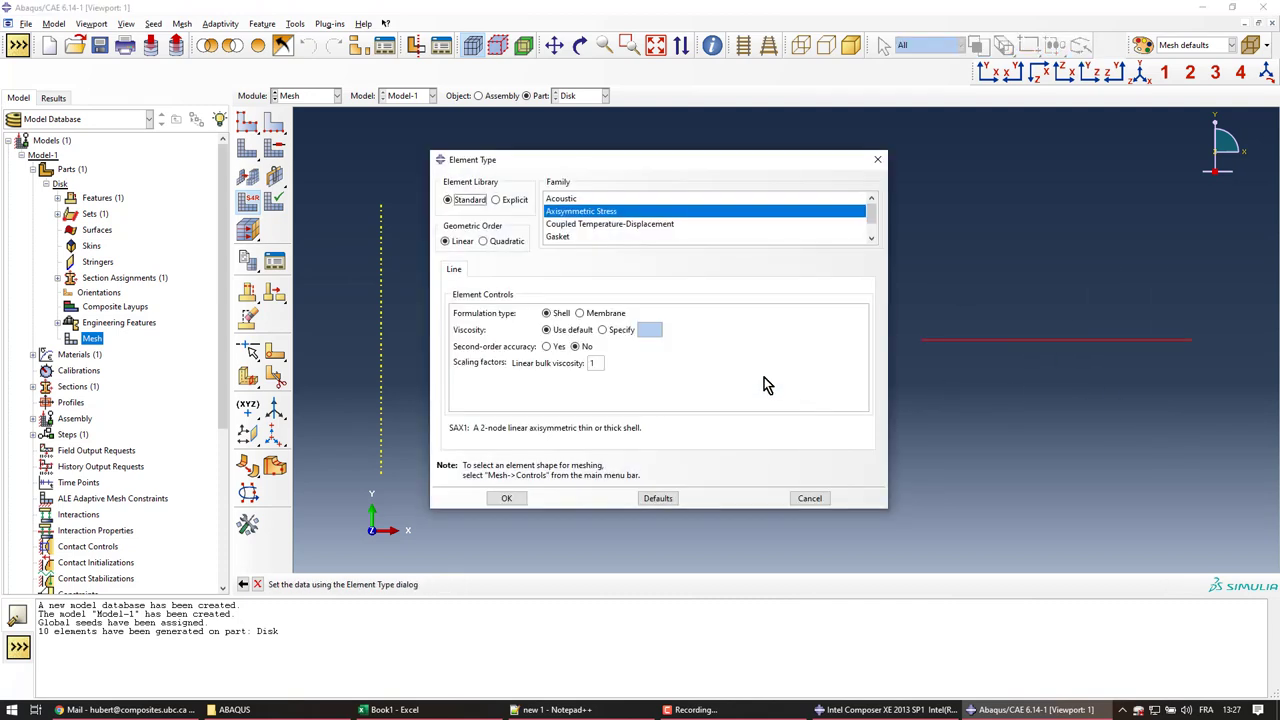
click(484, 243)
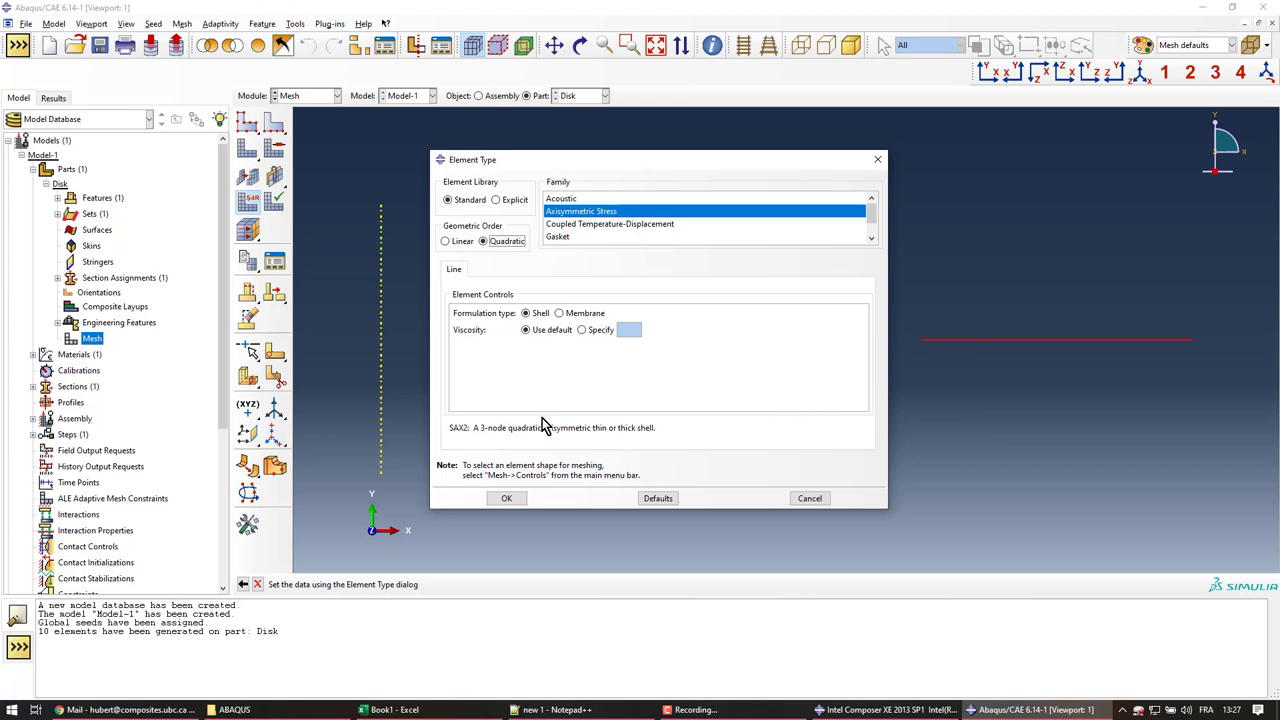
click(515, 496)
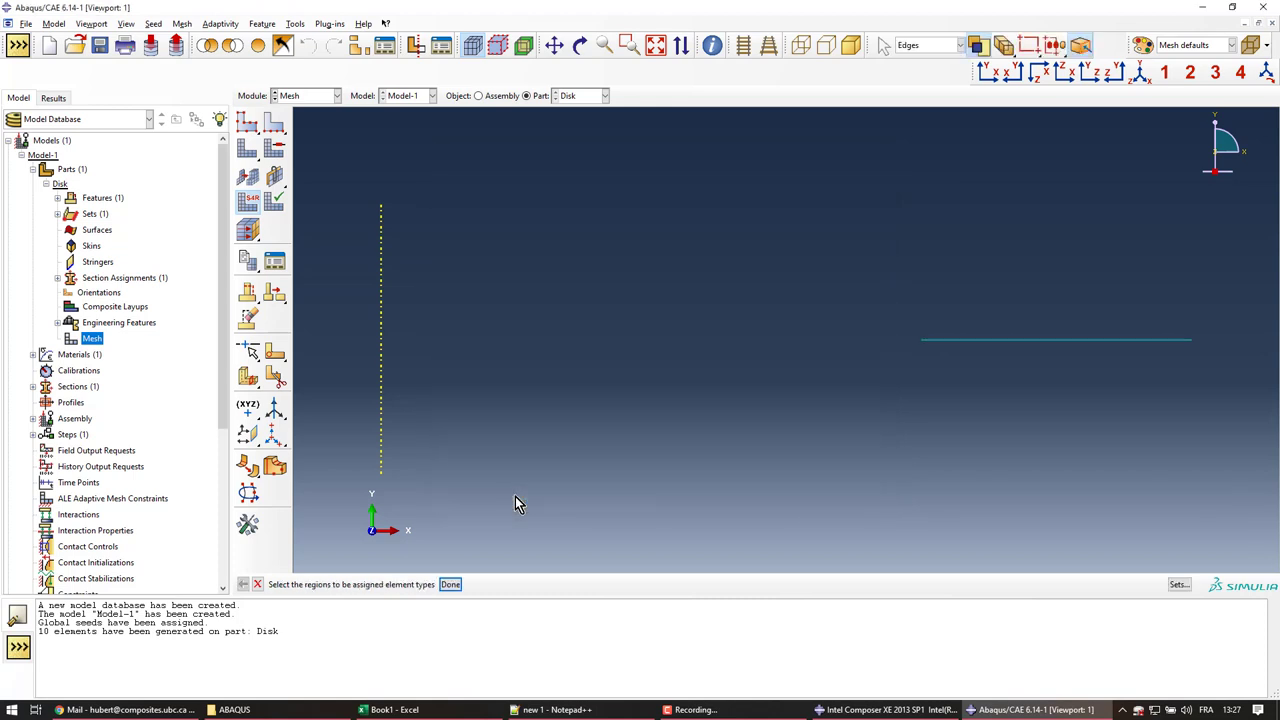
click(452, 584)
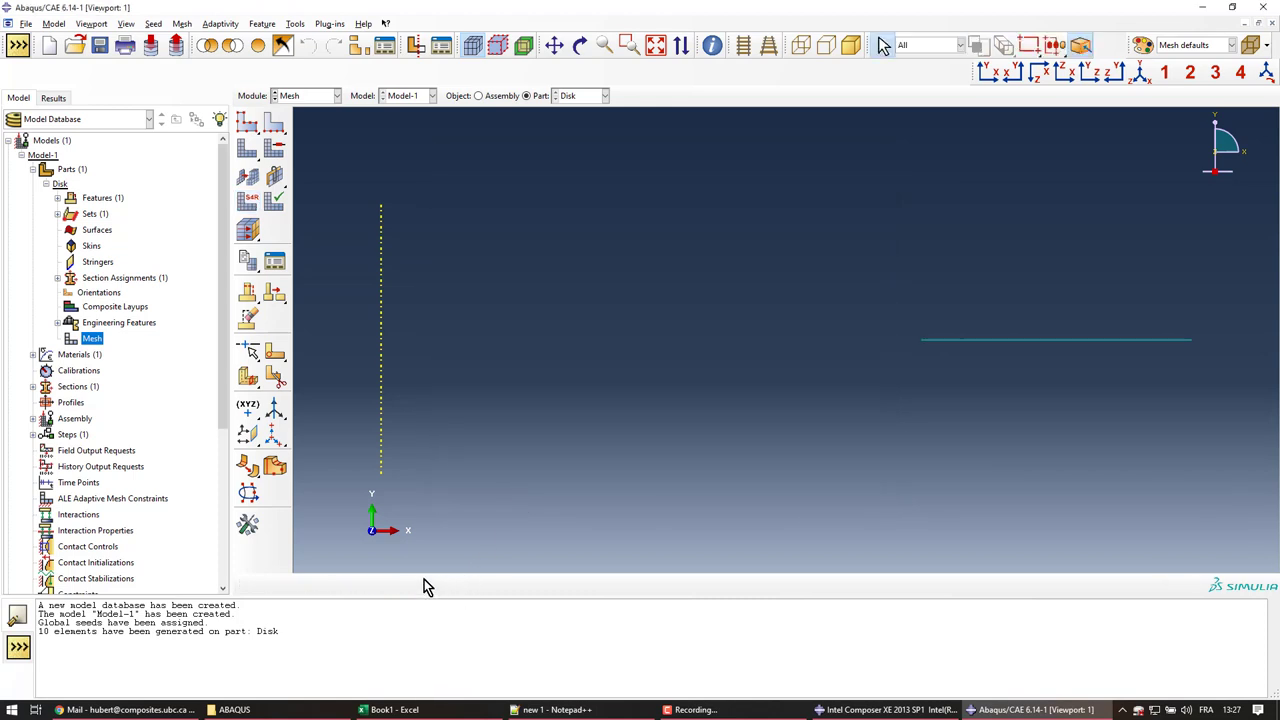
- Add a Disk instance to the assembly
click(22, 156)
click(22, 156)
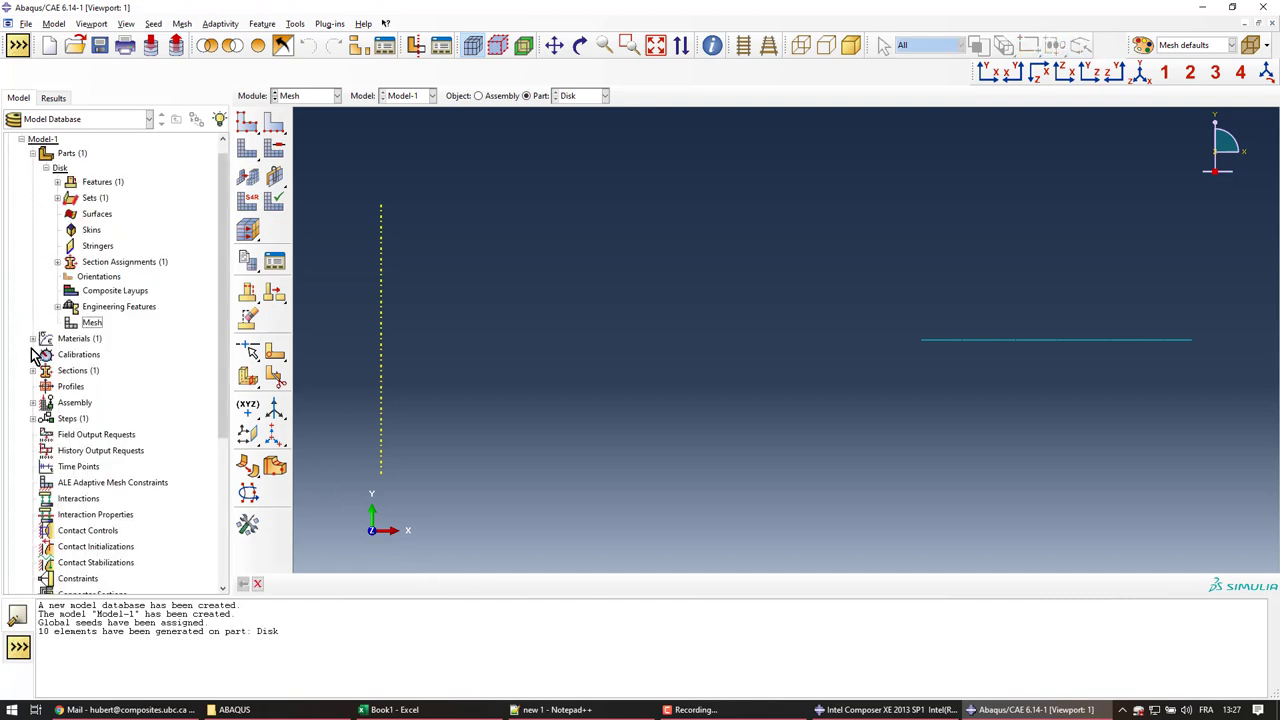
click(33, 403)
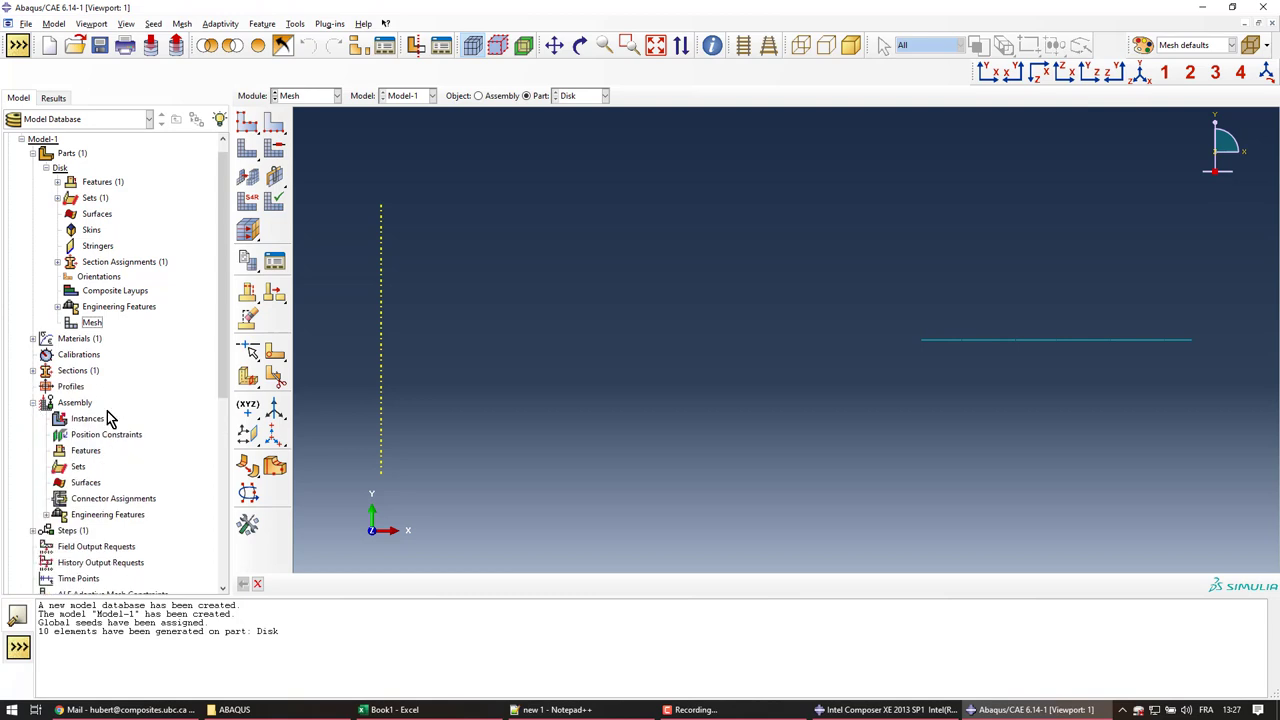
click(82, 419)
double_click(82, 419)
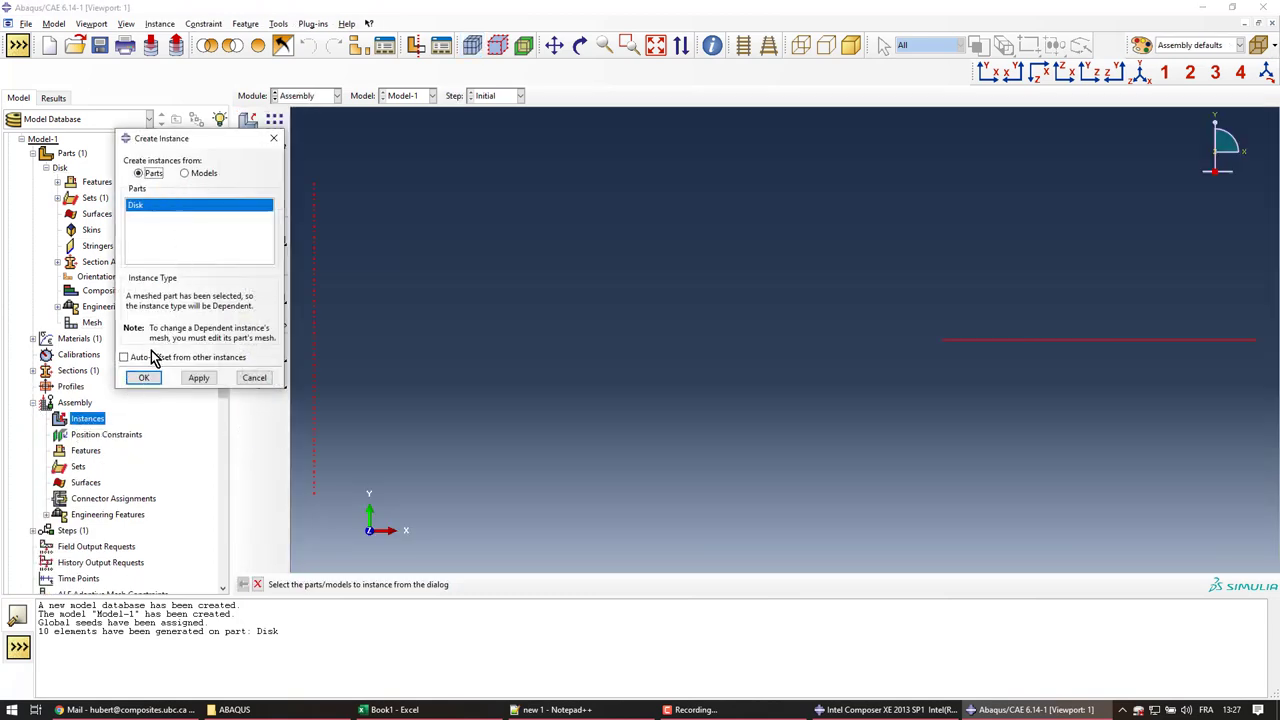
click(140, 378)
- Create a Static, General analysis step named Spin
scroll(134, 386, down, 3)
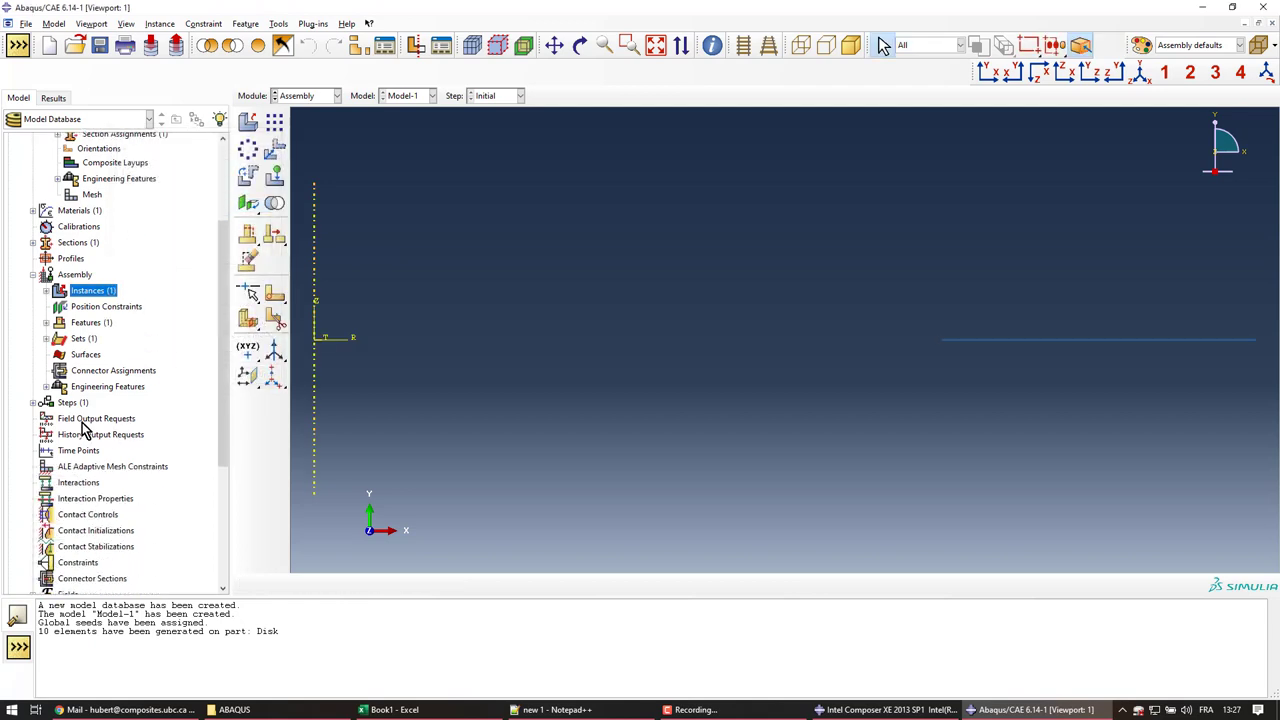
click(34, 403)
click(76, 404)
double_click(74, 403)
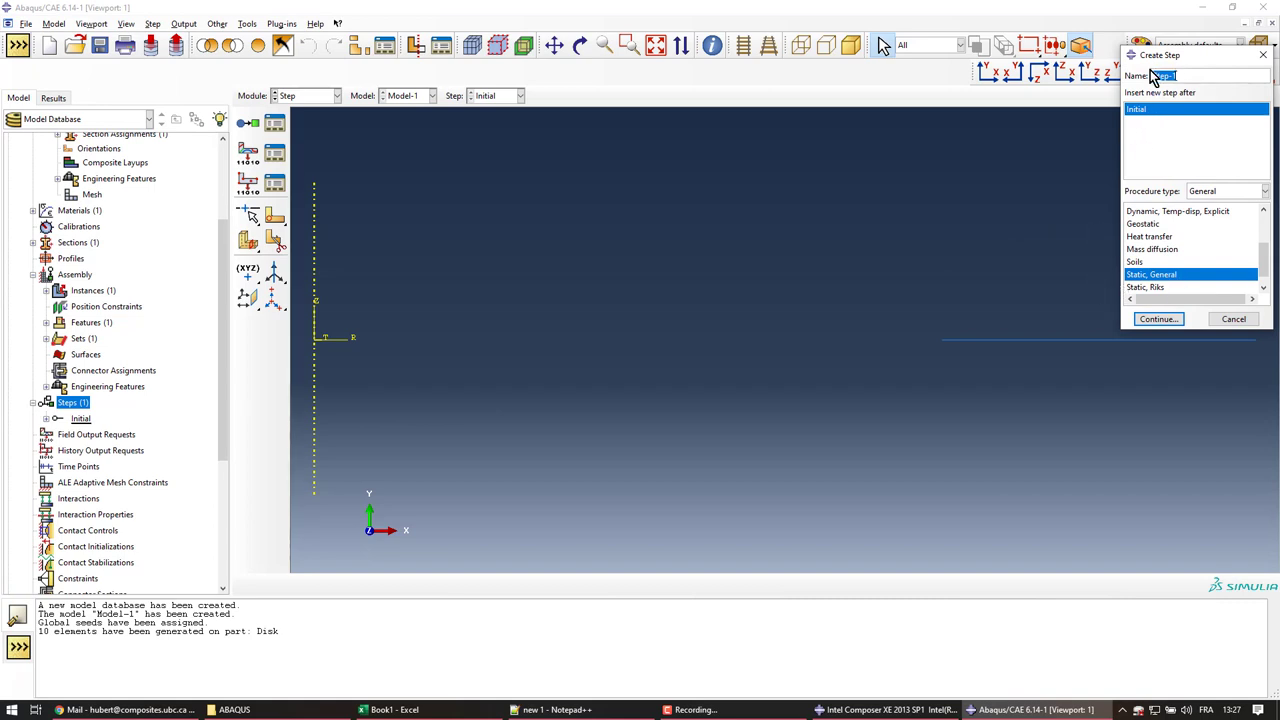
drag(1170, 56, 616, 229)
click(624, 250)
triple_click(605, 249)
text(Spin)
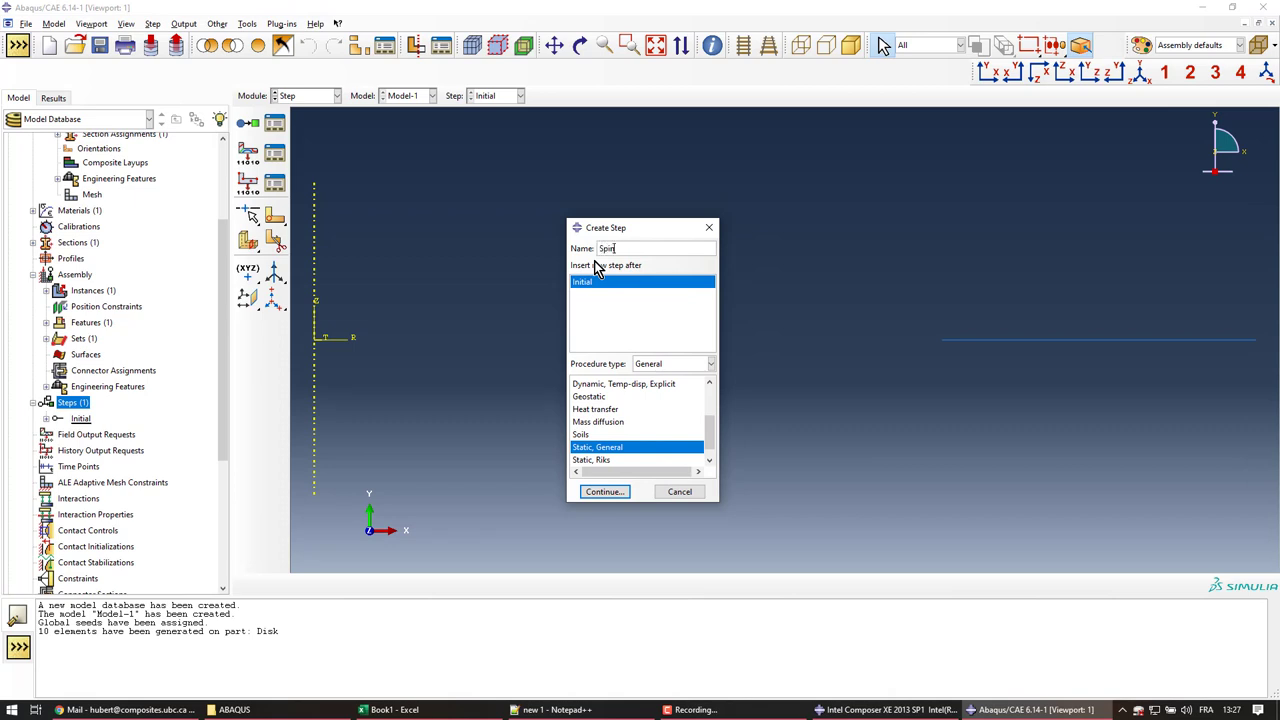
click(603, 492)
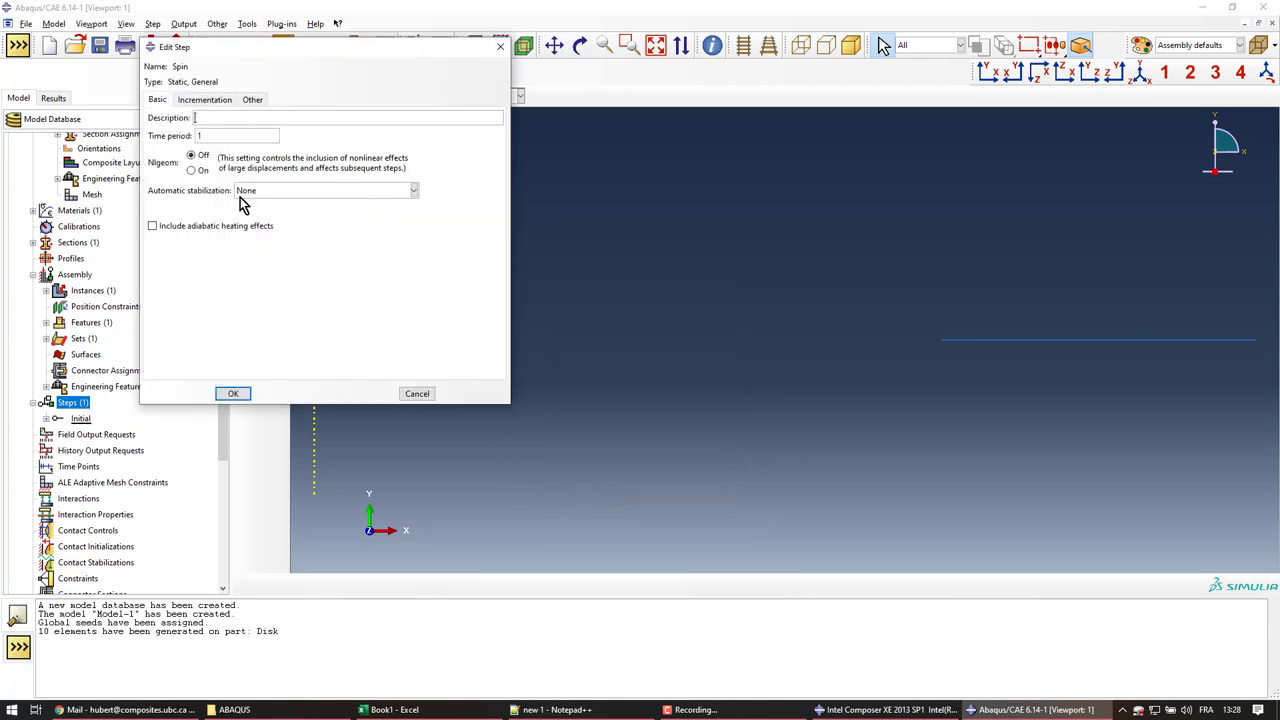
click(232, 396)
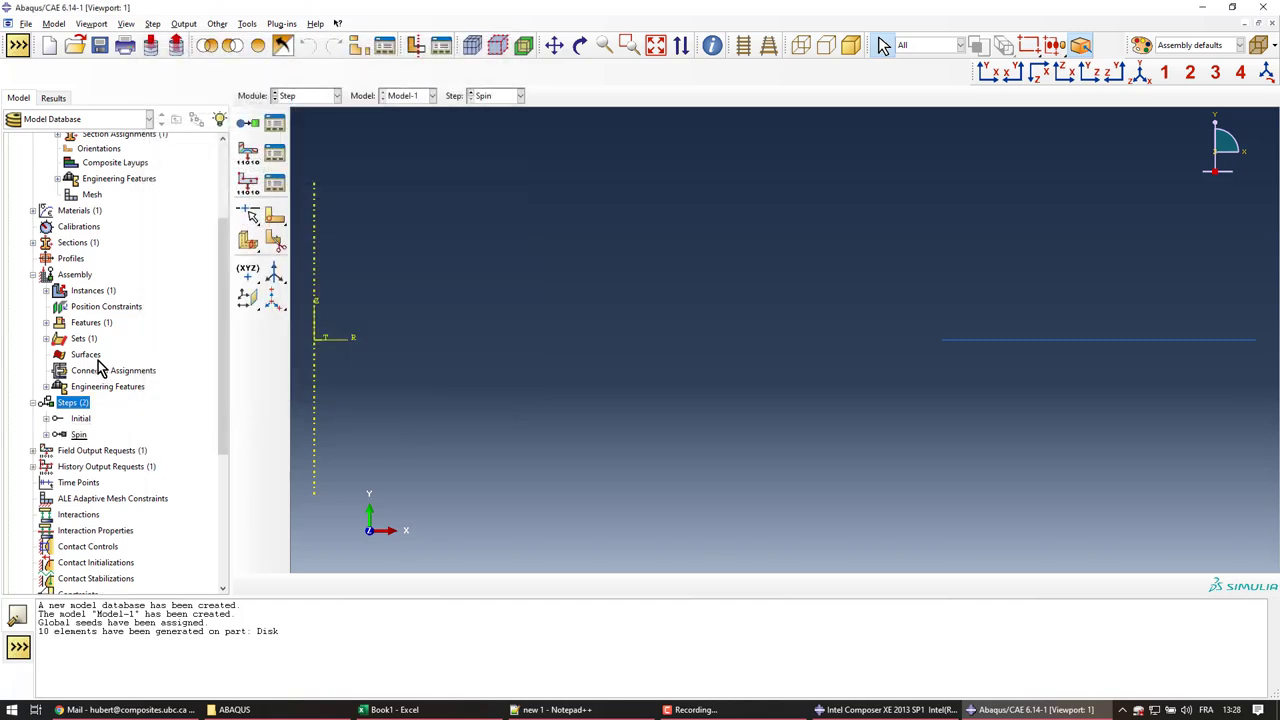
scroll(98, 366, down, 3)
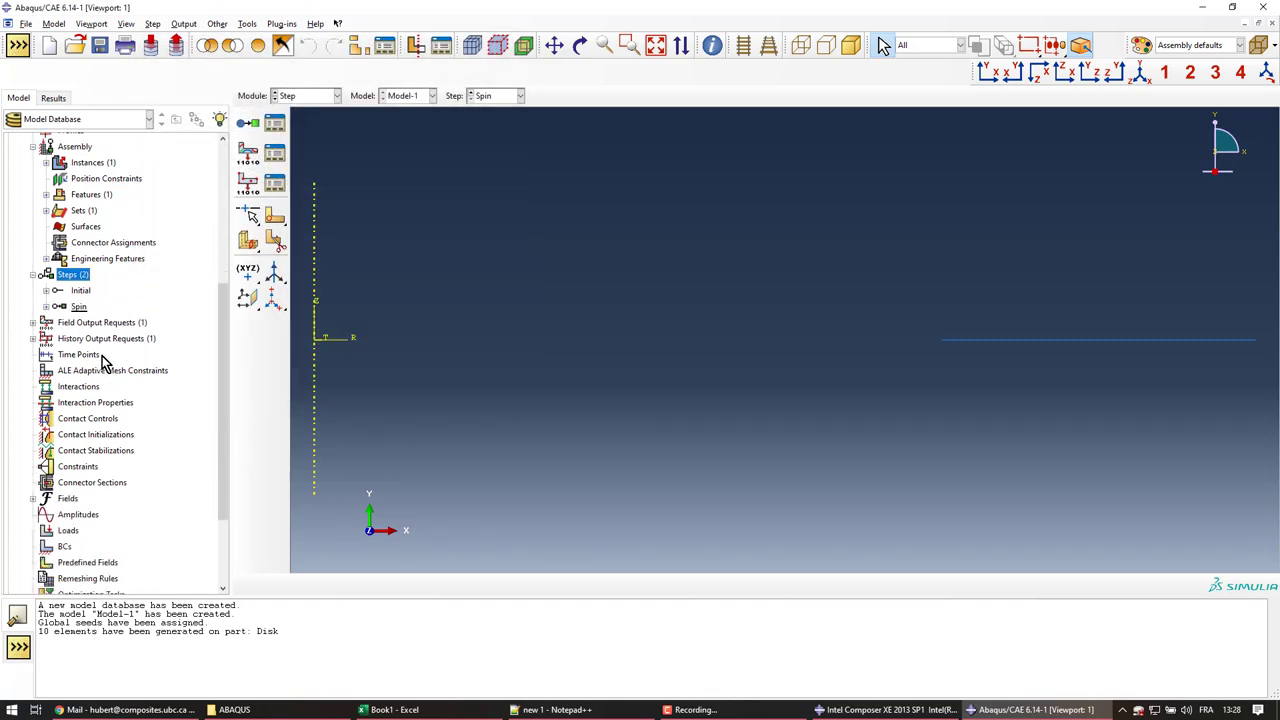
scroll(102, 362, down, 3)
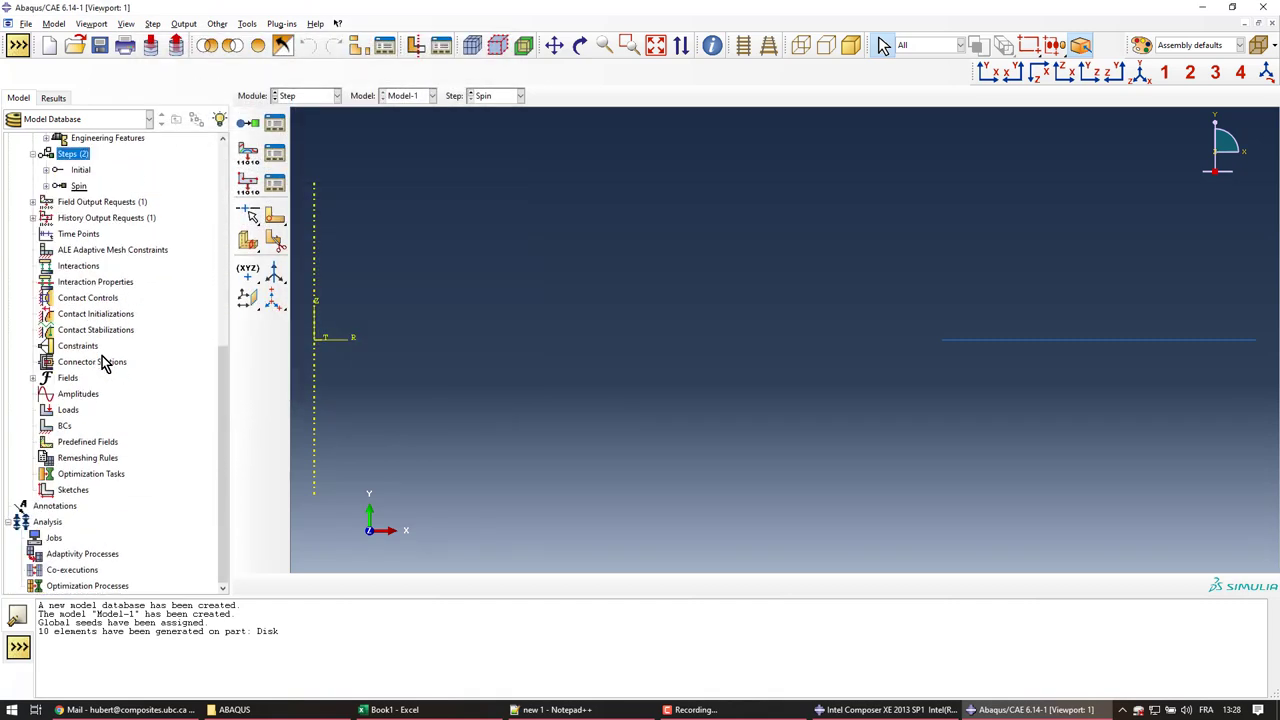
- Fix U2 on the disk edge with displacement condition BC-Z in the Initial step
double_click(63, 428)
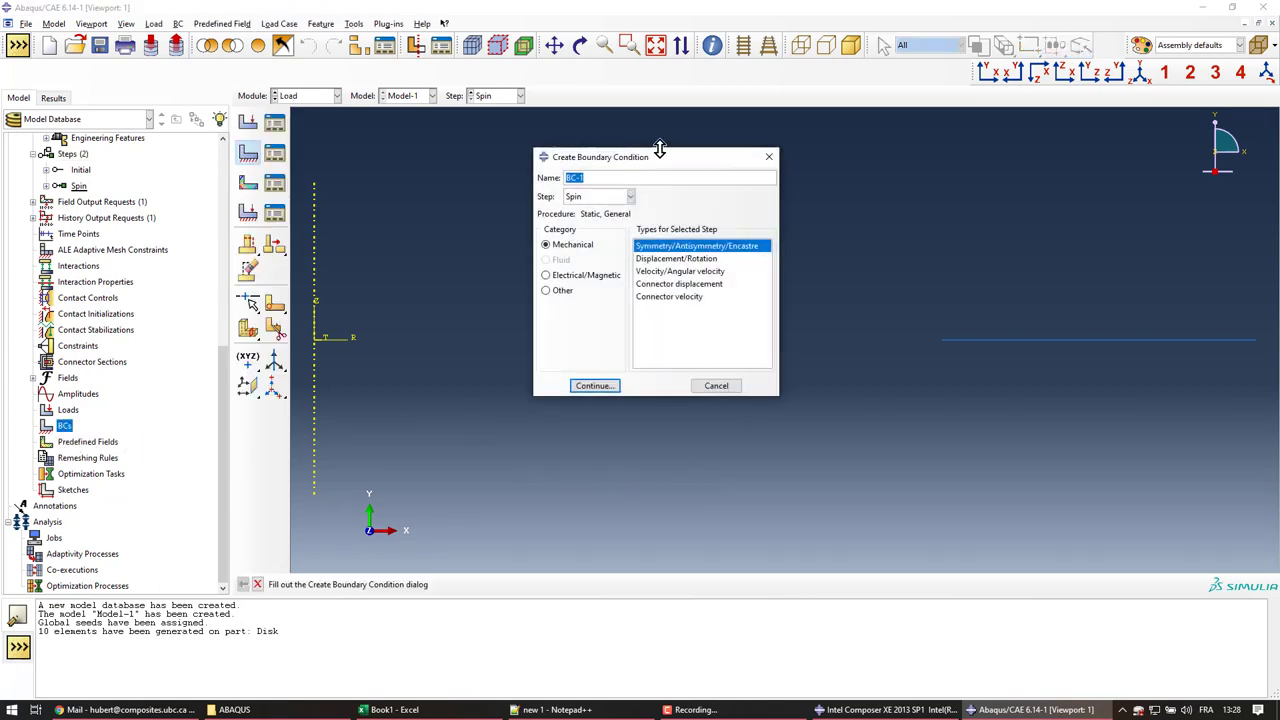
drag(663, 159, 576, 193)
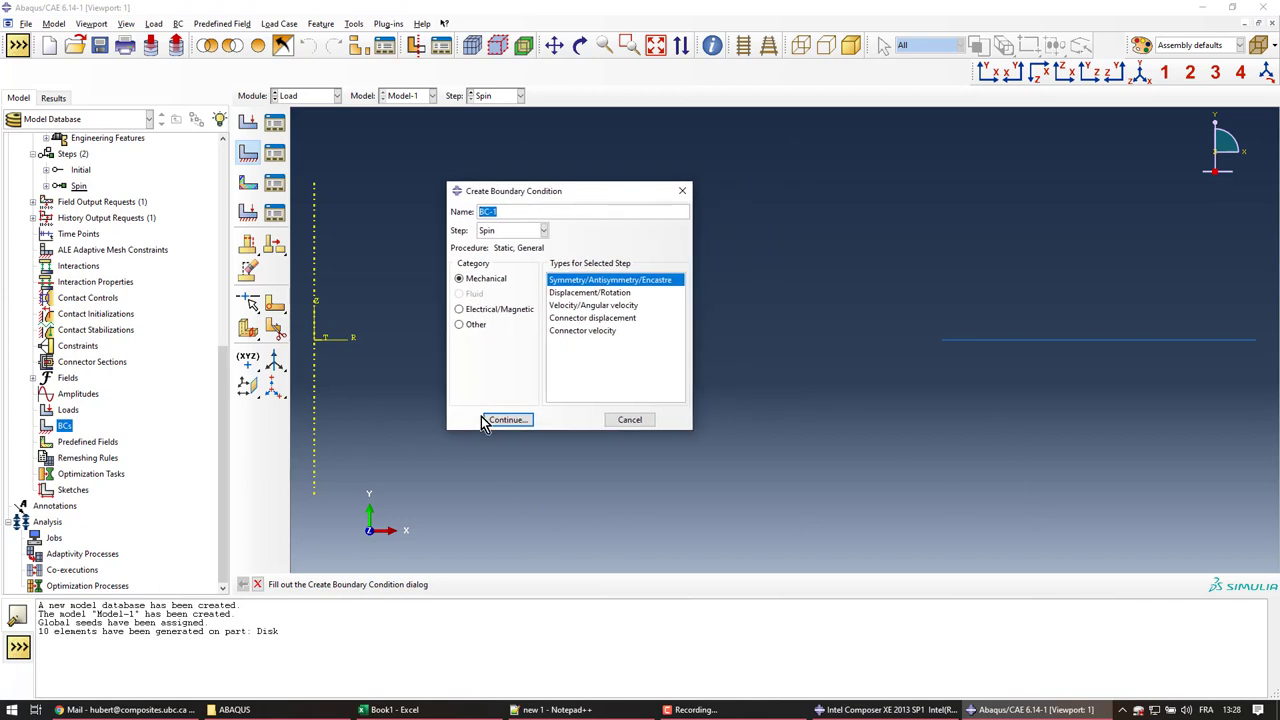
click(504, 231)
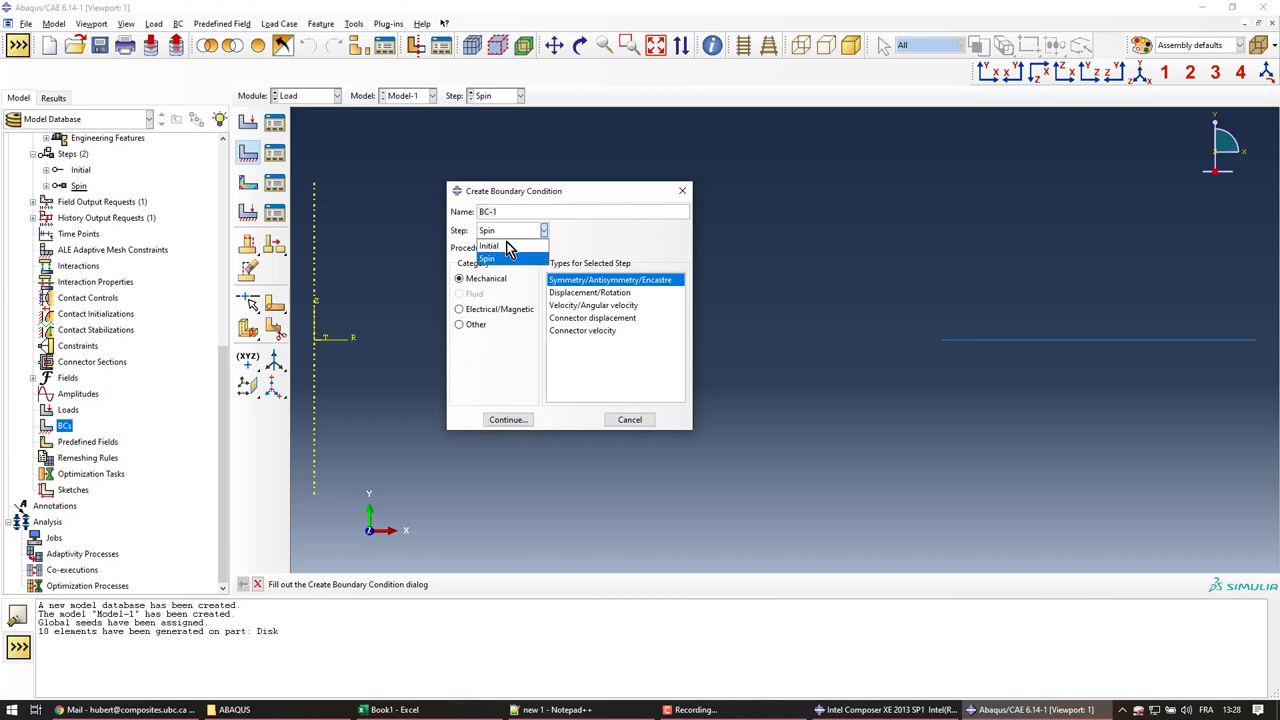
click(508, 246)
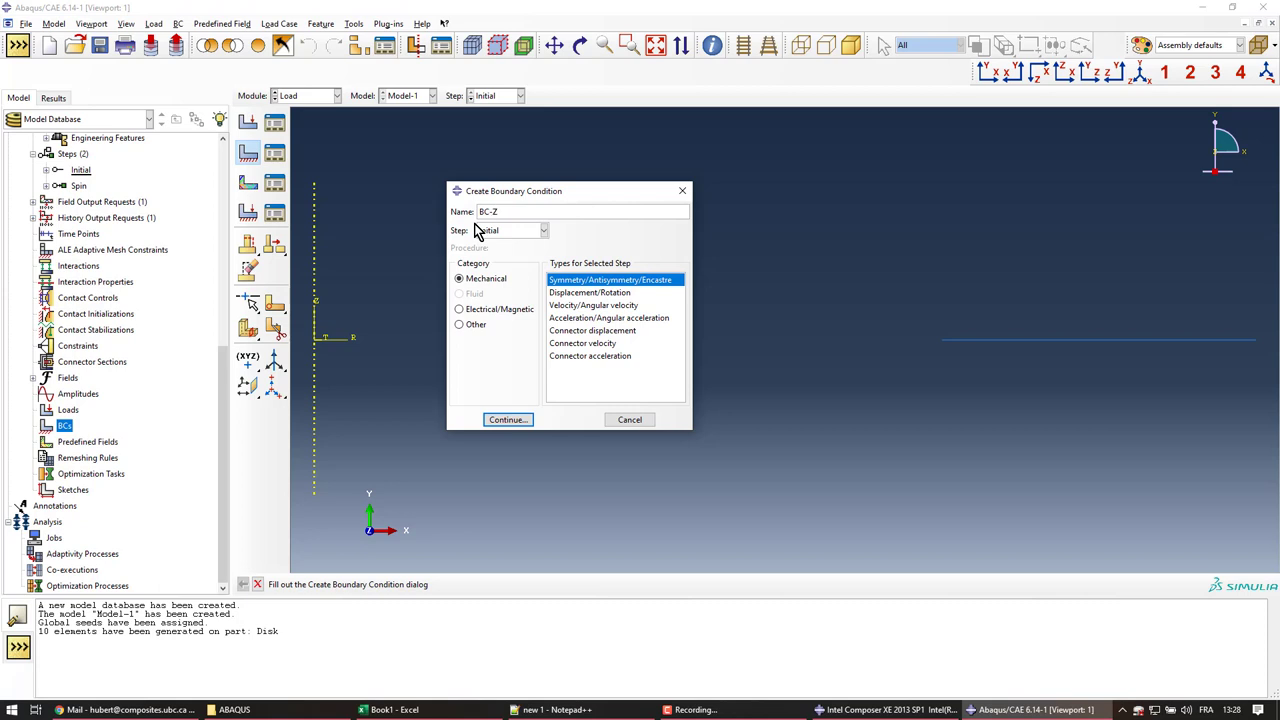
click(599, 293)
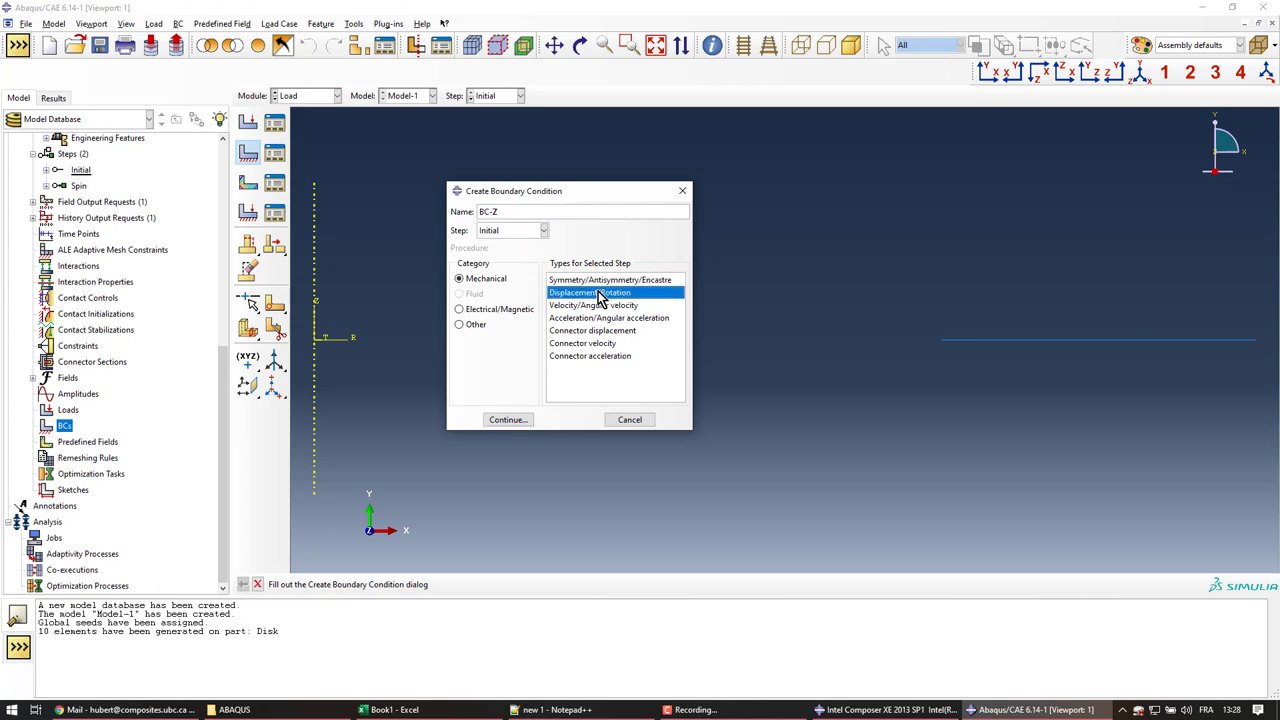
click(516, 420)
click(1003, 307)
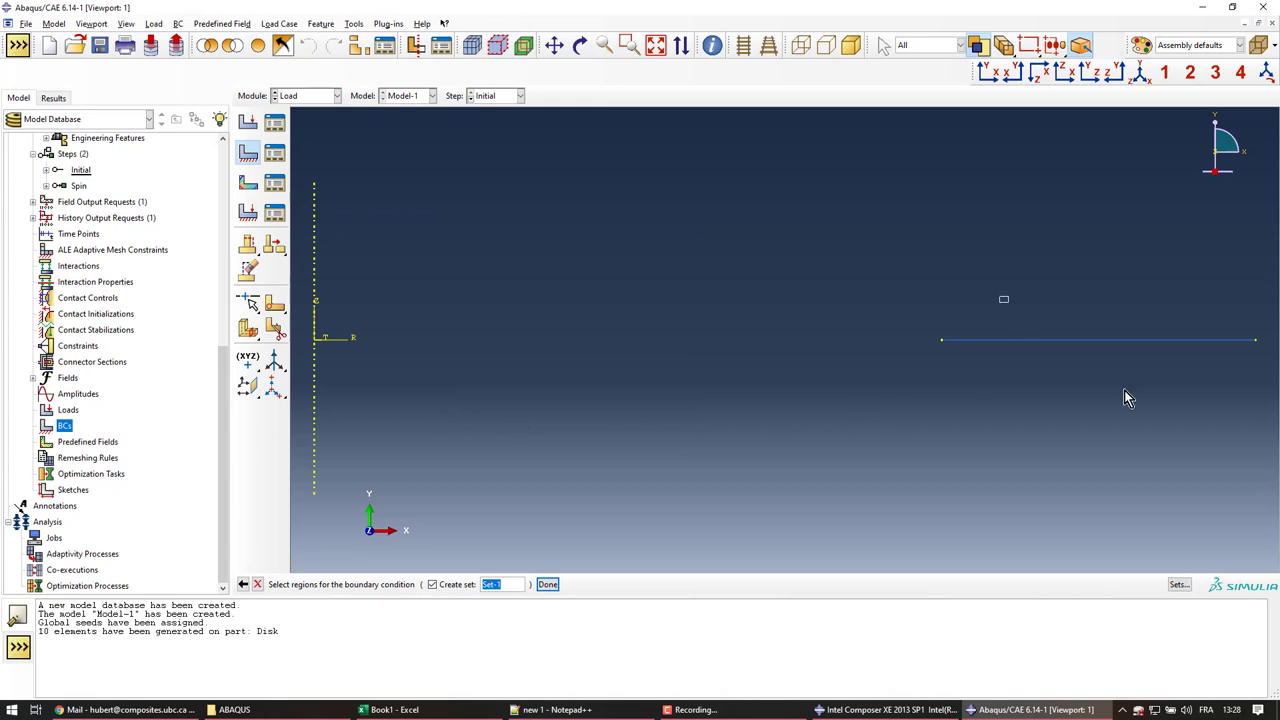
middle_click(669, 382)
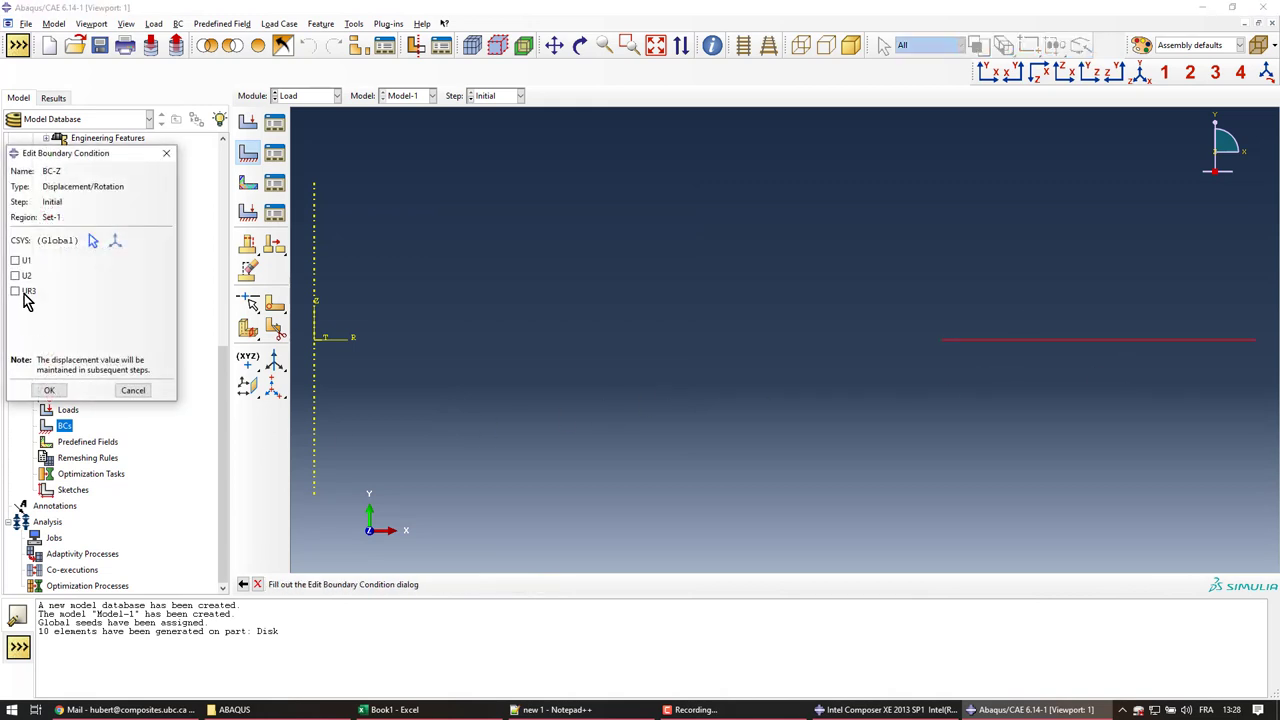
click(15, 275)
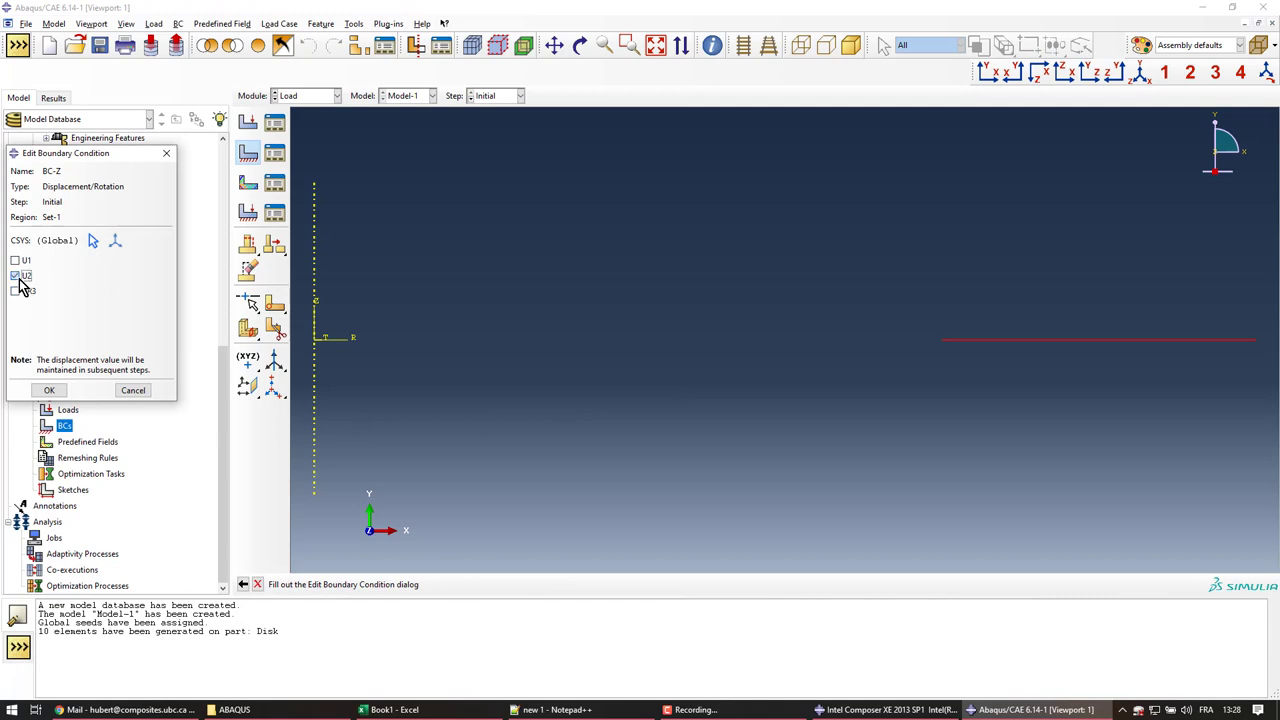
click(48, 390)
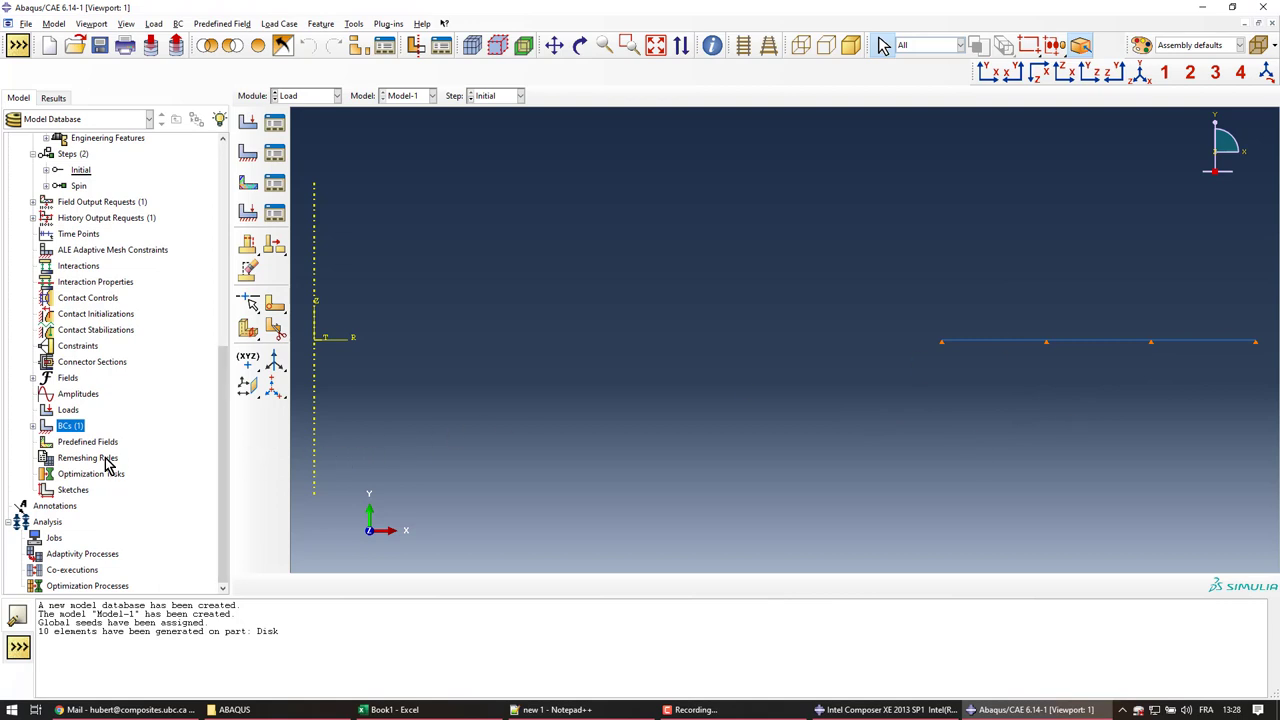
- Start a rotational body force load named Centrifugal in the Spin step
double_click(66, 410)
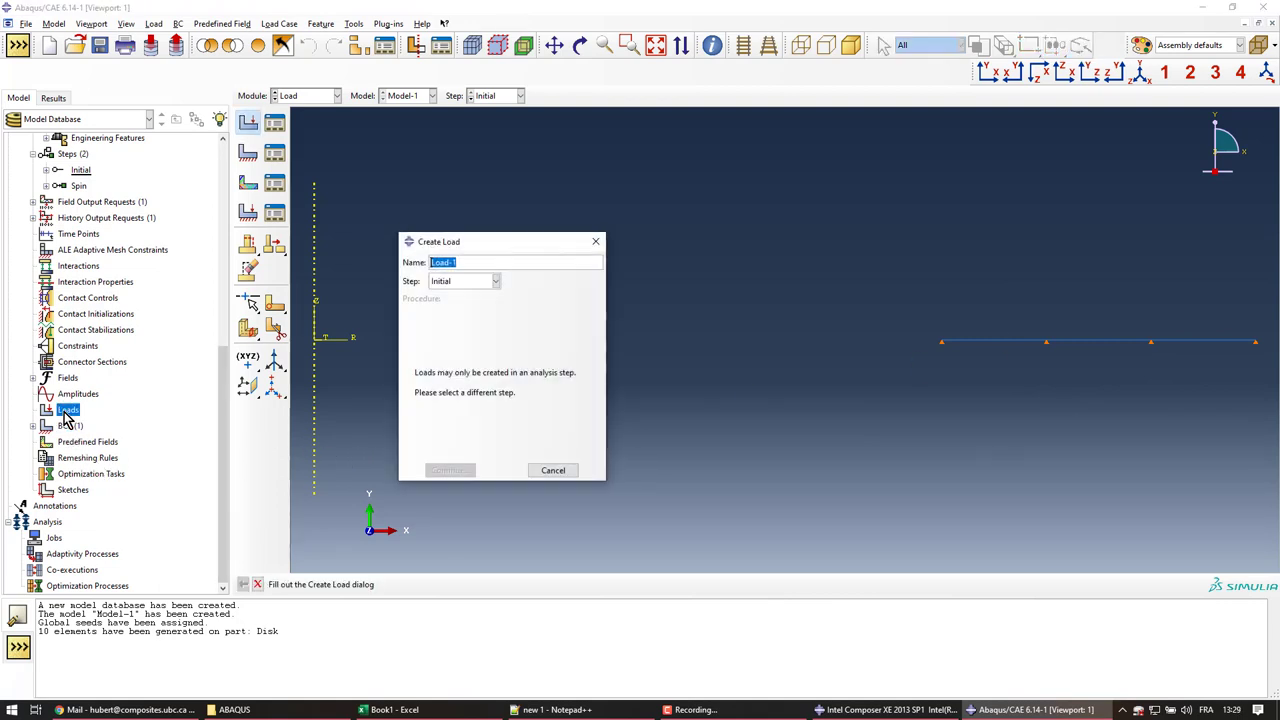
click(479, 283)
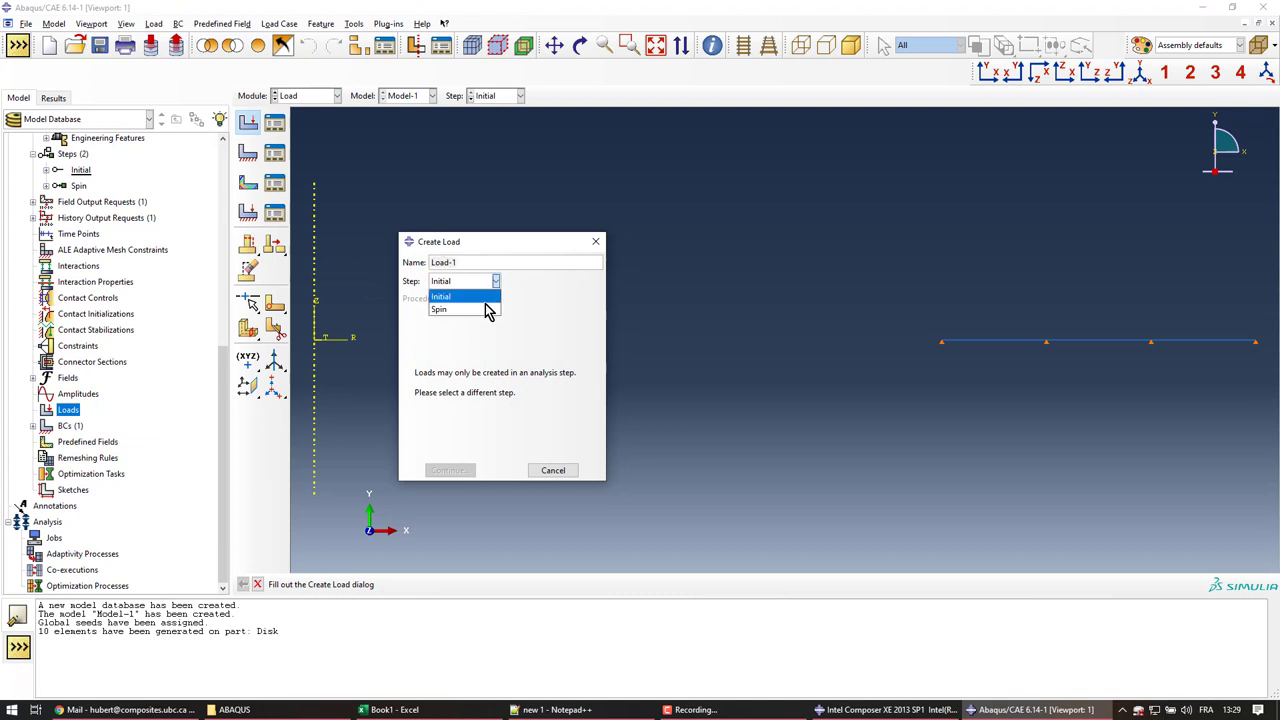
click(481, 309)
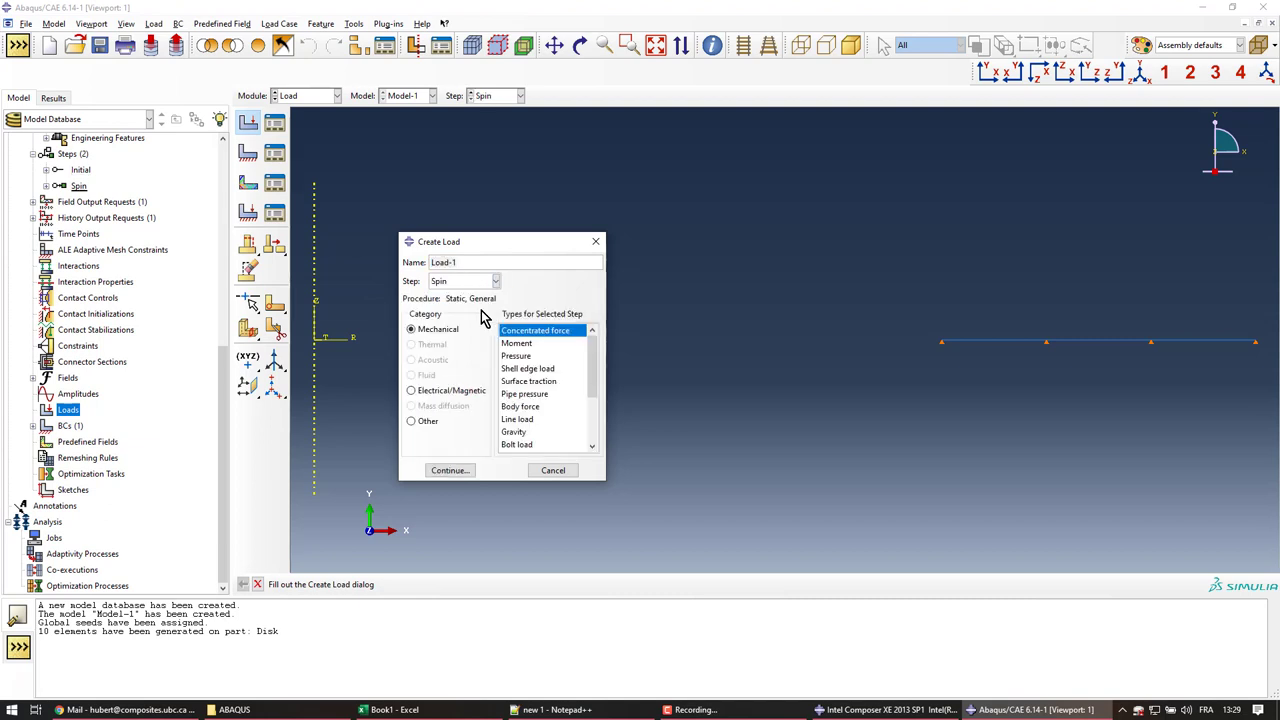
click(458, 262)
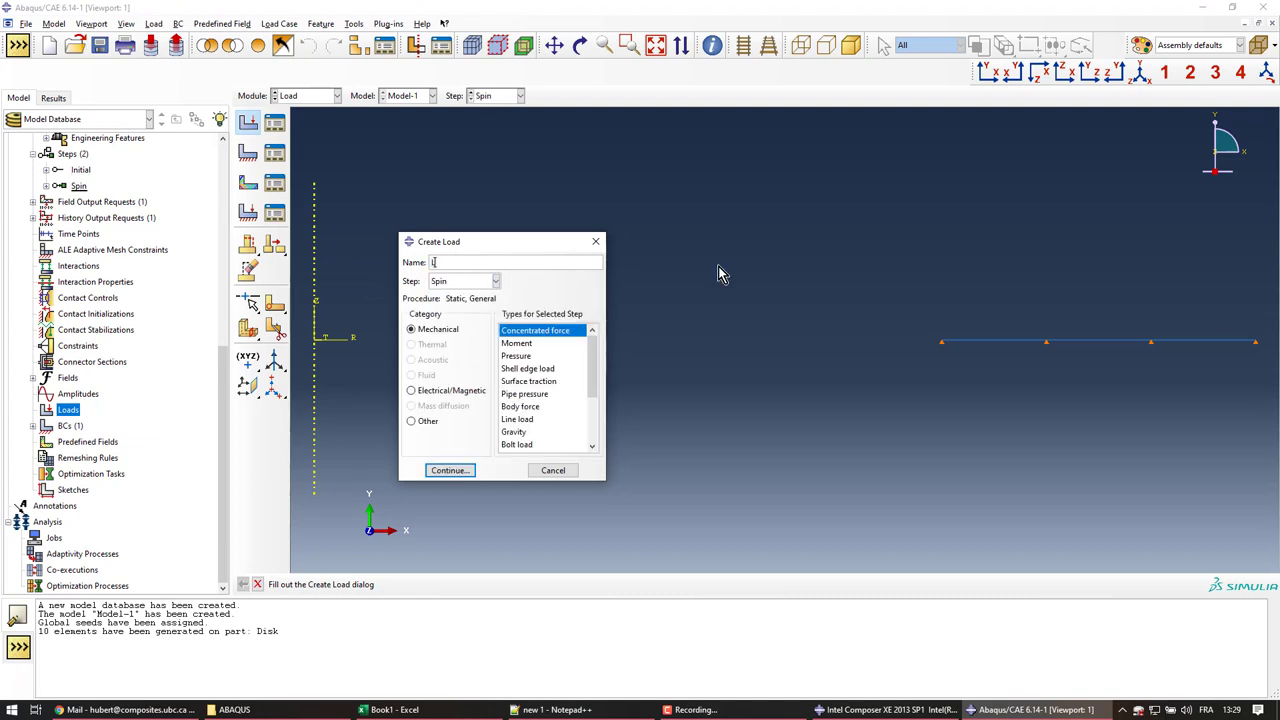
text(Centrifugal)
drag(595, 378, 600, 426)
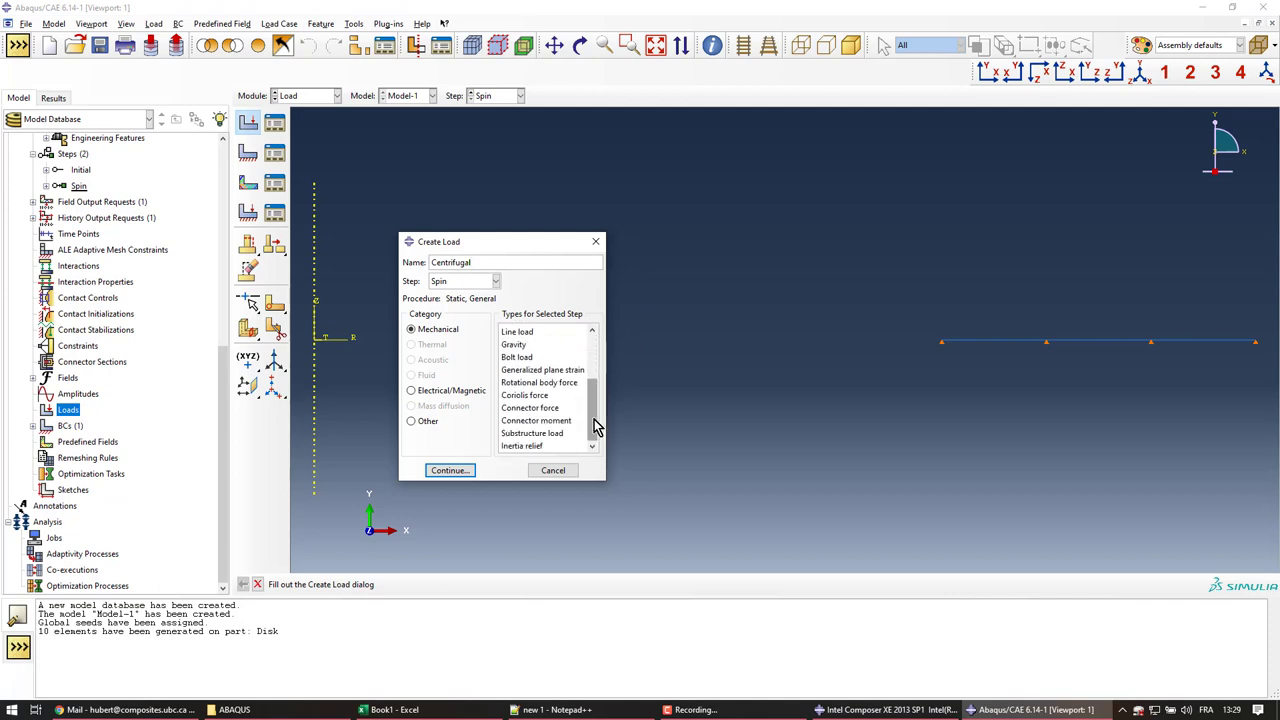
click(528, 386)
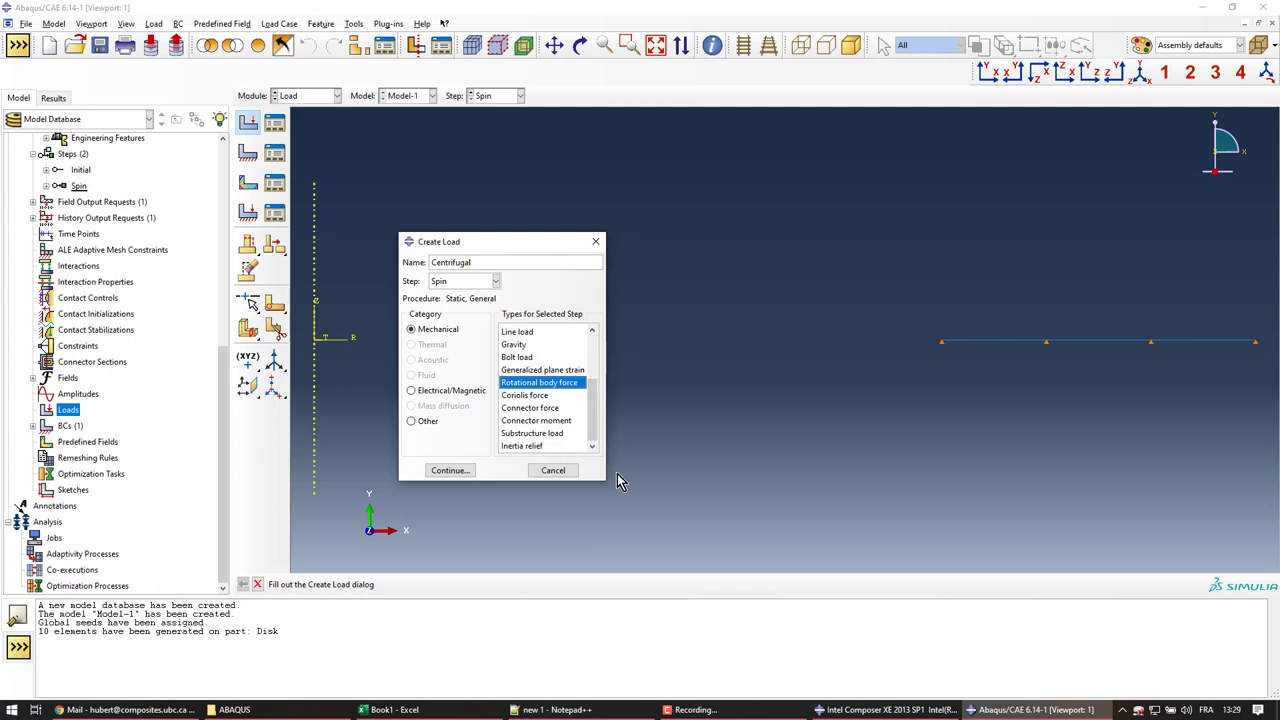
click(450, 471)
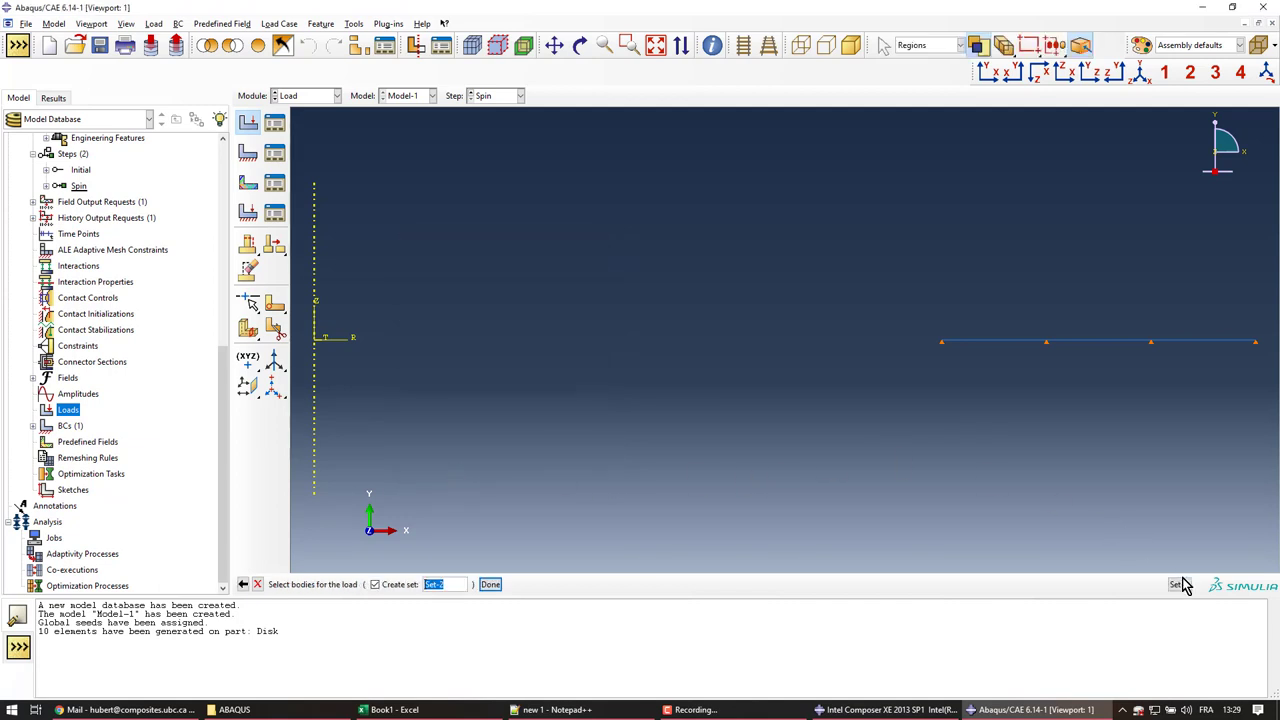
- Apply the Centrifugal load to set Disk-1.all with angular velocity 1000
click(1180, 586)
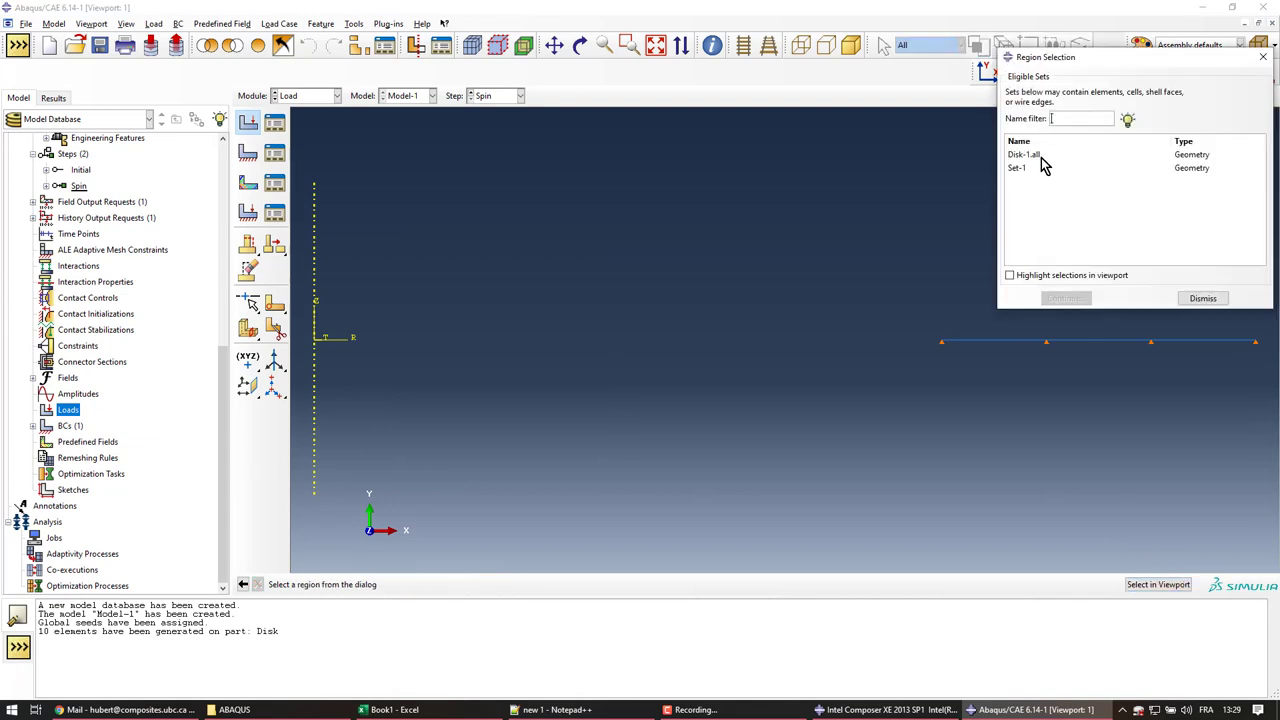
click(1037, 157)
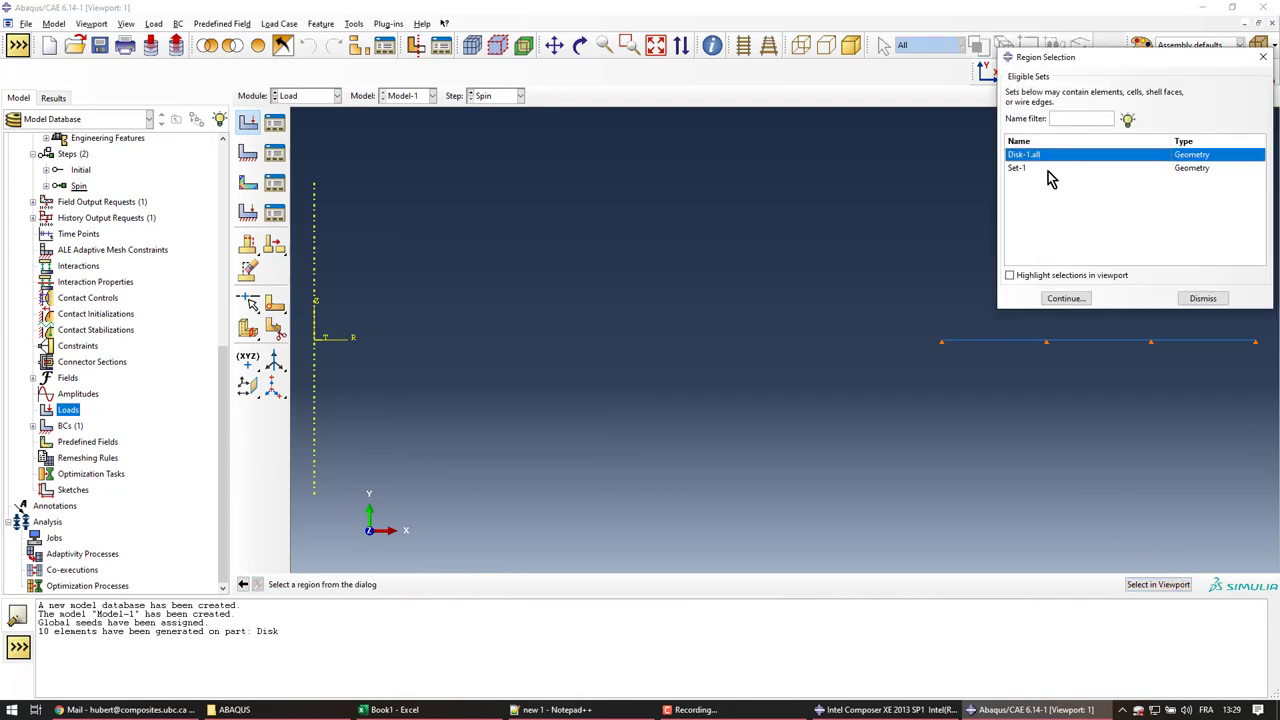
click(1056, 280)
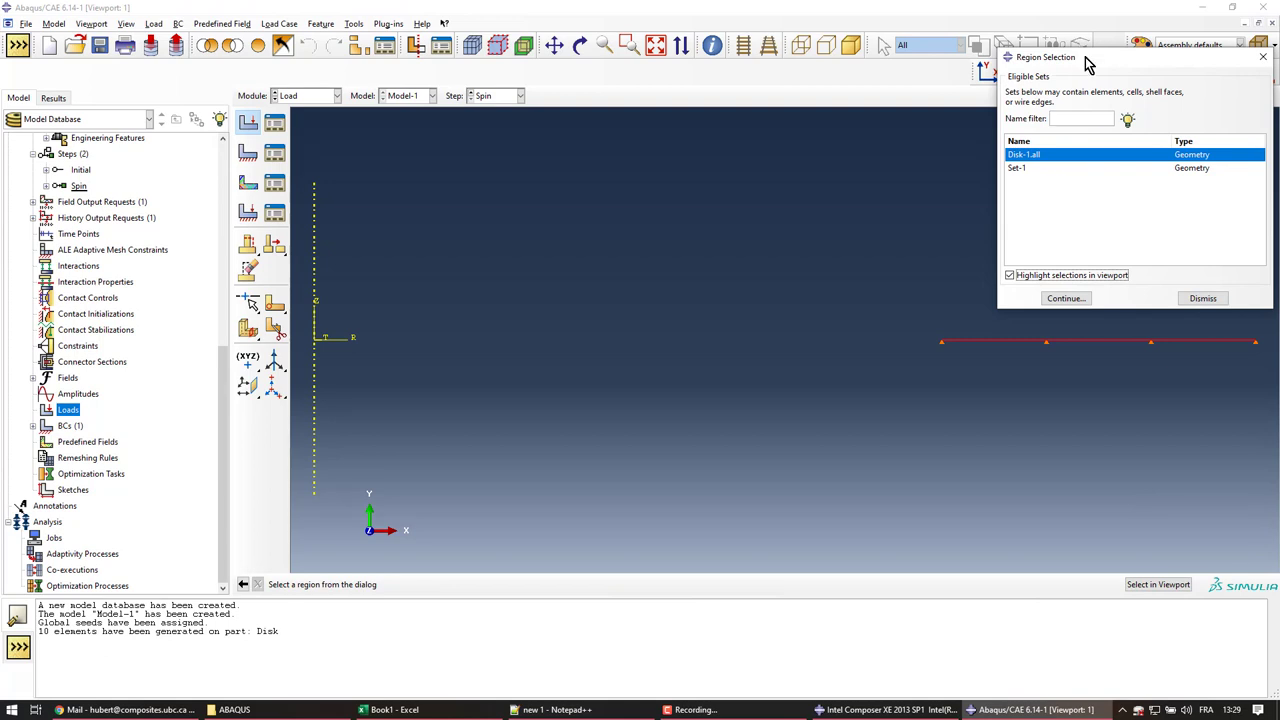
drag(1086, 60, 660, 165)
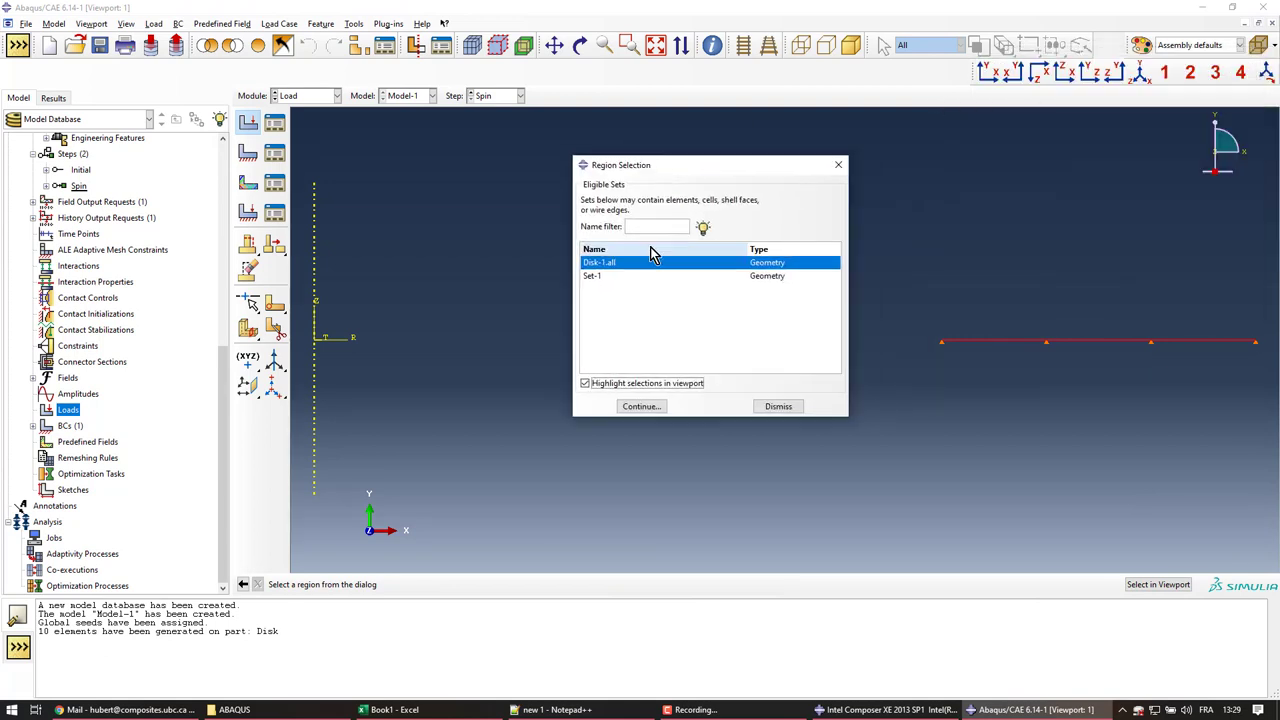
click(638, 407)
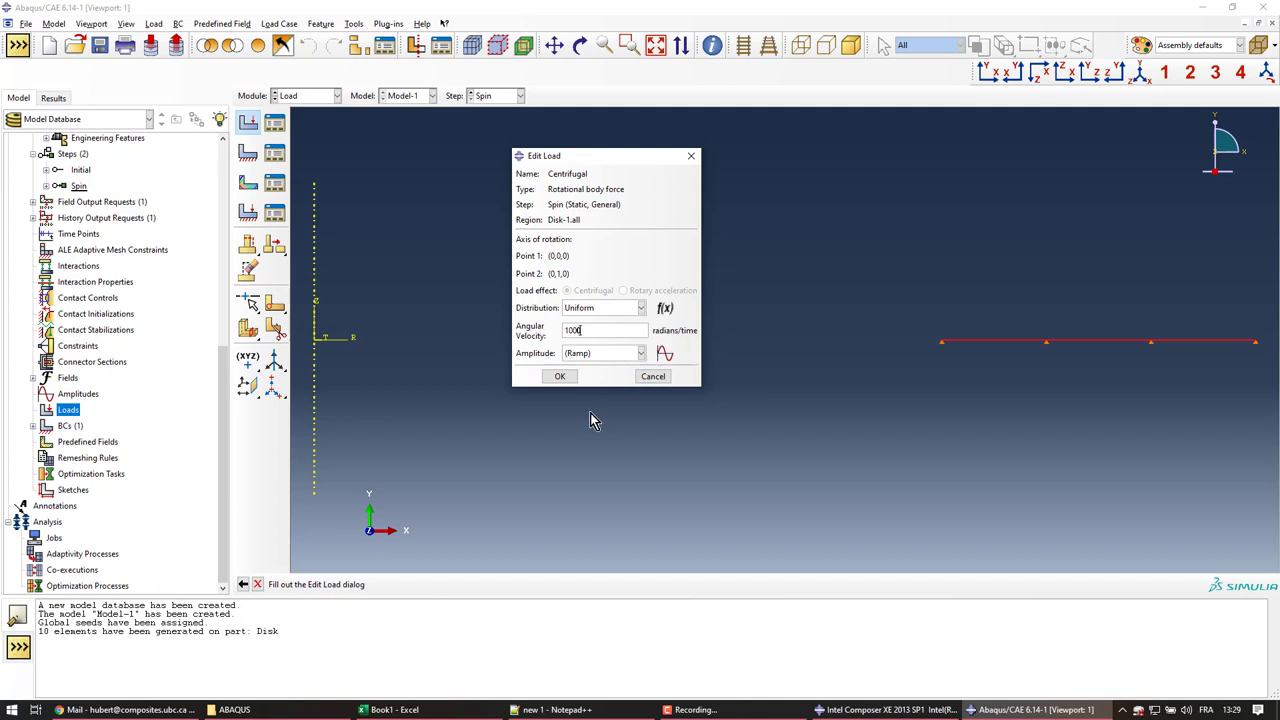
click(562, 378)
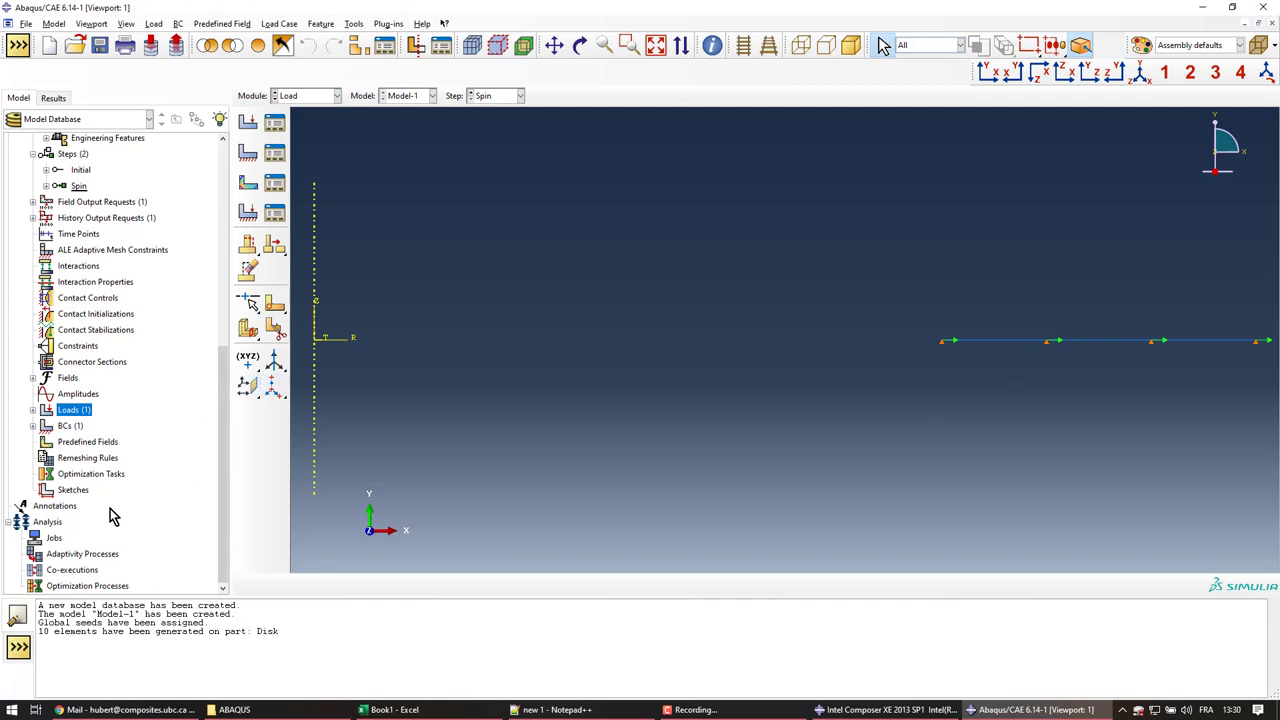
- Create an analysis job named Spinning with default settings
click(54, 540)
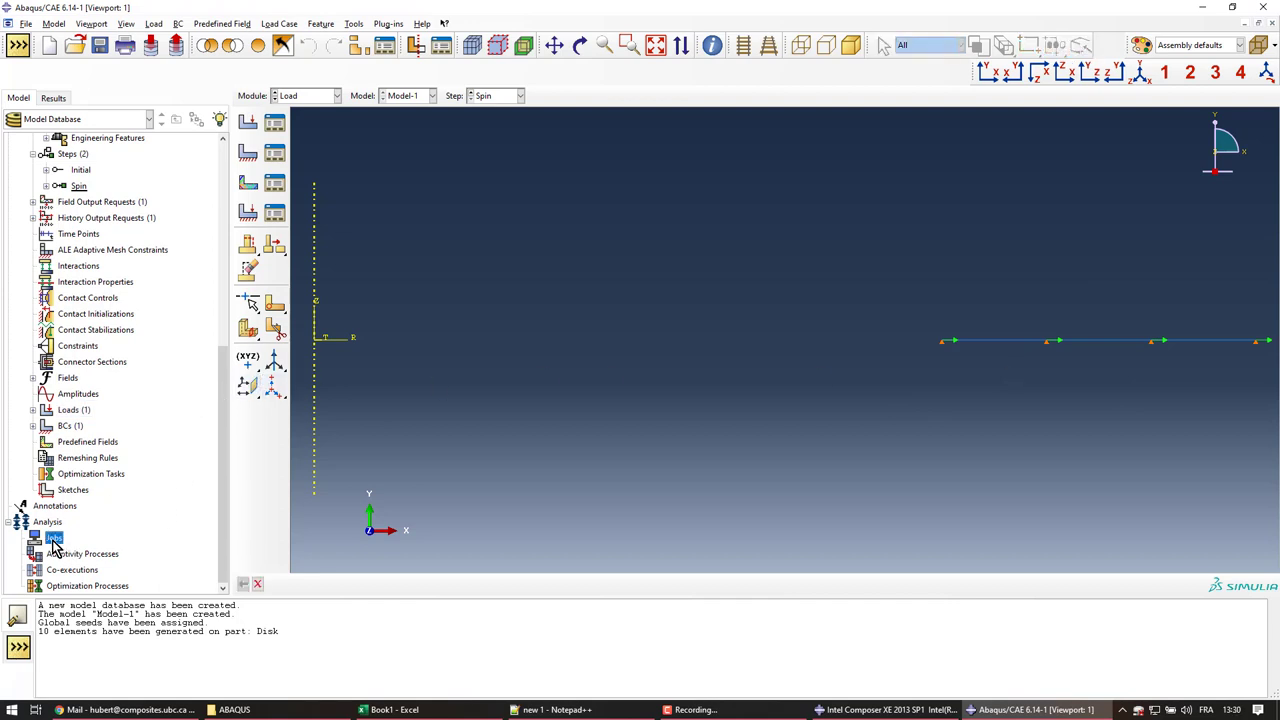
double_click(54, 540)
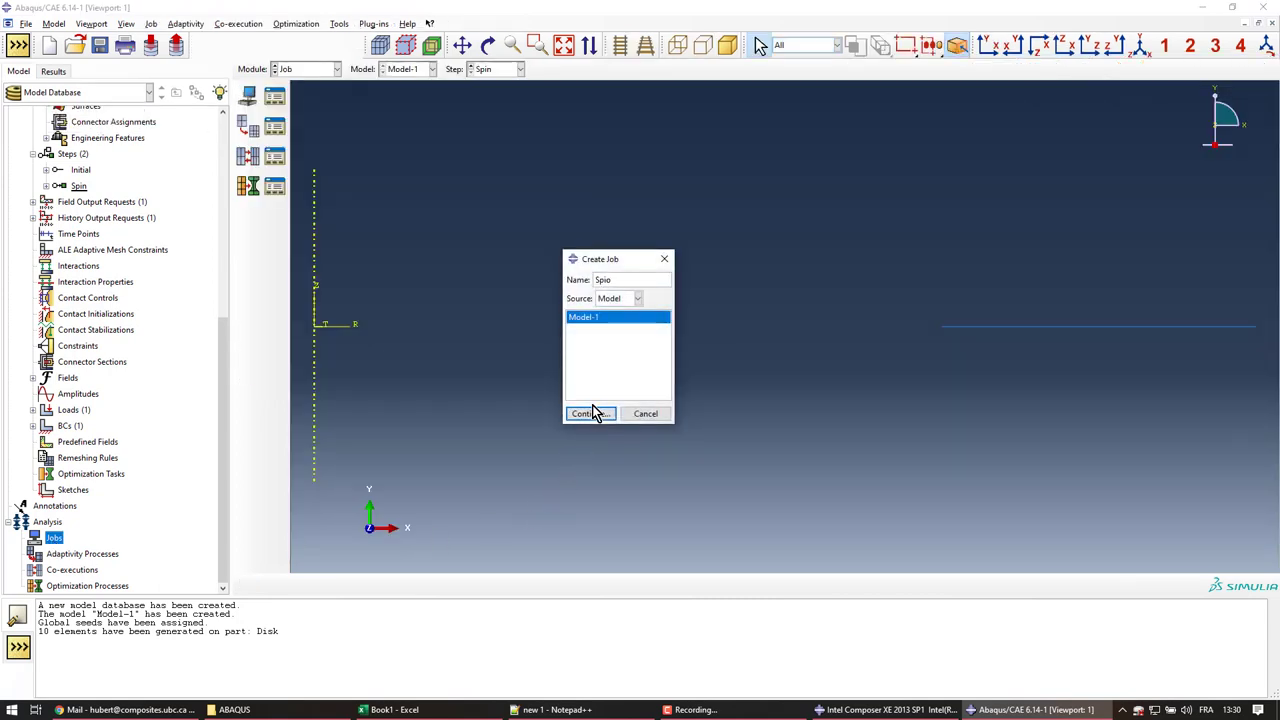
key(BackSpace)
click(592, 413)
click(1034, 389)
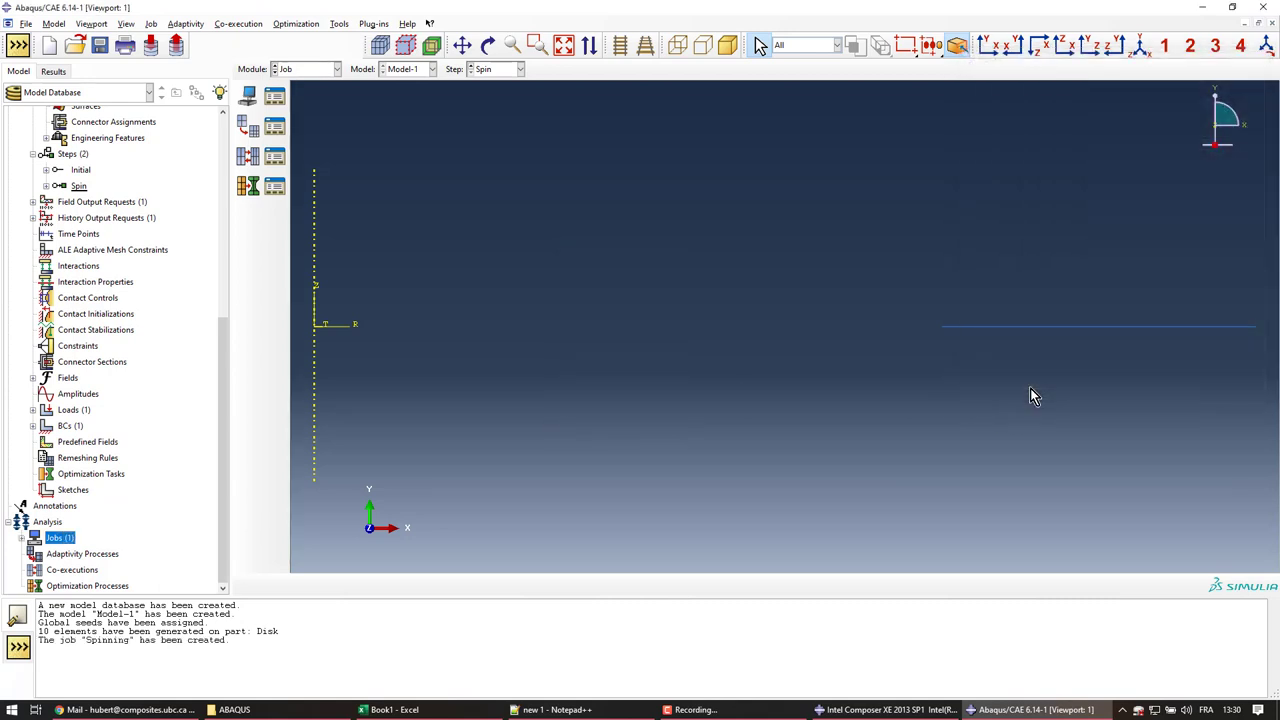
- Submit the Spinning job and, once it completes, open its results
click(21, 538)
click(52, 553)
right_click(57, 554)
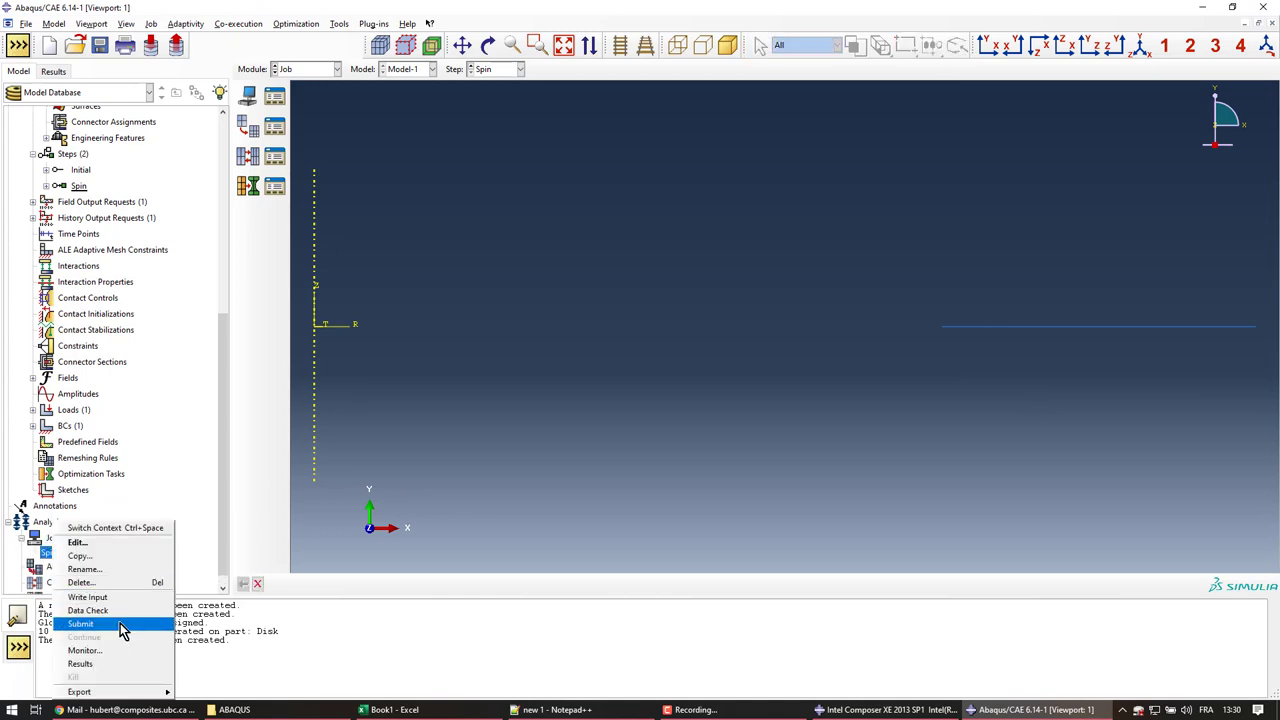
click(80, 623)
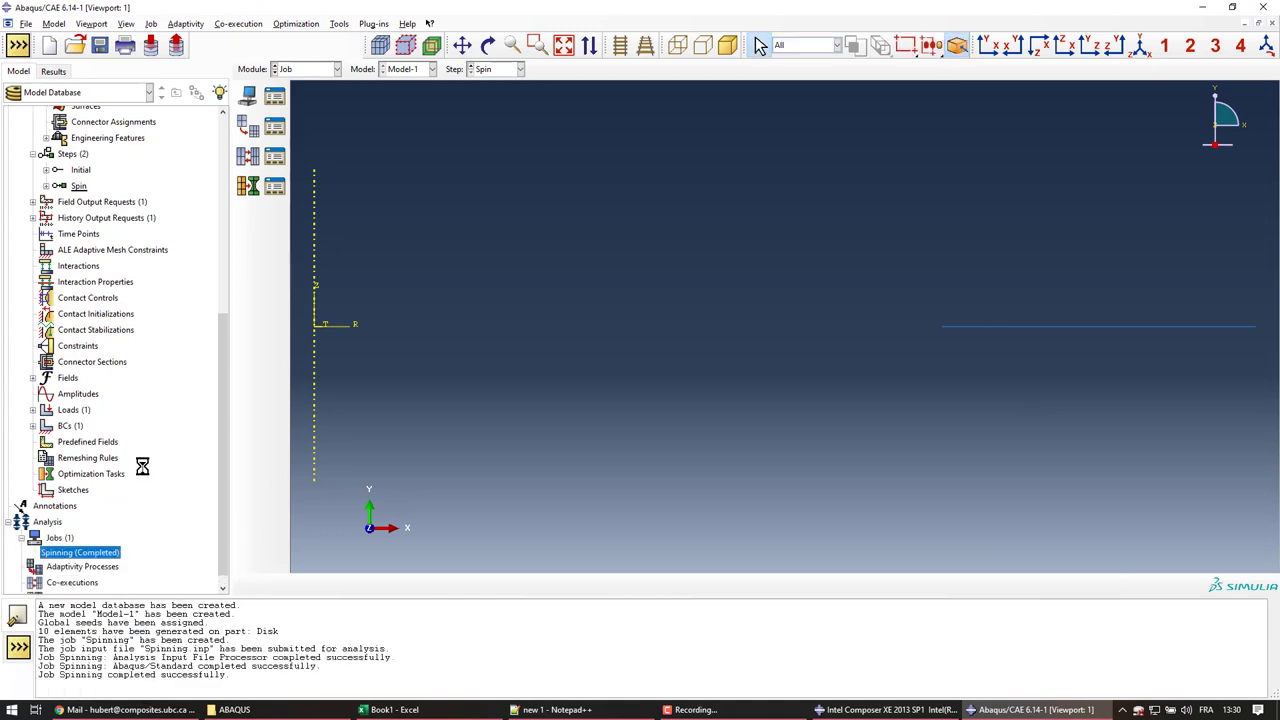
right_click(104, 560)
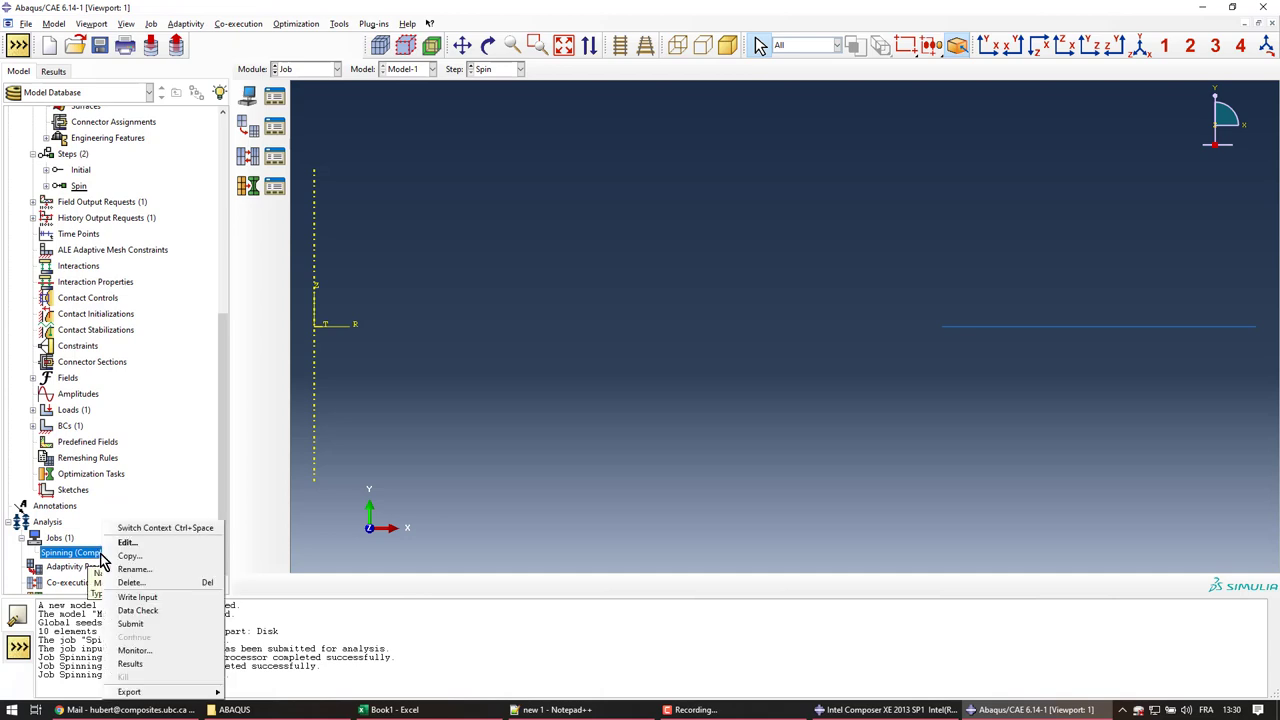
click(185, 660)
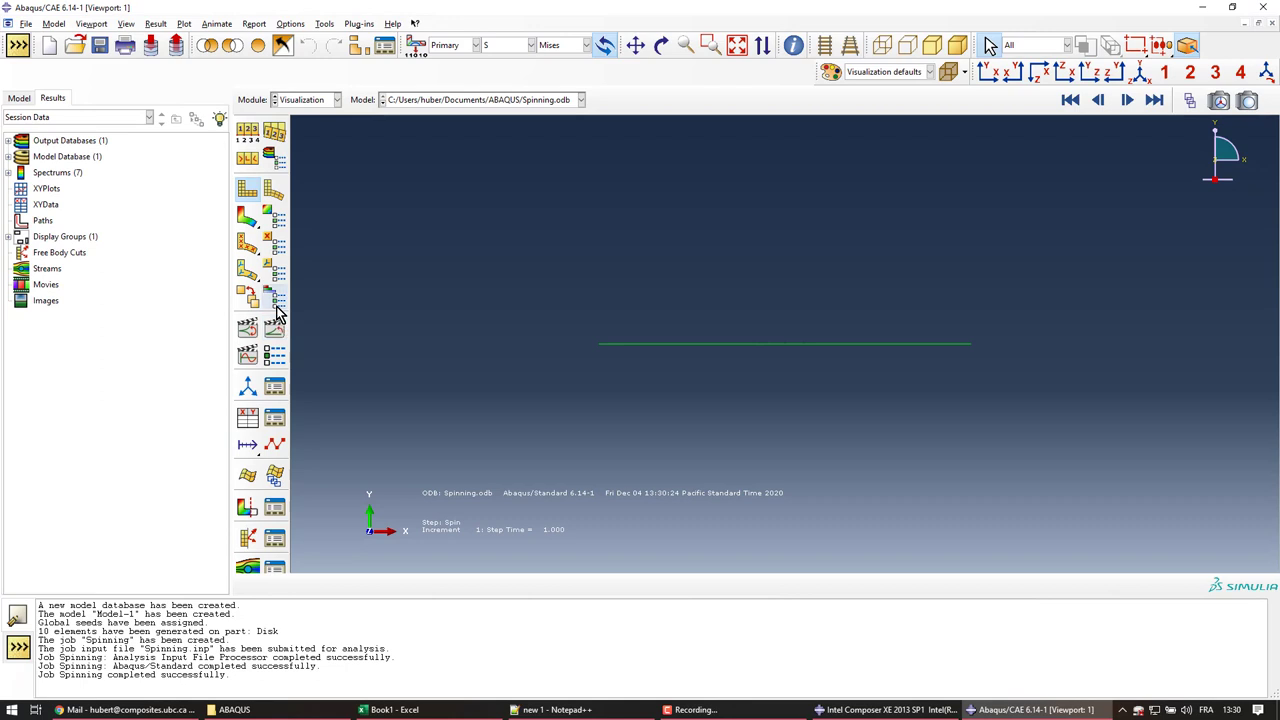
- Plot stress contours on the deformed disk and switch the component from Mises to S11
click(247, 216)
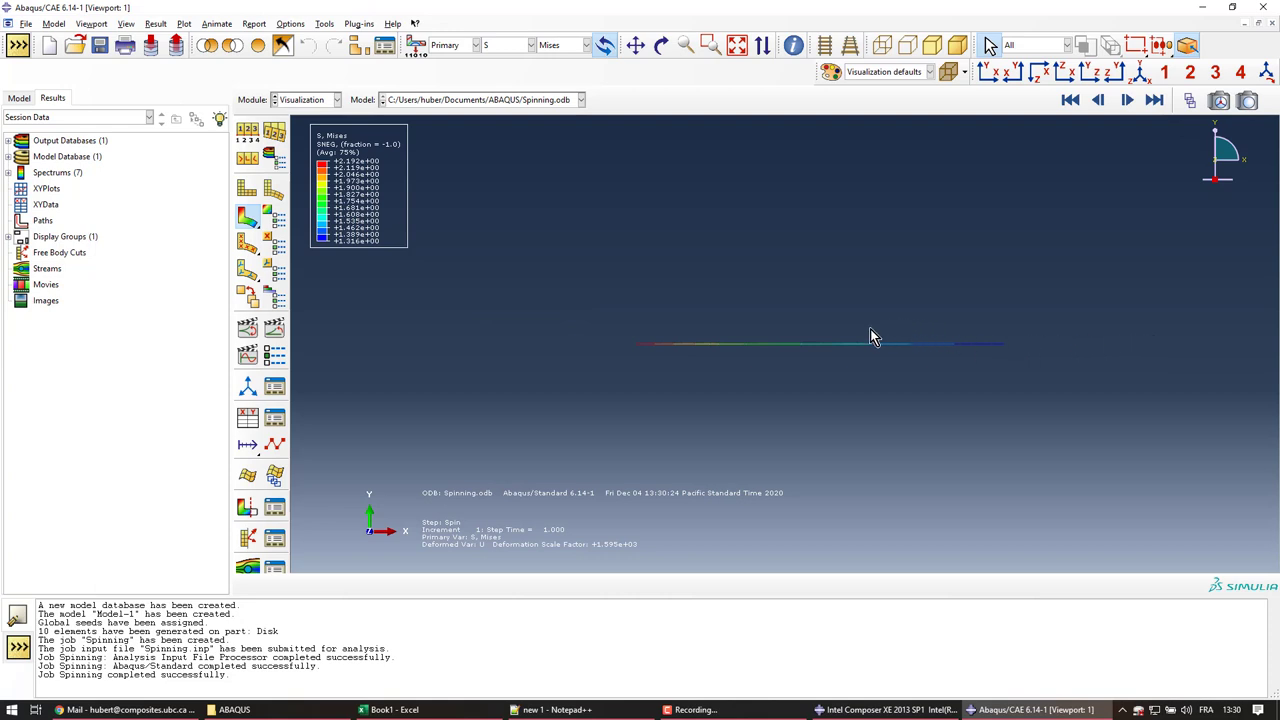
click(800, 345)
click(560, 47)
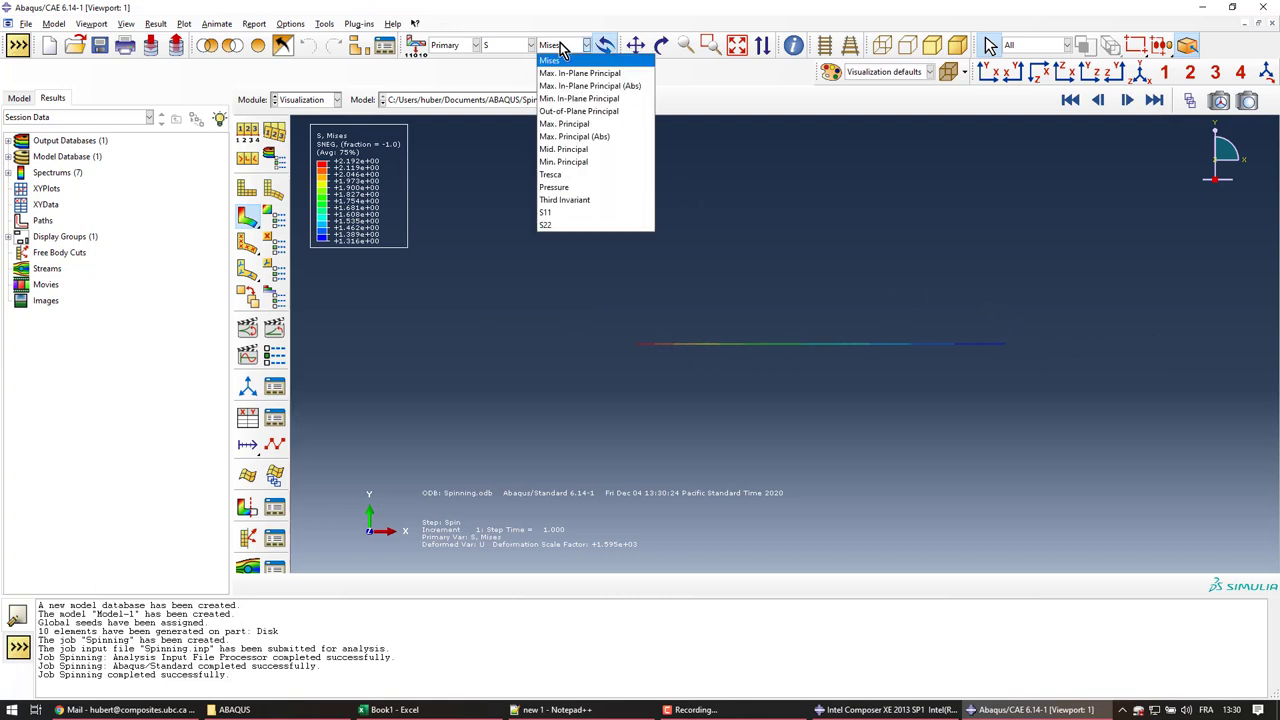
click(565, 213)
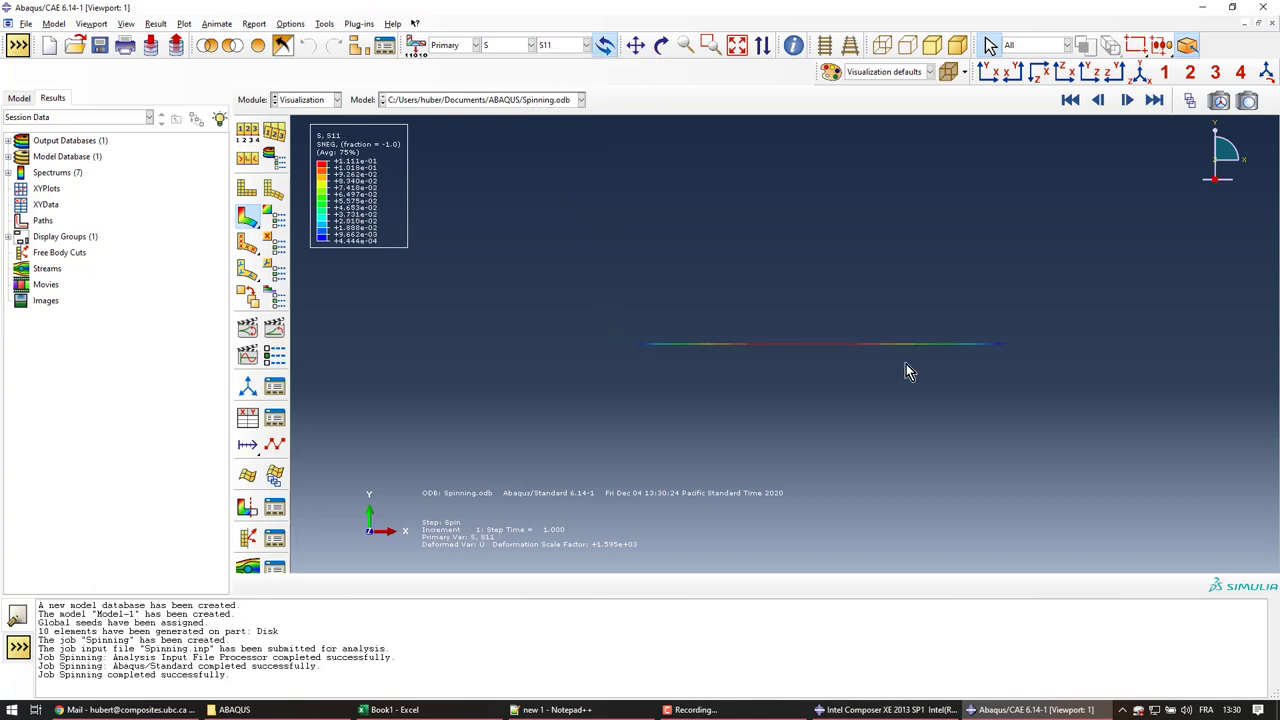
- Switch the contour to S22 and box-select the elements along the disk line
click(565, 46)
click(565, 225)
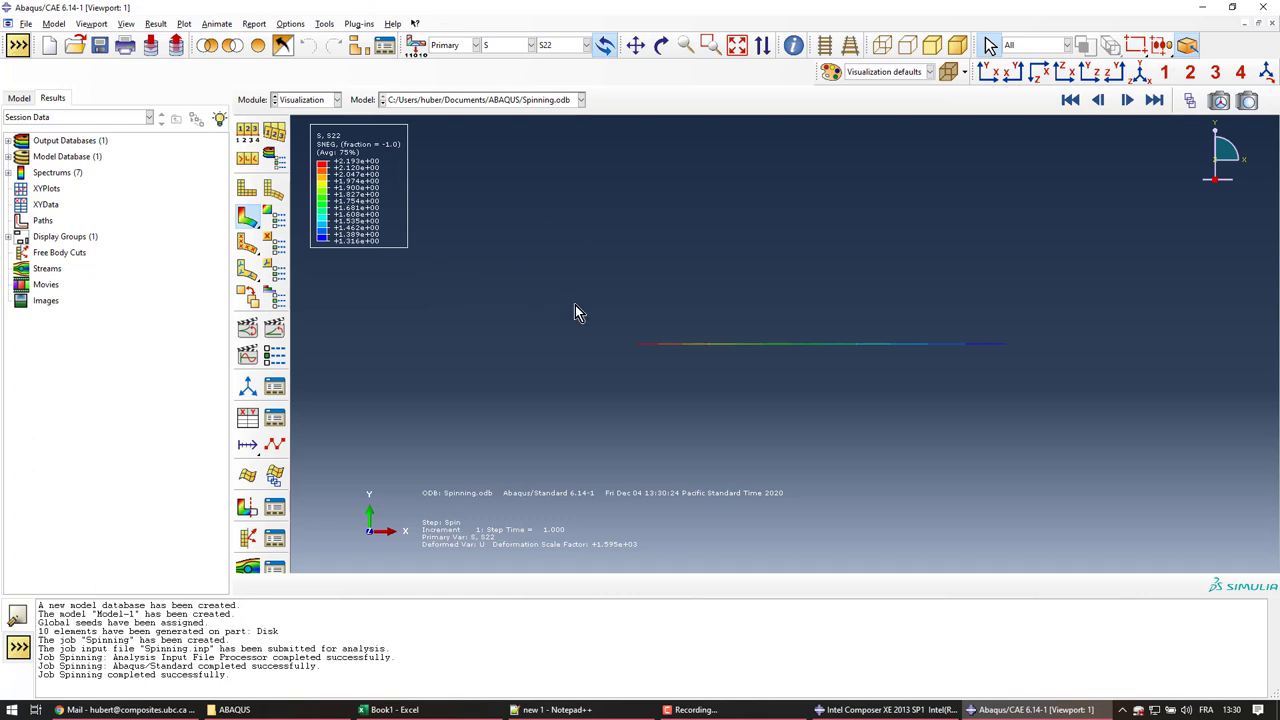
drag(589, 277, 1098, 412)
click(93, 24)
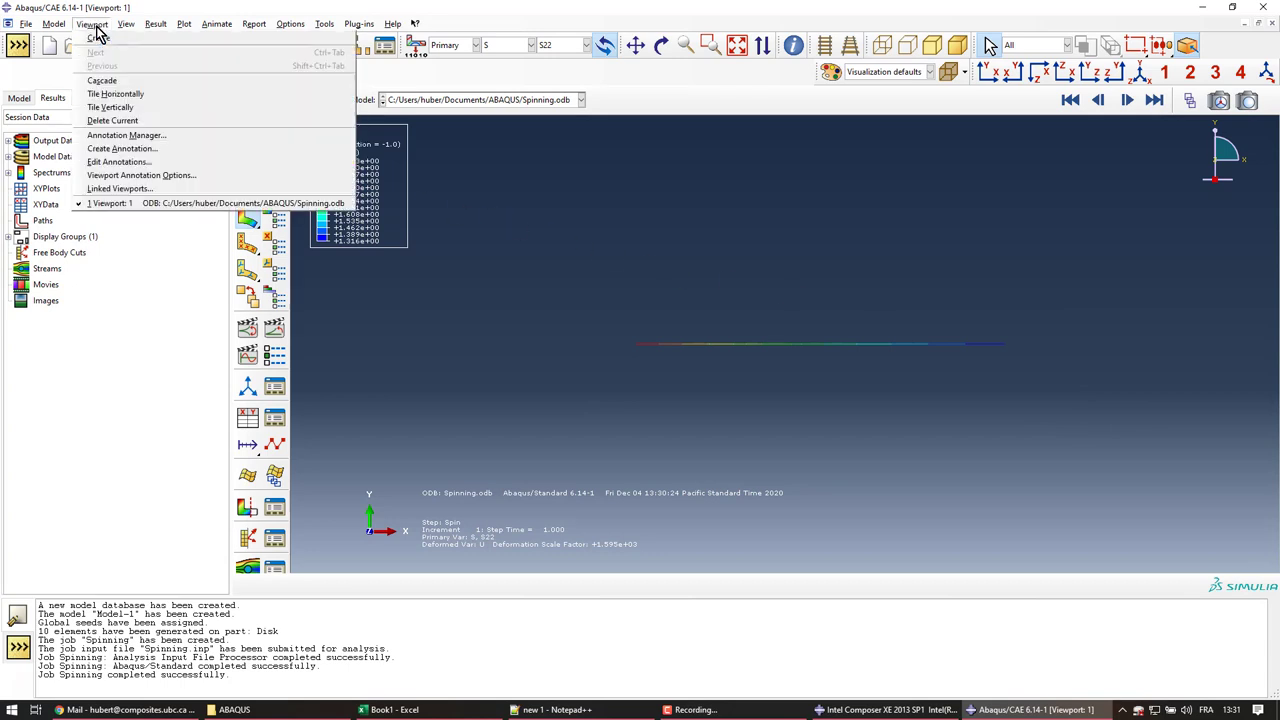
- Sweep the axisymmetric elements from 0 to 360° in 100 segments, then rotate and zoom onto the ring
mouse_move(126, 24)
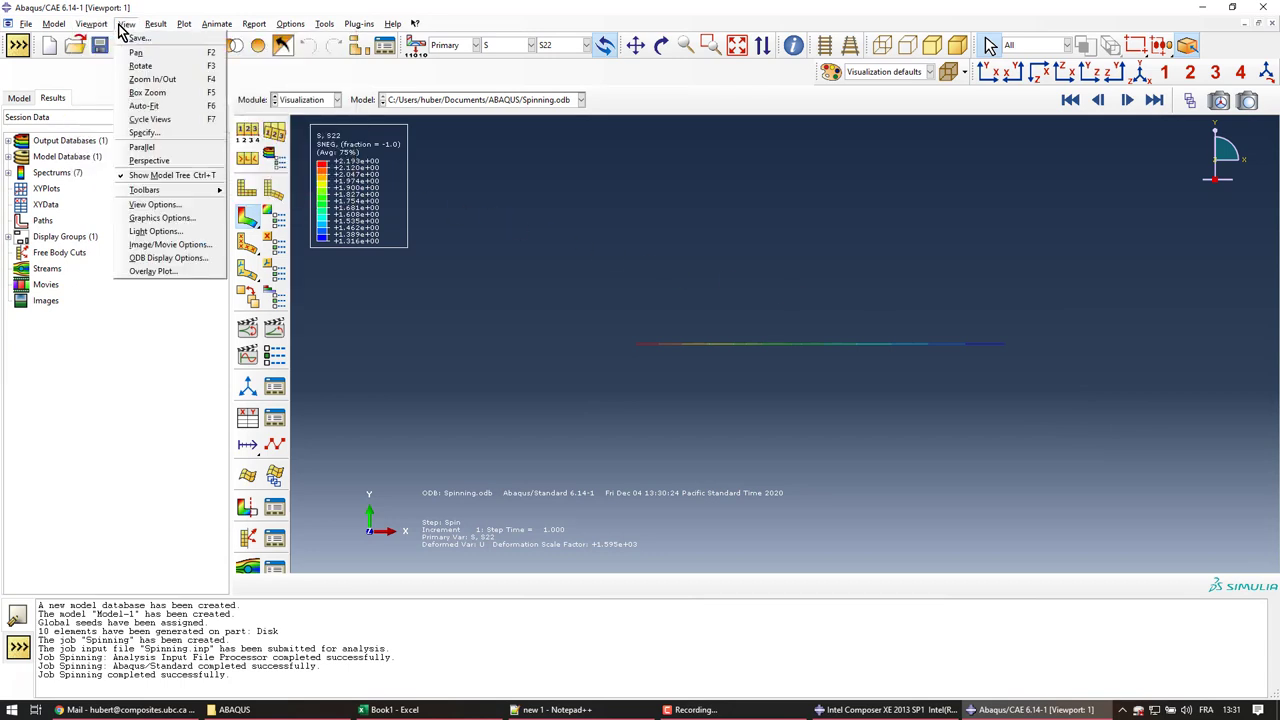
click(174, 261)
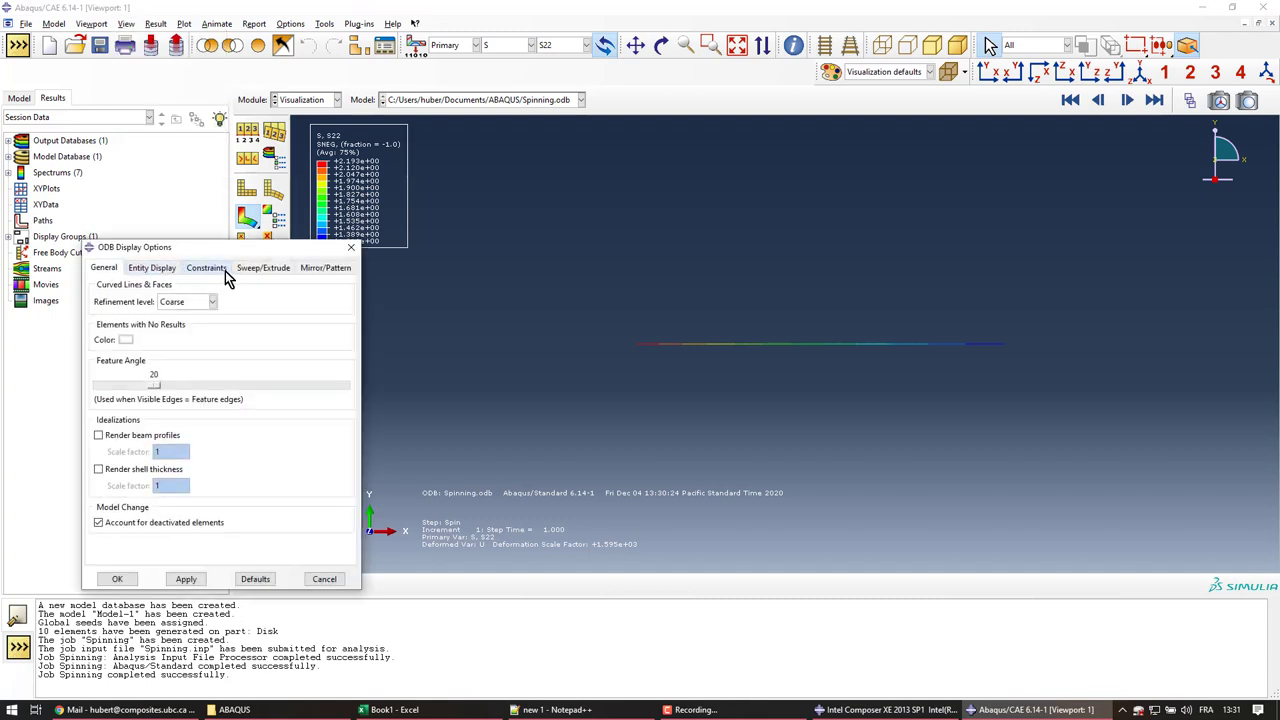
click(260, 270)
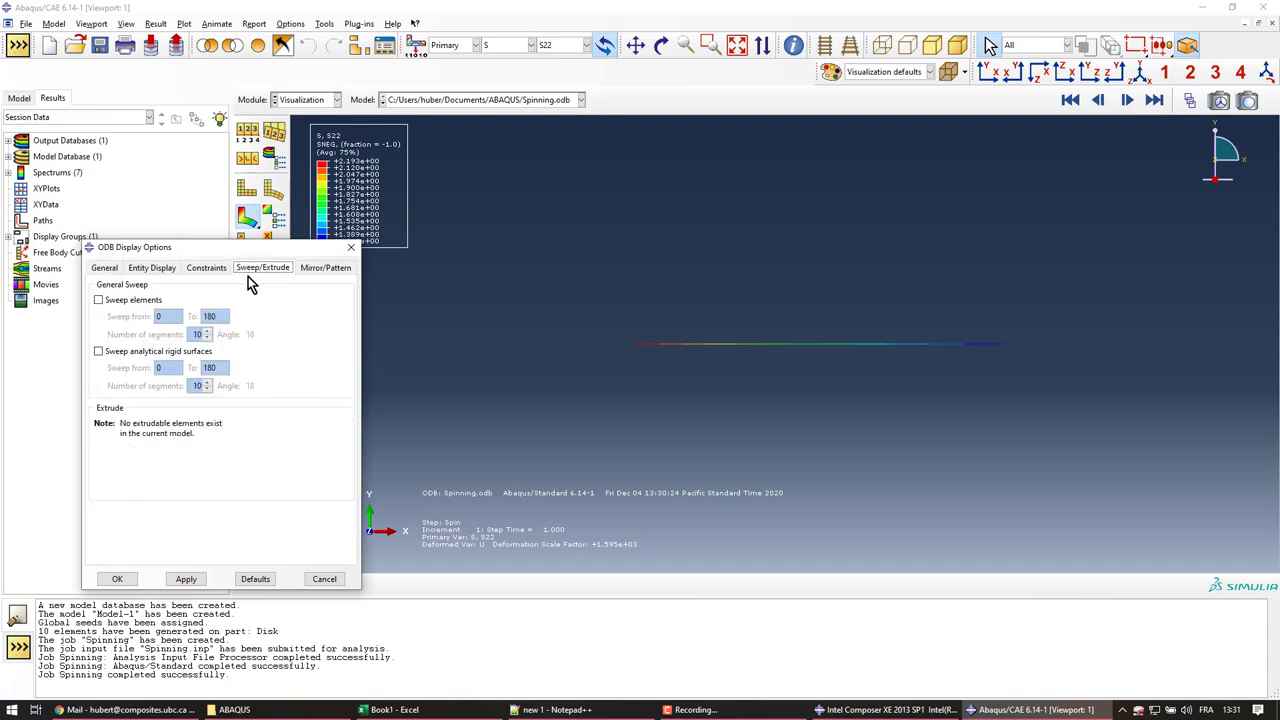
click(128, 300)
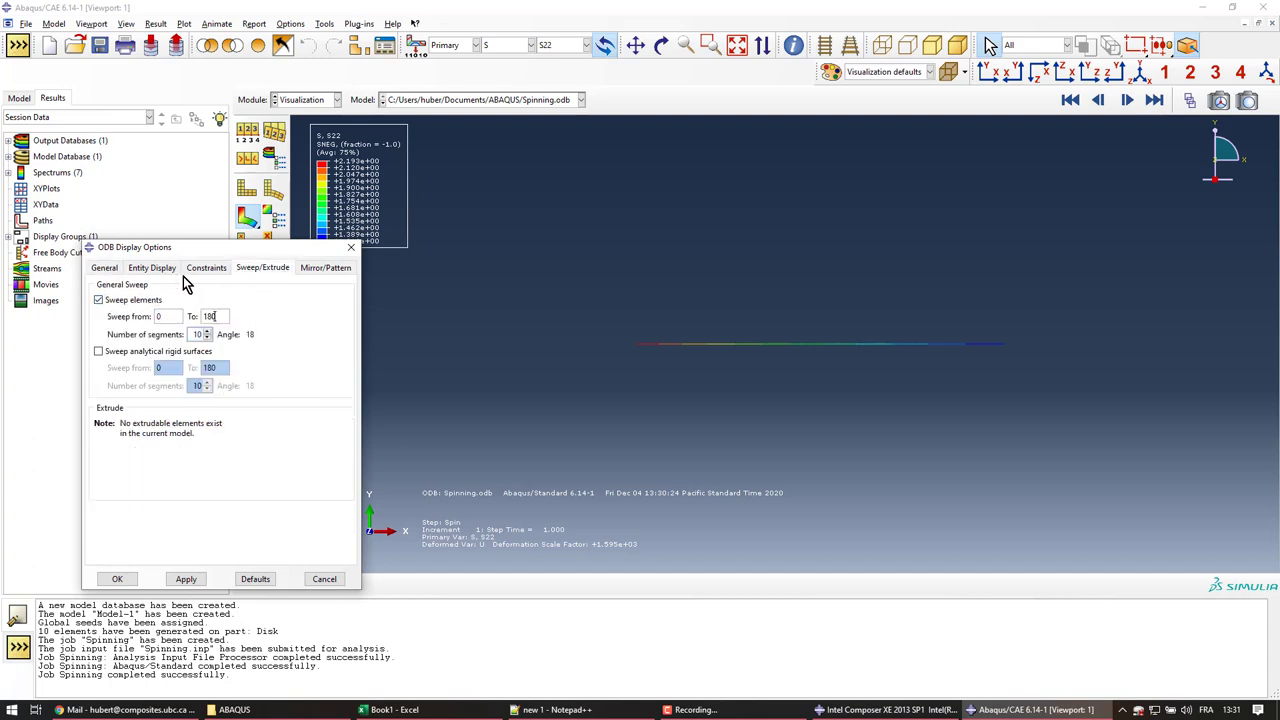
key(BackSpace)
key(BackSpace)
key(BackSpace)
text(0)
drag(190, 334, 205, 334)
text(100)
click(185, 579)
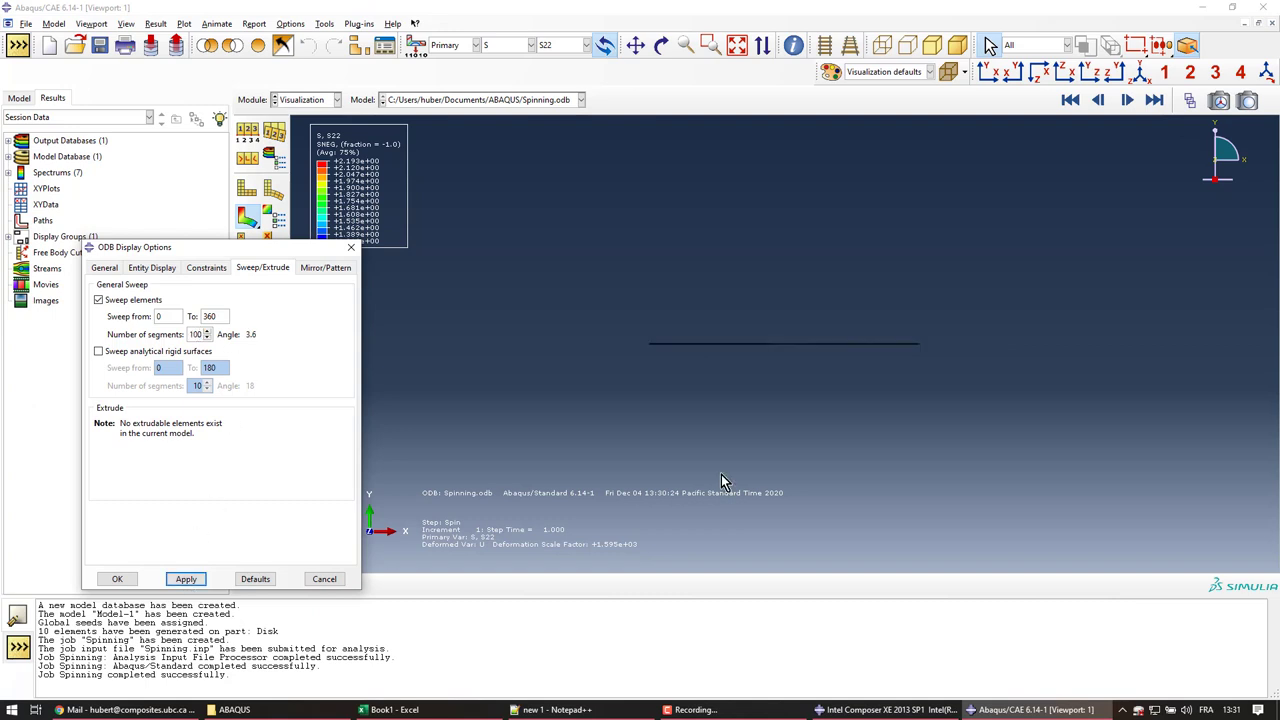
ctrl+alt+drag(818, 302, 954, 392)
ctrl+alt+right_drag(954, 392, 803, 416)
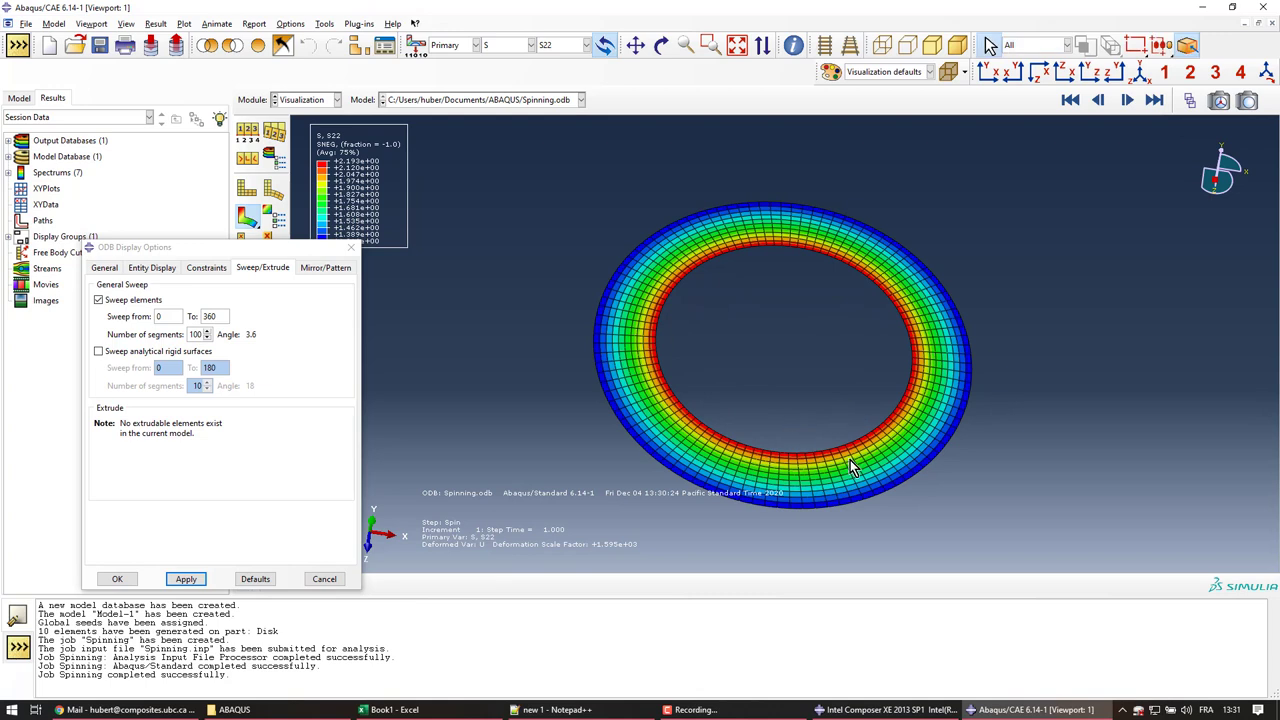
- Close the display options and compare S11 and S22 contours on the swept ring, ending on S22
click(116, 581)
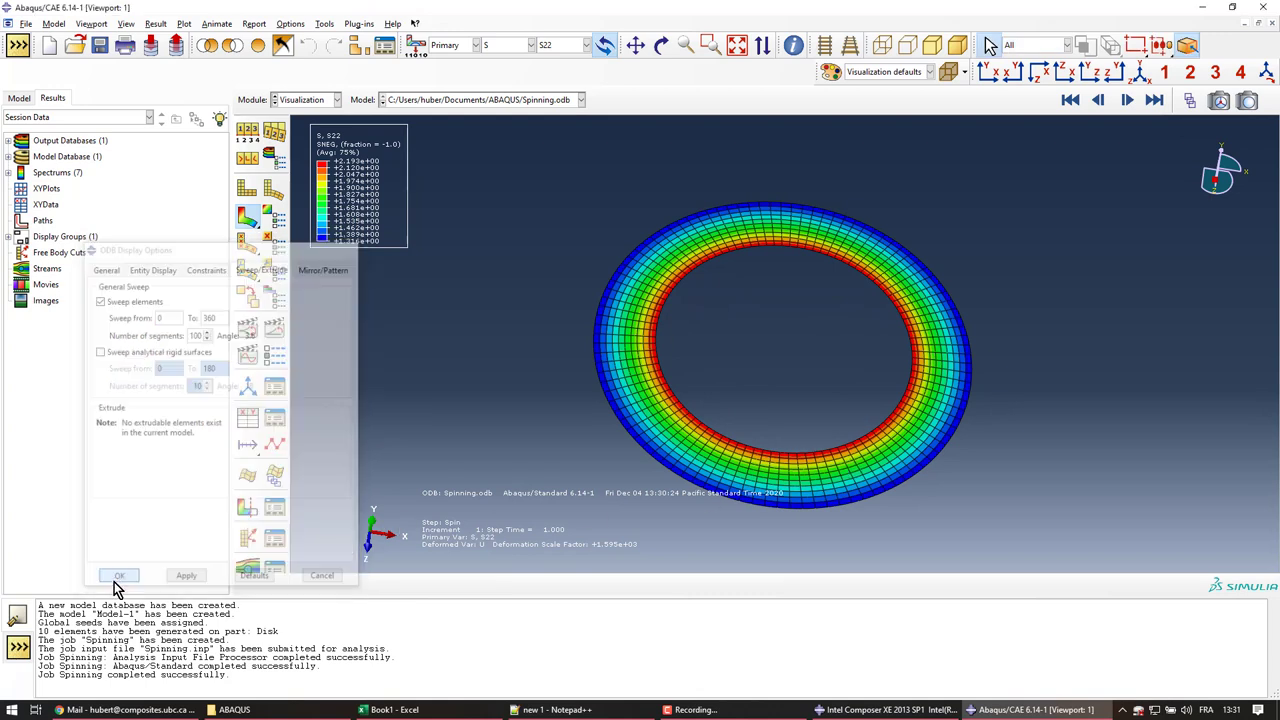
click(559, 46)
click(567, 222)
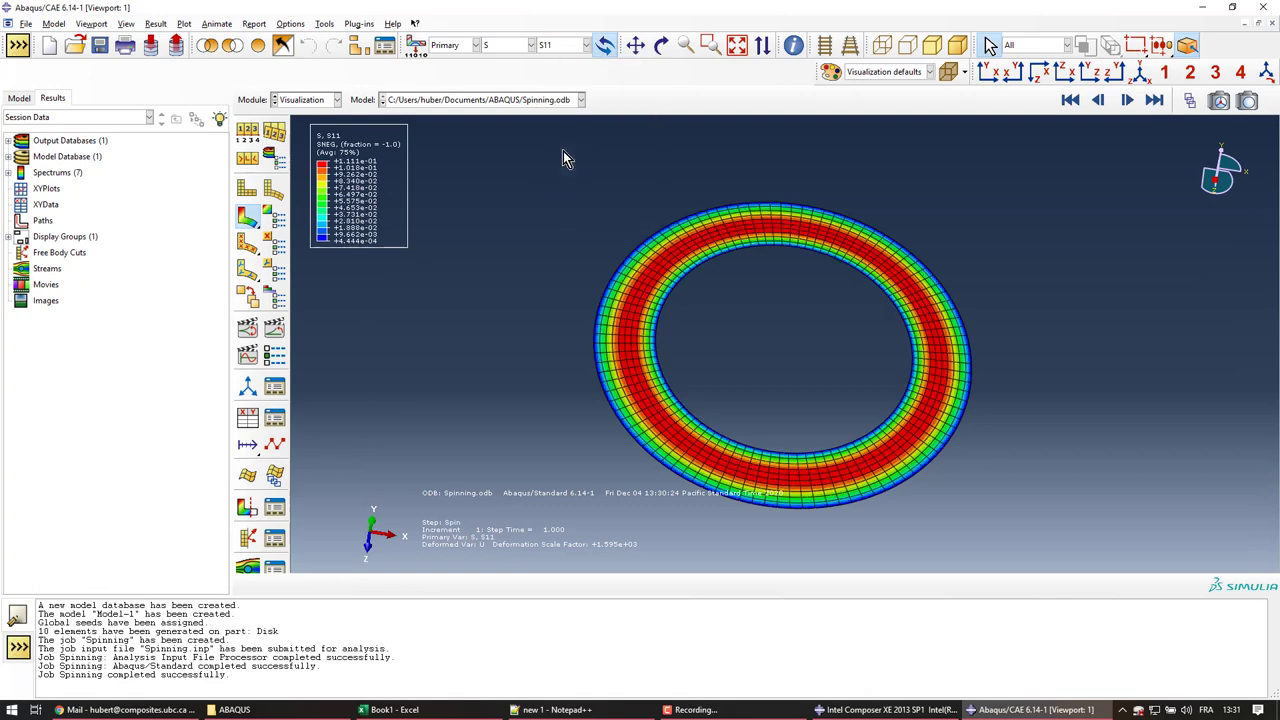
click(559, 46)
click(554, 229)
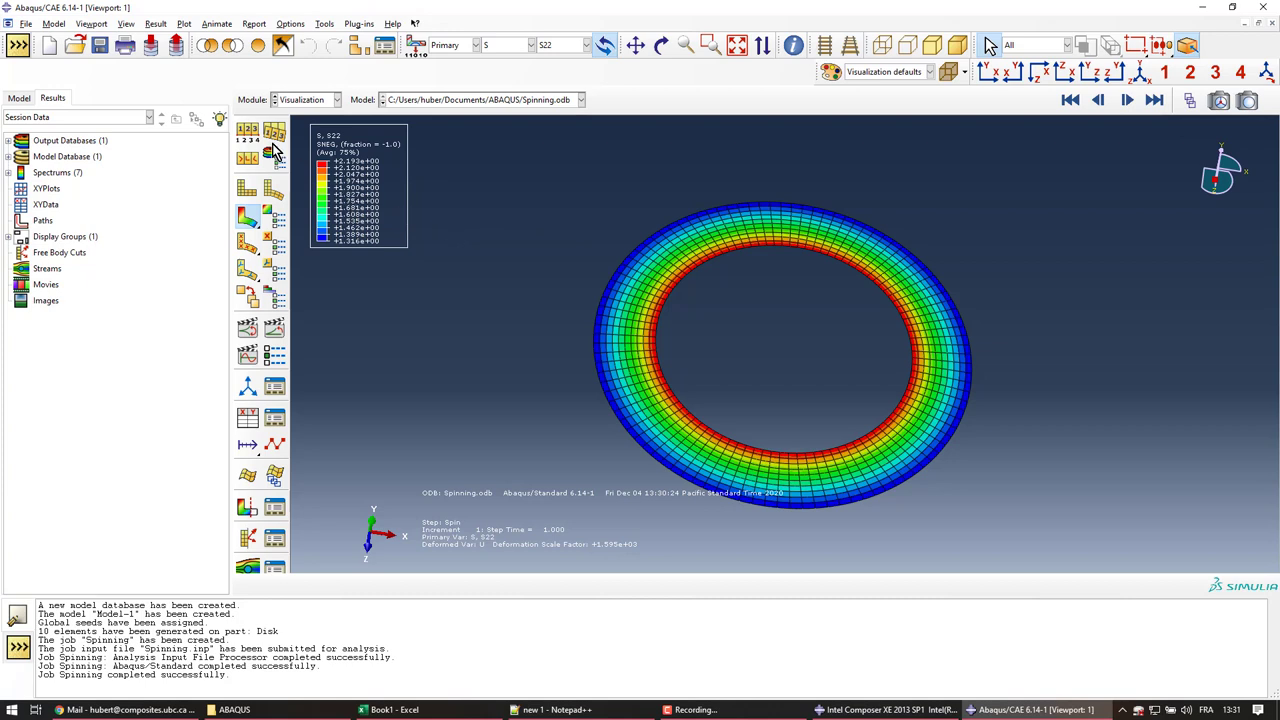
- Uncheck Sweep elements in ODB Display Options and apply to show the flat disk section
click(95, 25)
mouse_move(126, 24)
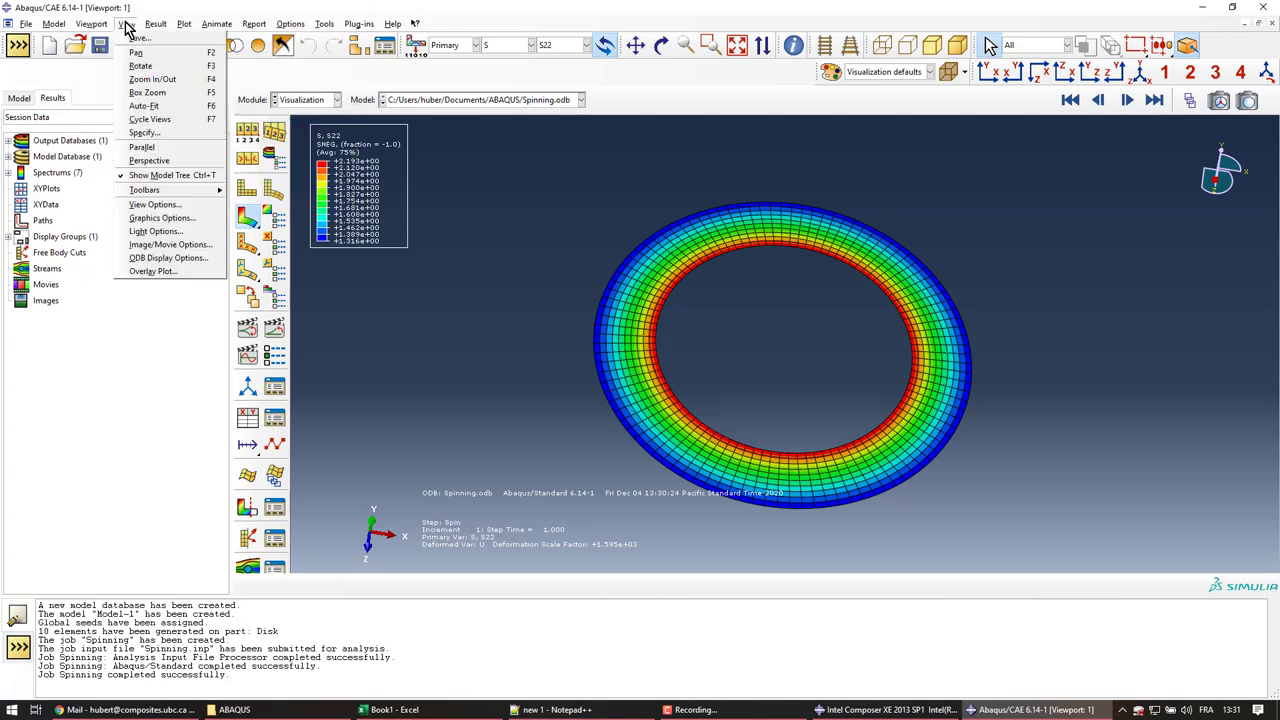
click(165, 260)
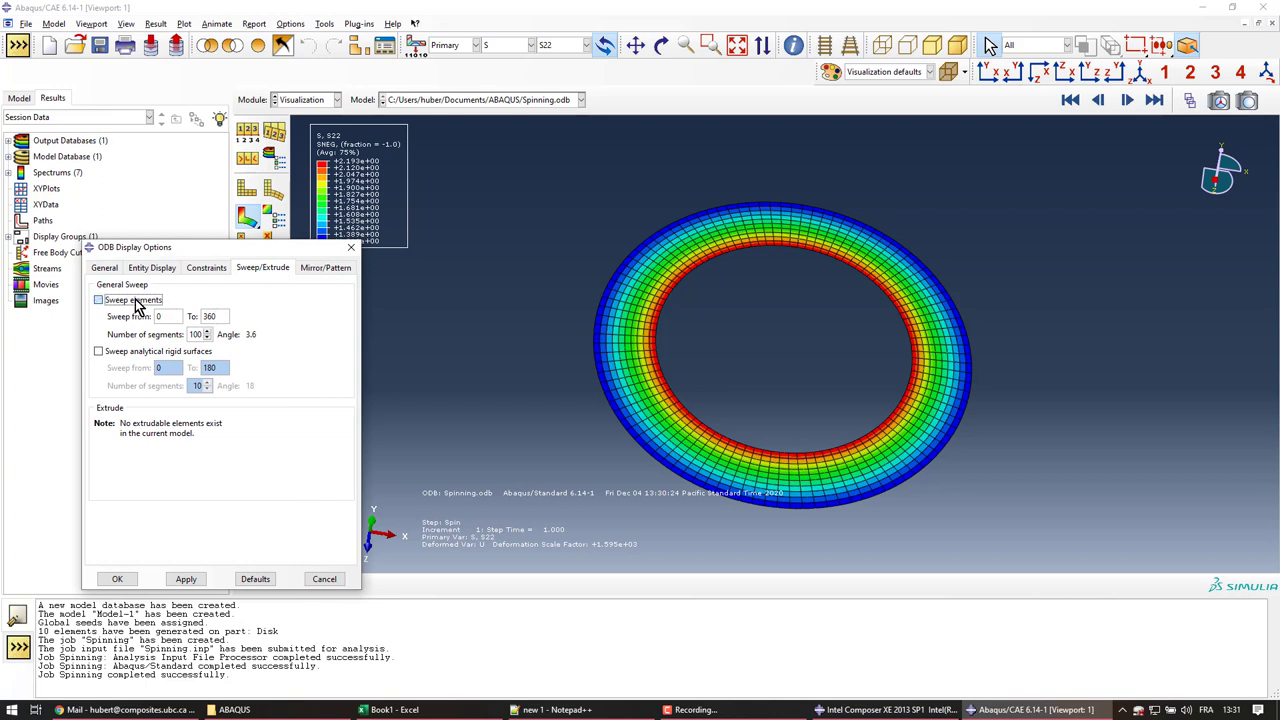
click(136, 300)
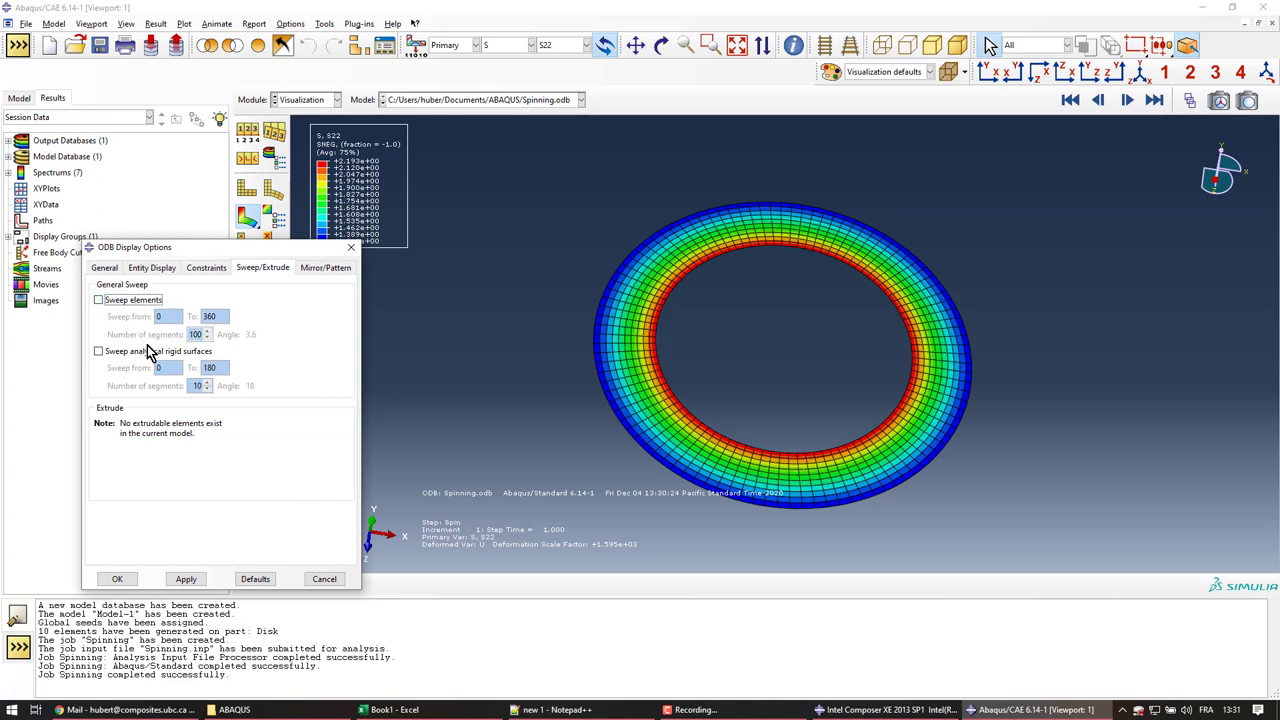
click(180, 581)
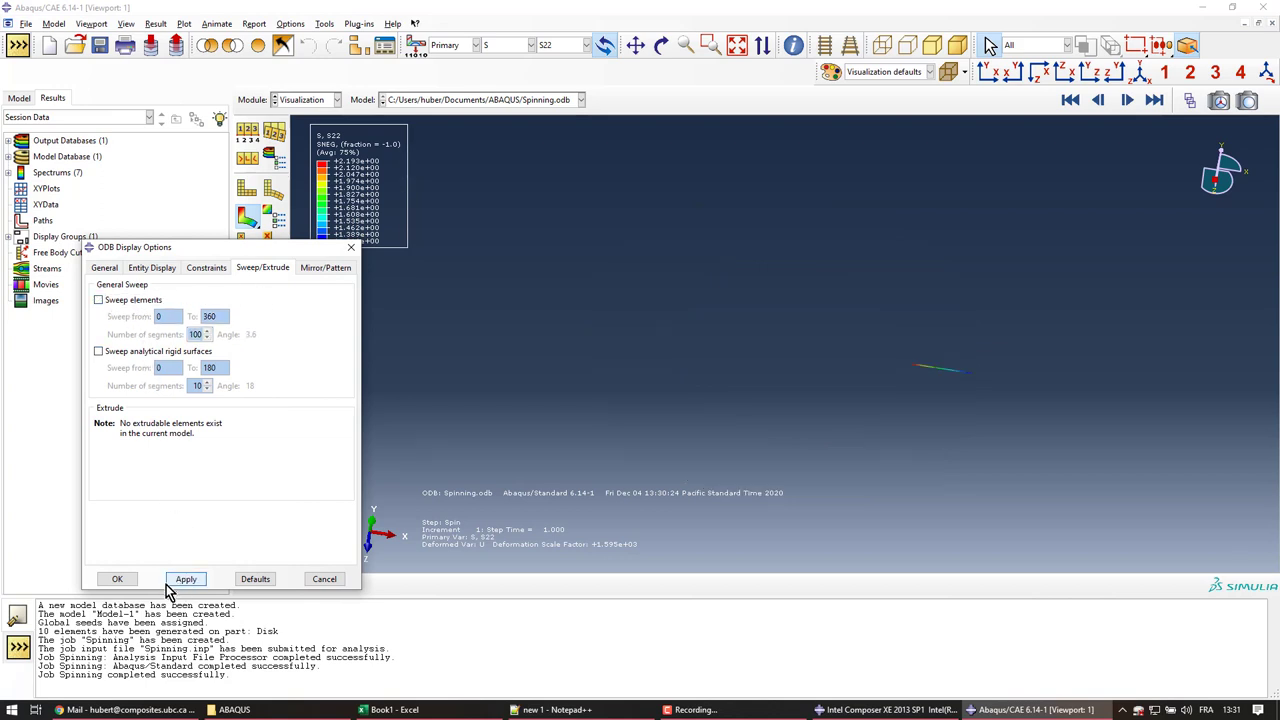
- Close the display options and start a new path of type Point list
click(116, 580)
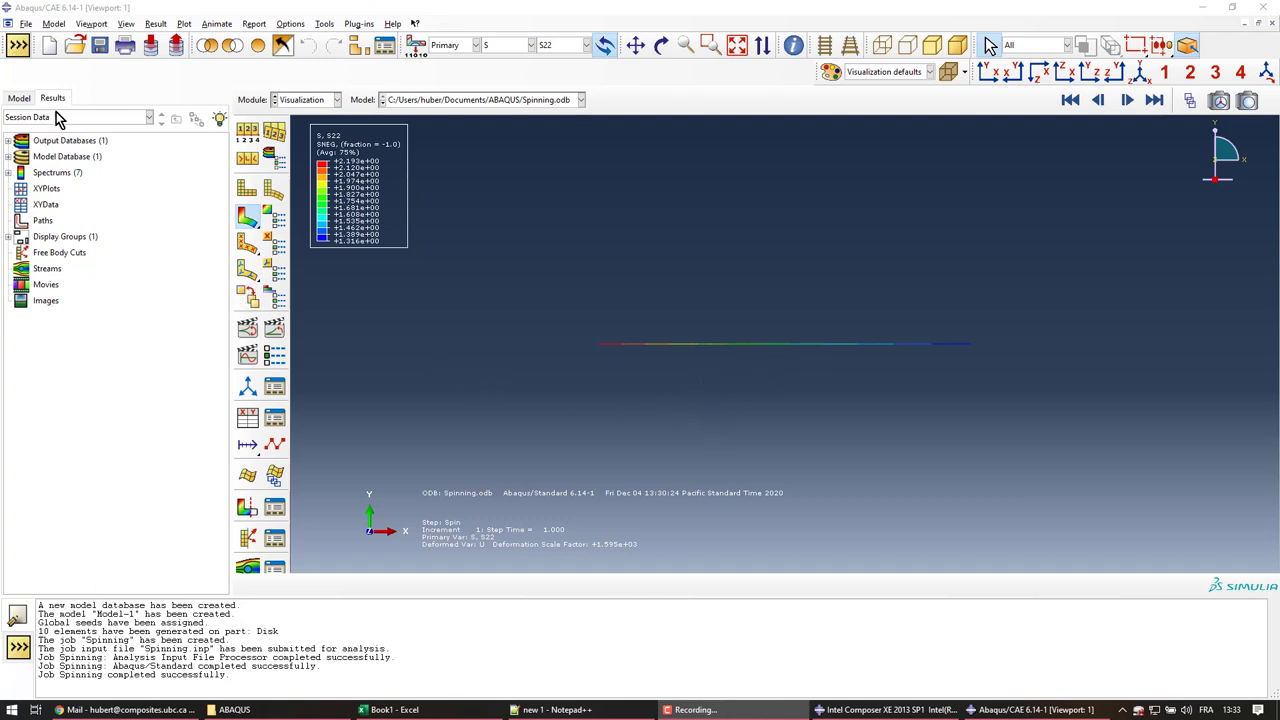
double_click(44, 222)
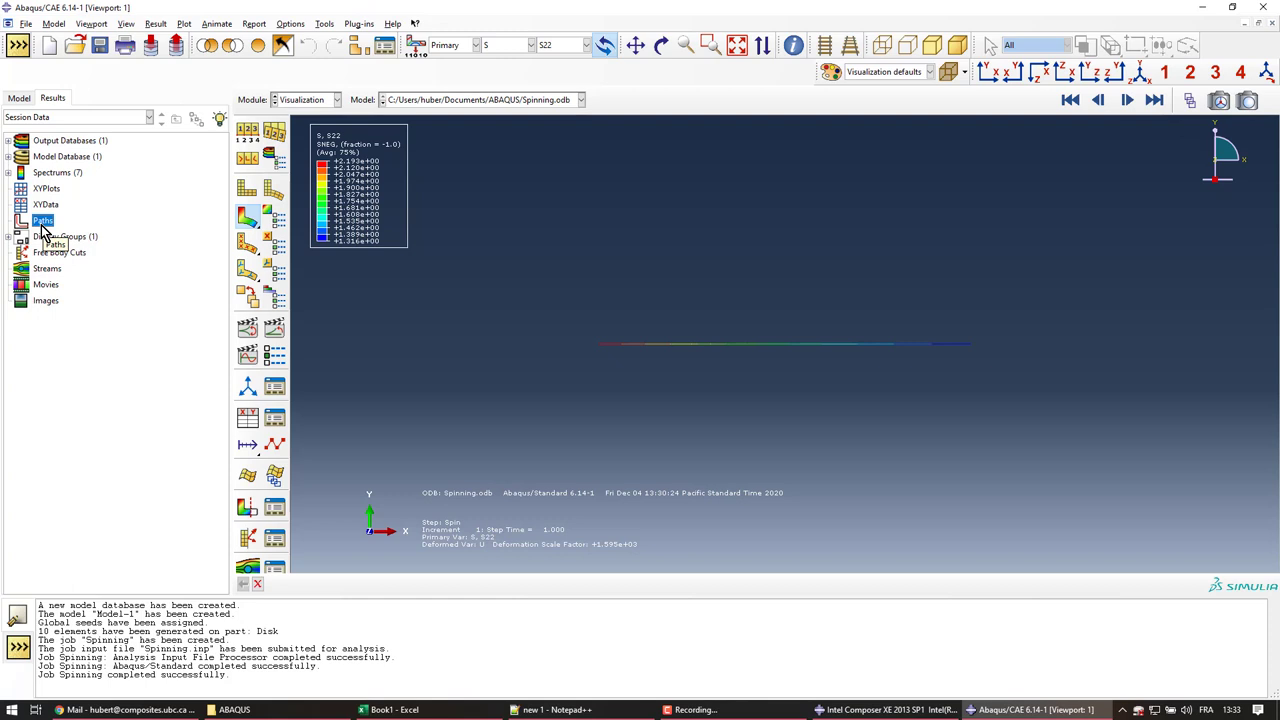
double_click(42, 226)
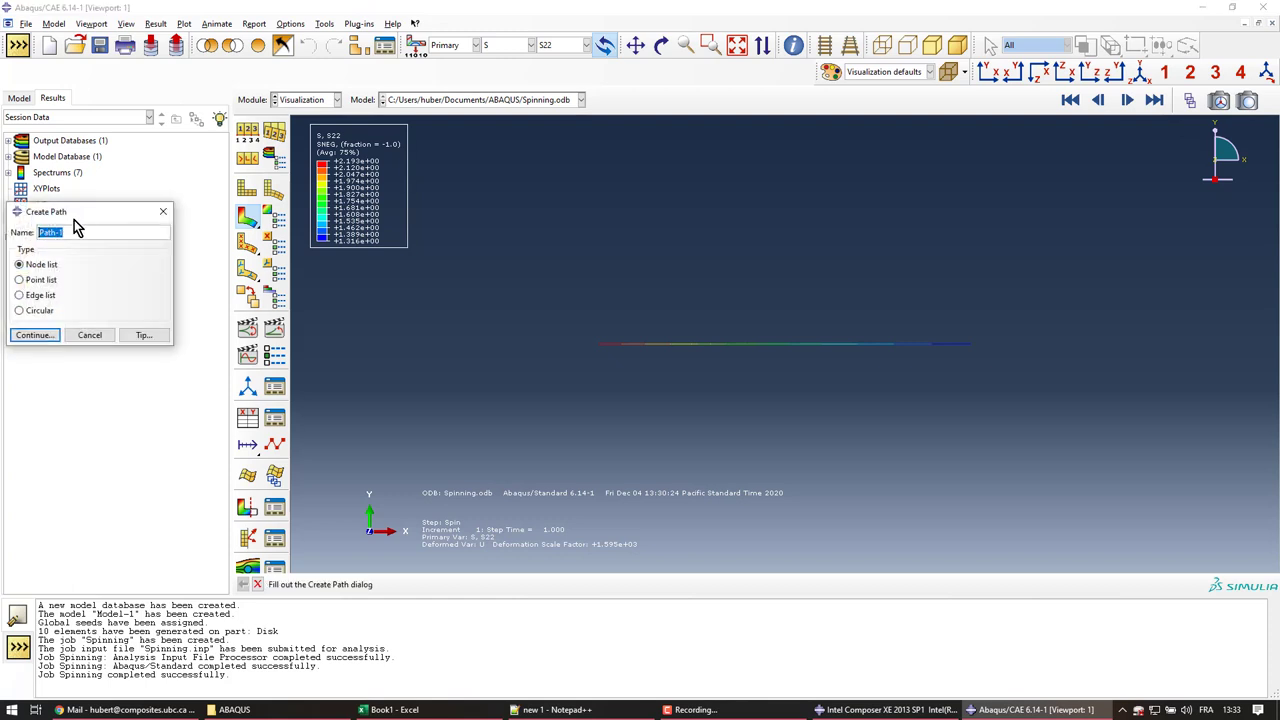
drag(76, 220, 131, 238)
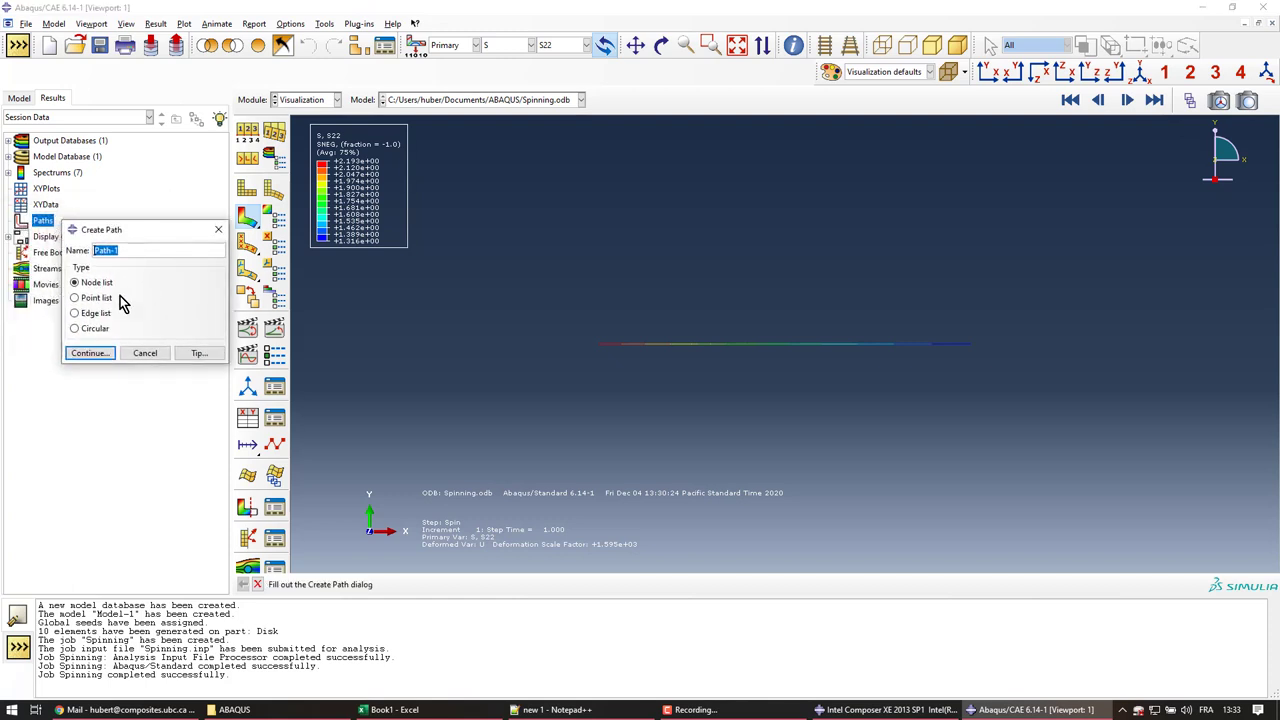
click(76, 298)
click(138, 250)
click(88, 353)
- Enter the points 20,0,0 and 30,0,0 and create the radial path named Path
drag(472, 360, 412, 370)
click(296, 484)
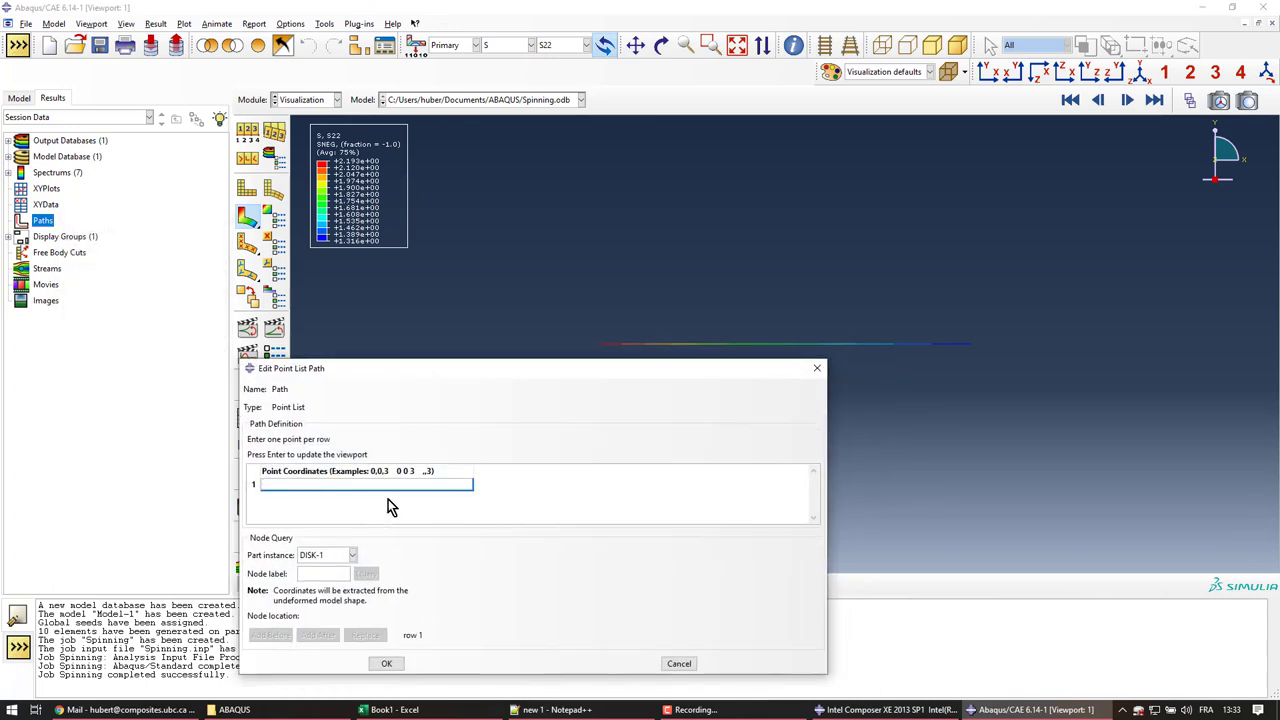
text(20,0,0)
key(Return)
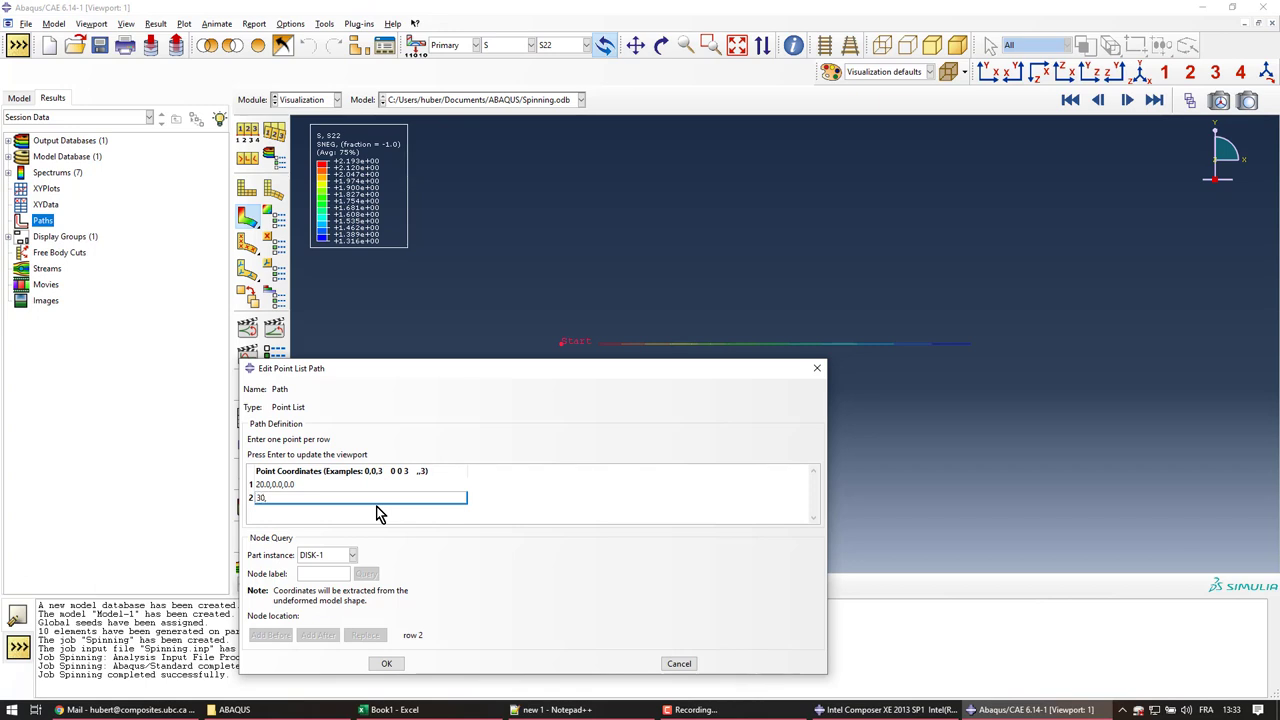
text(30,0,0)
key(Return)
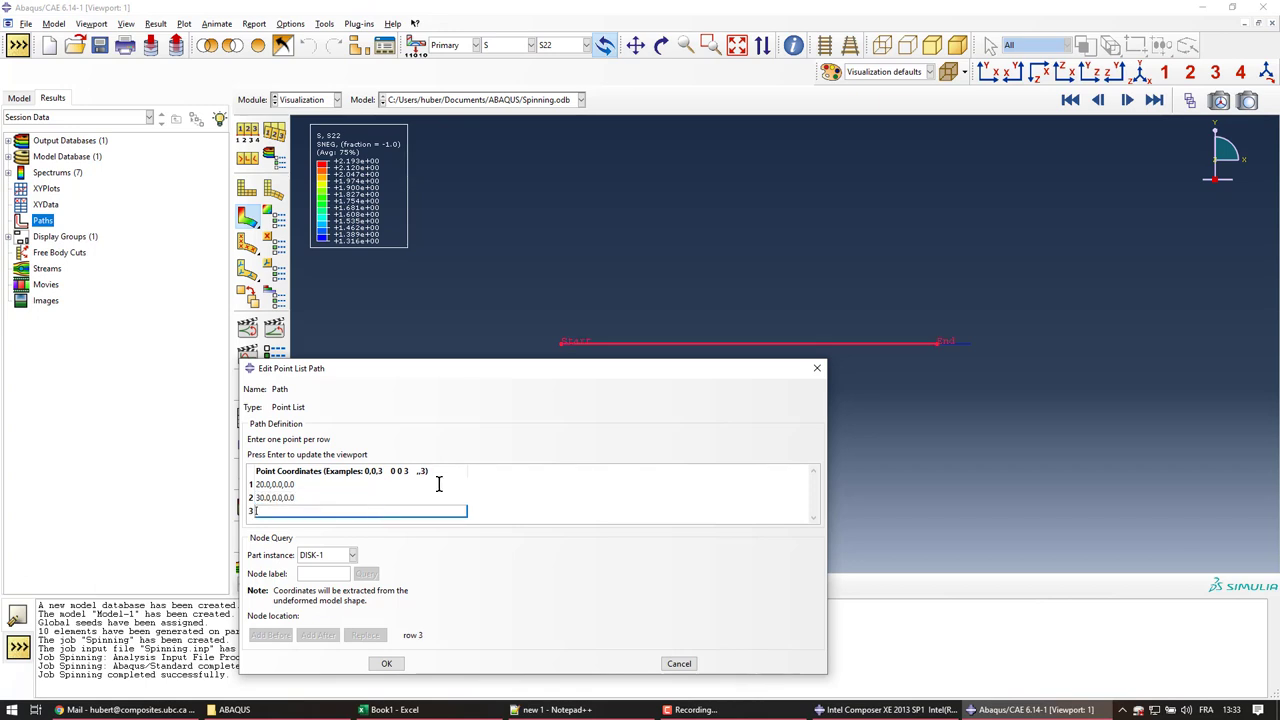
drag(687, 374, 512, 405)
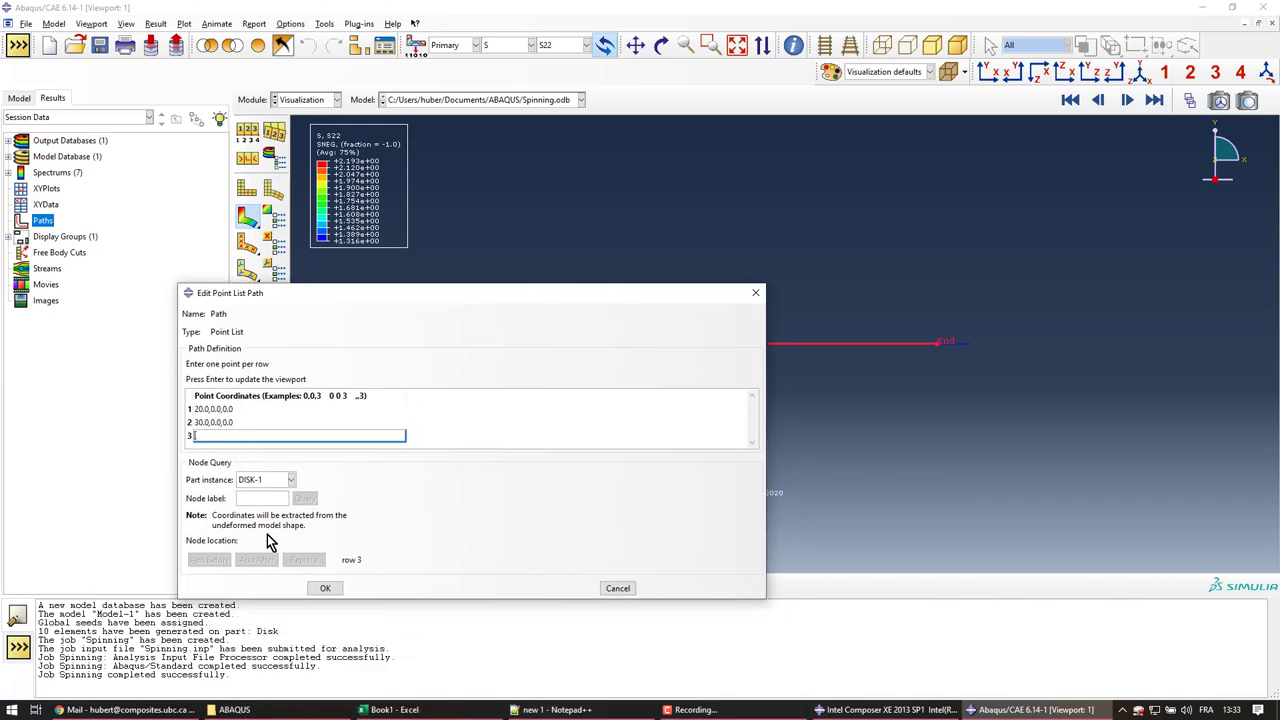
click(325, 588)
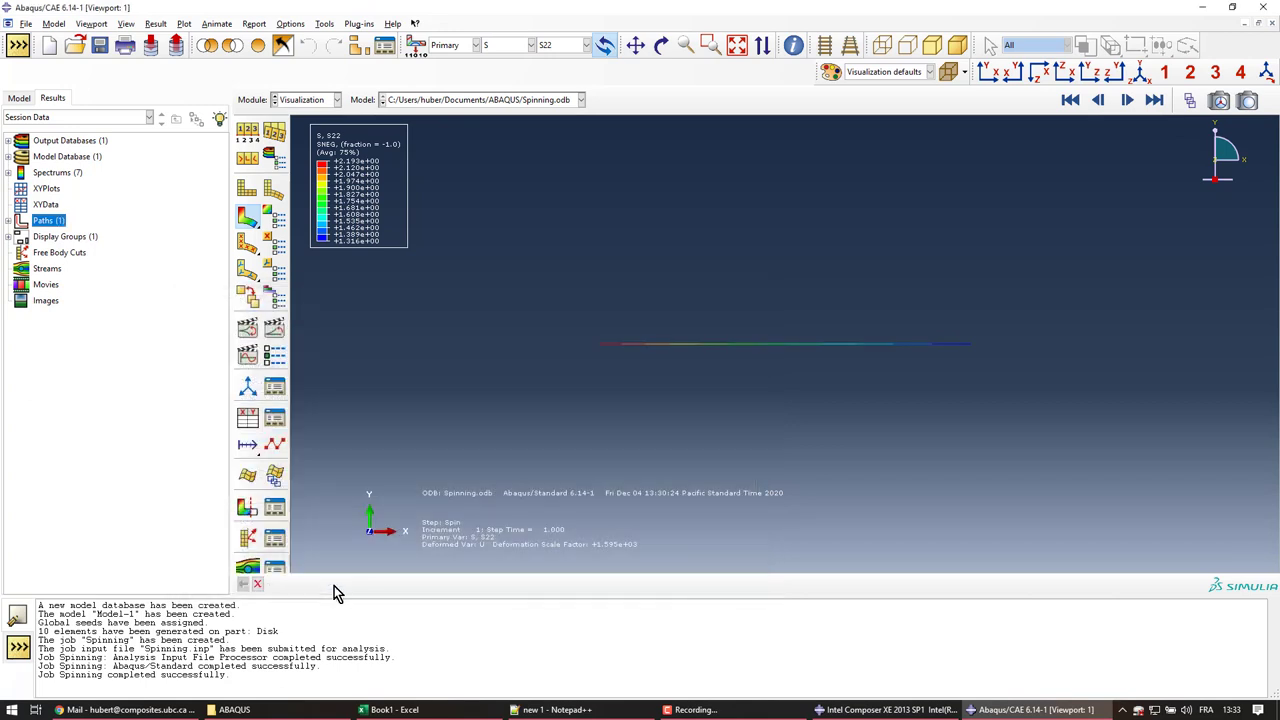
- Set up XY data extraction from Path, including element intersections along it
click(245, 210)
click(245, 425)
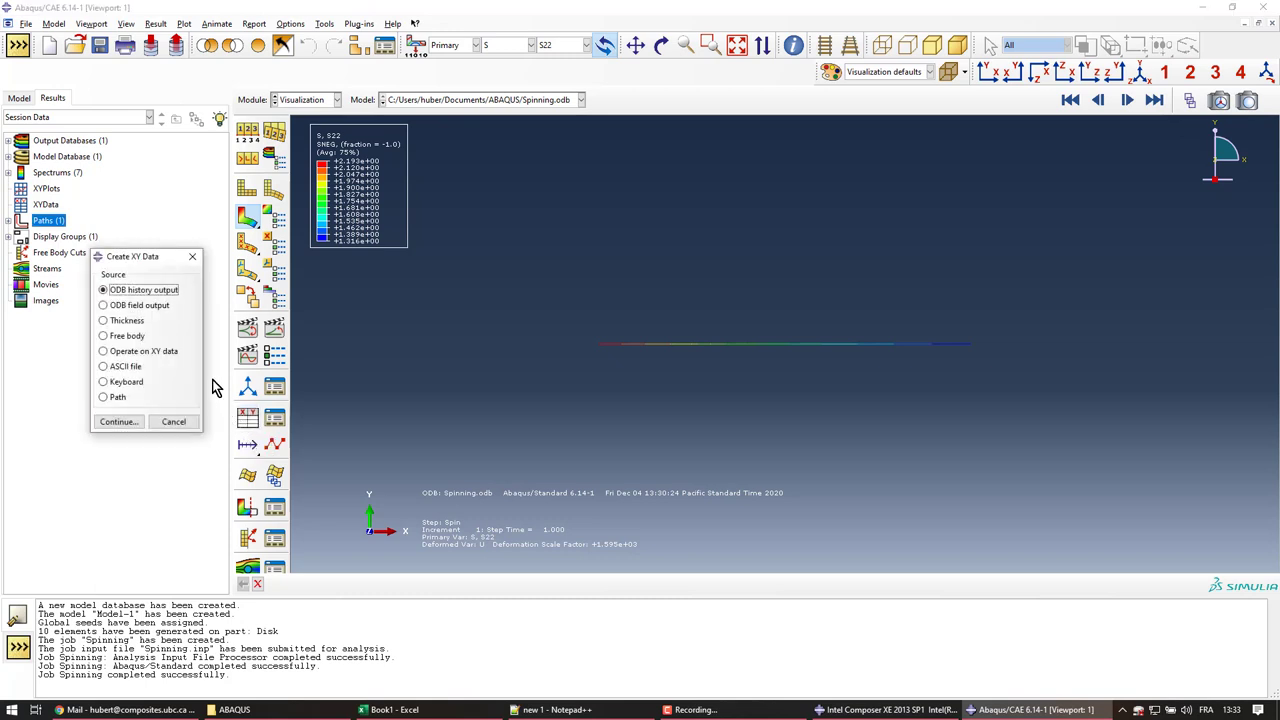
click(118, 397)
click(120, 422)
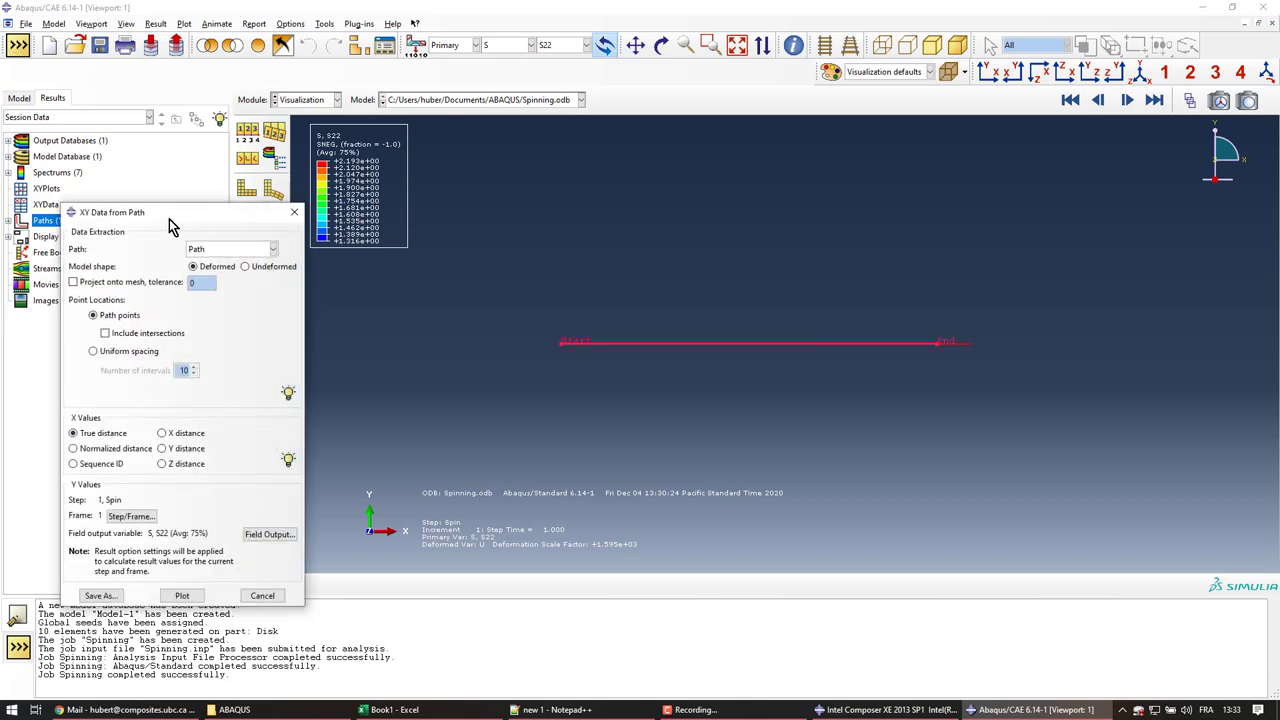
drag(169, 220, 182, 186)
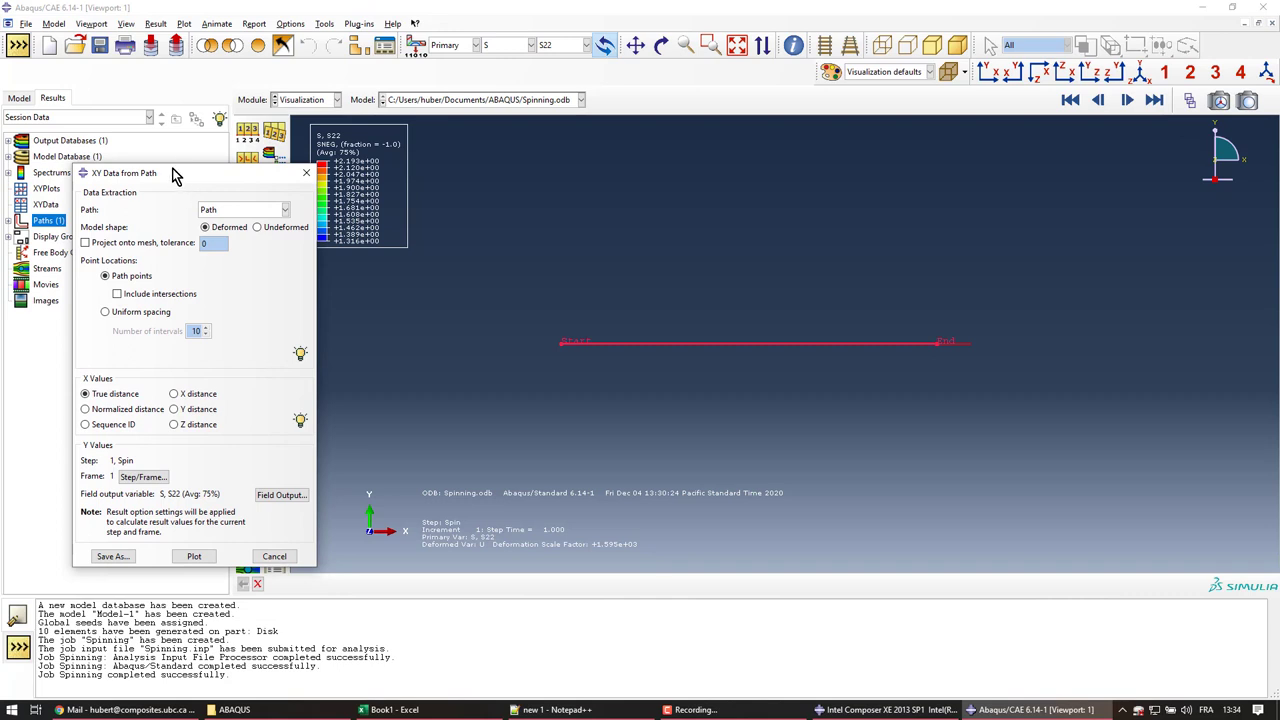
click(247, 214)
click(232, 225)
click(118, 293)
- Plot S11 along the path and save the curve as XY data S11
click(276, 498)
click(955, 428)
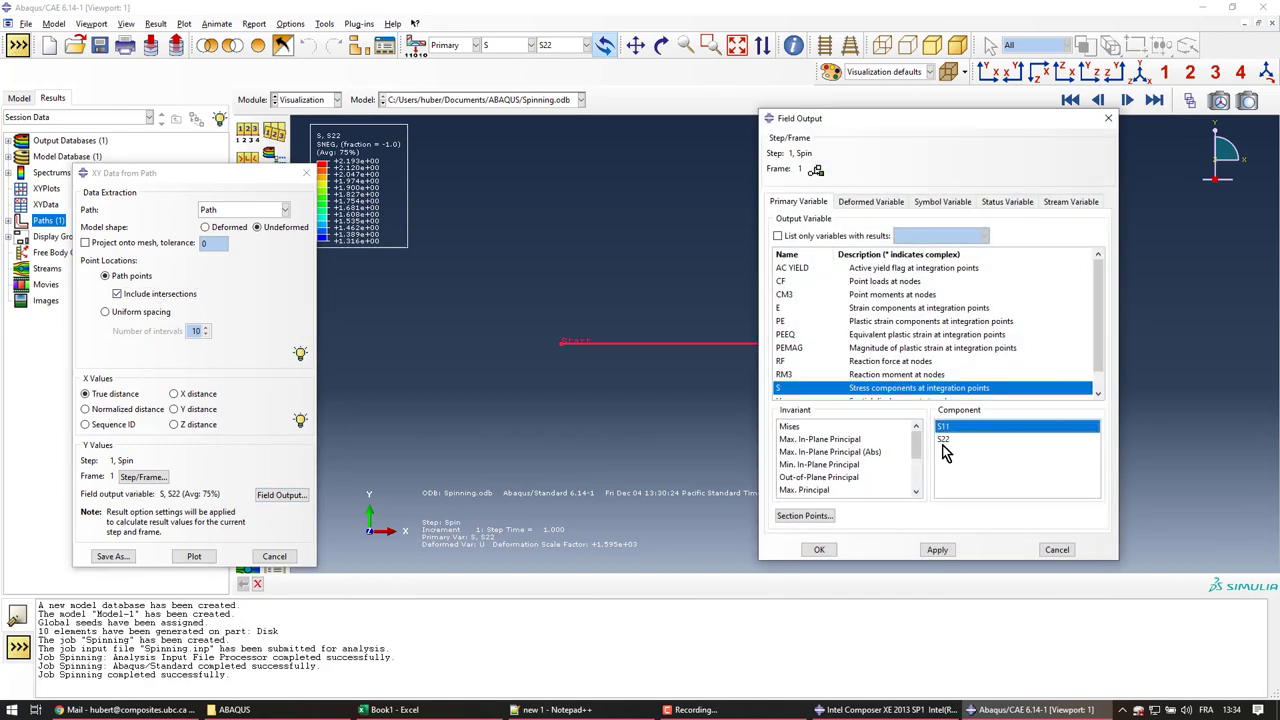
click(937, 551)
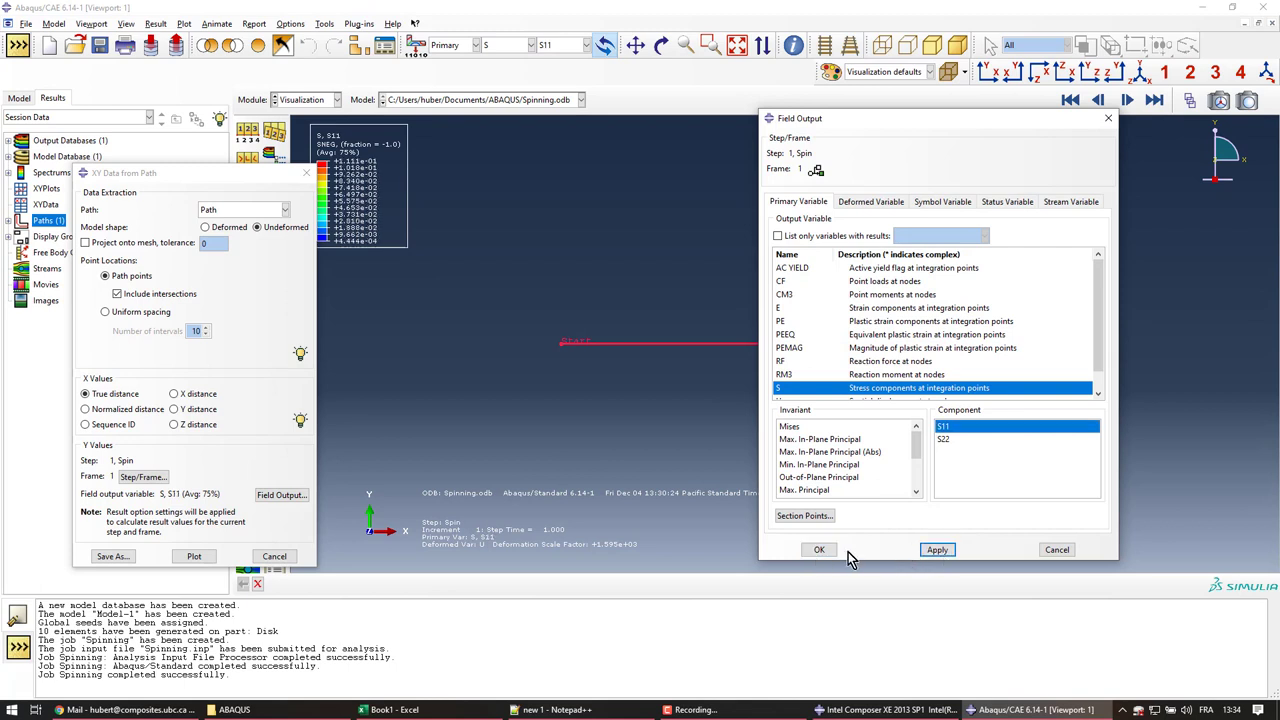
click(822, 550)
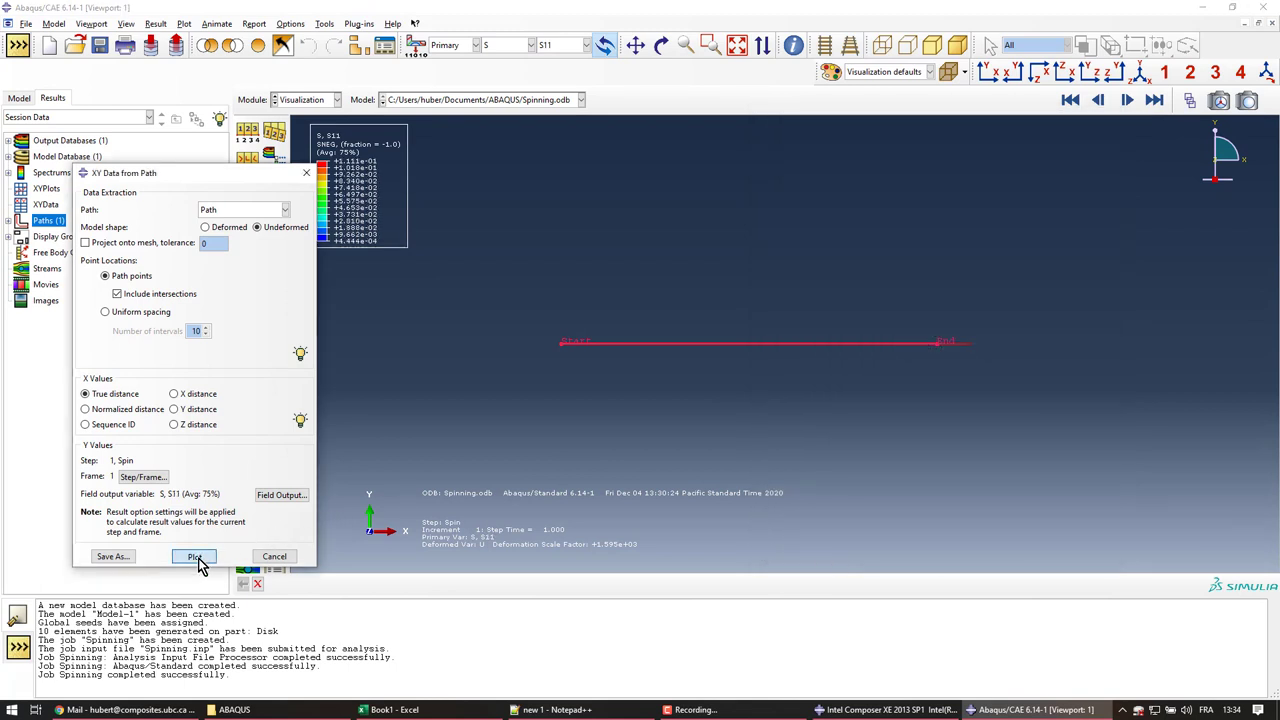
click(195, 558)
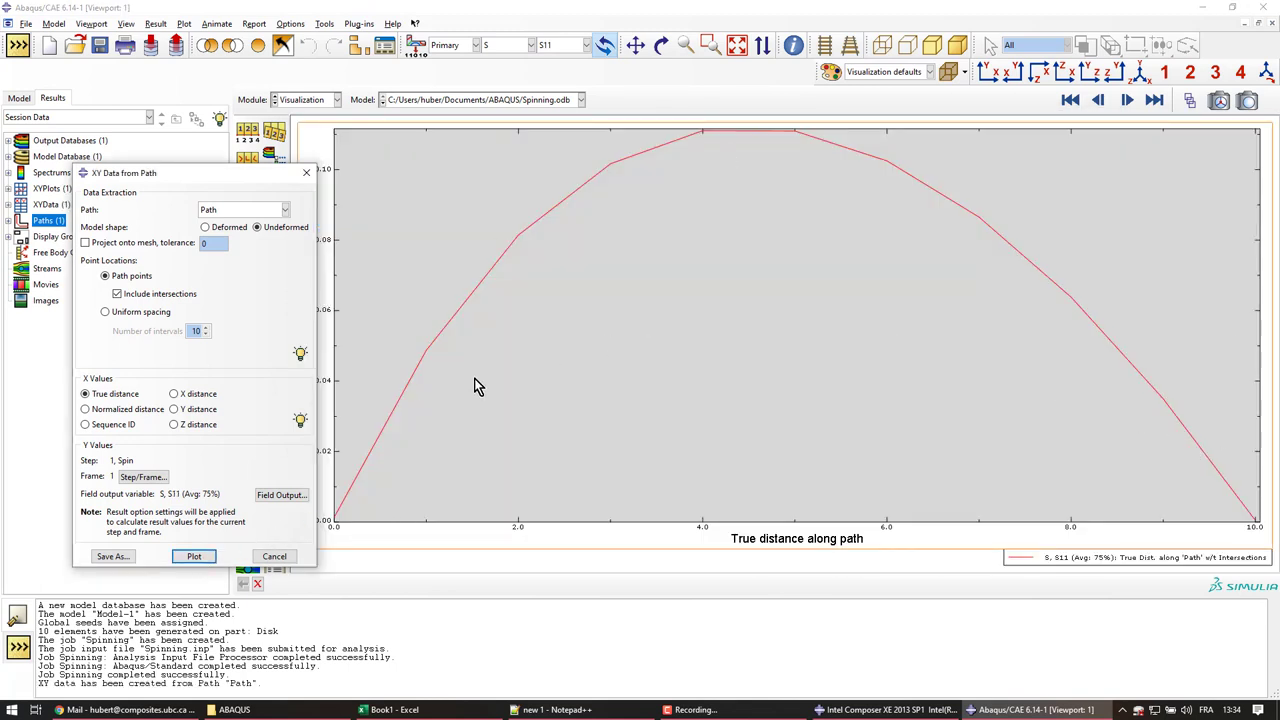
click(112, 556)
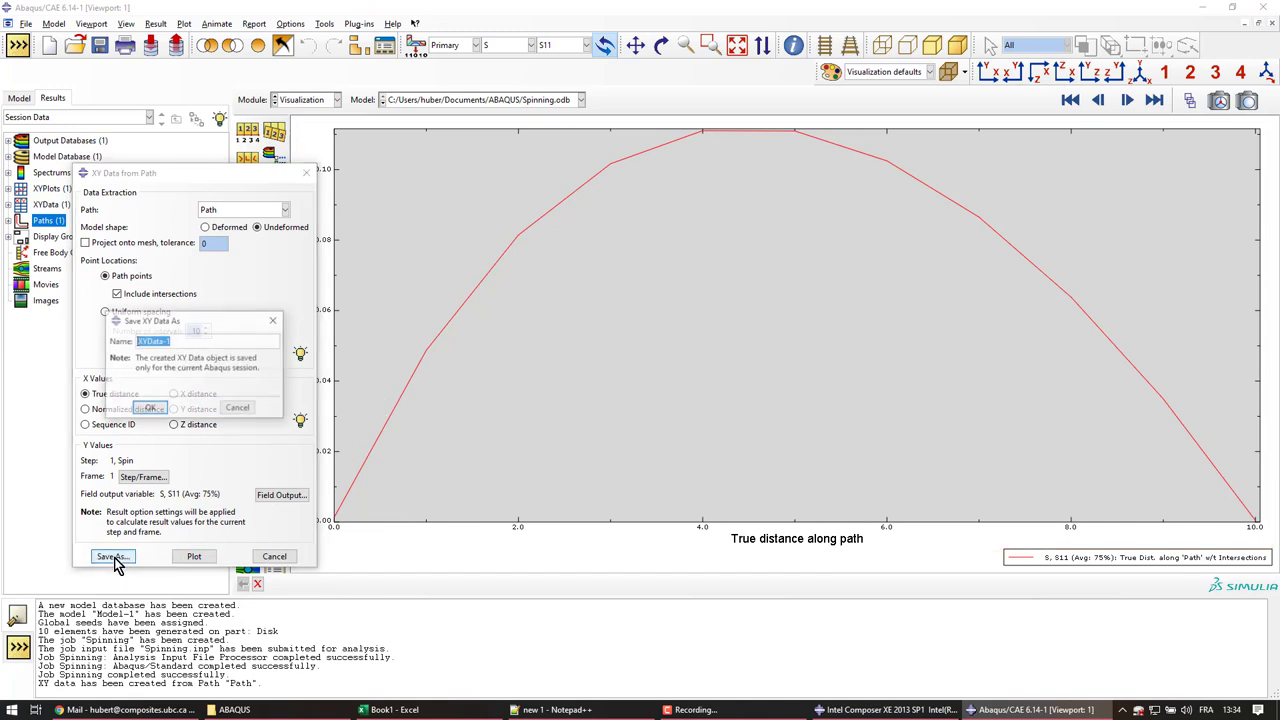
text(S)
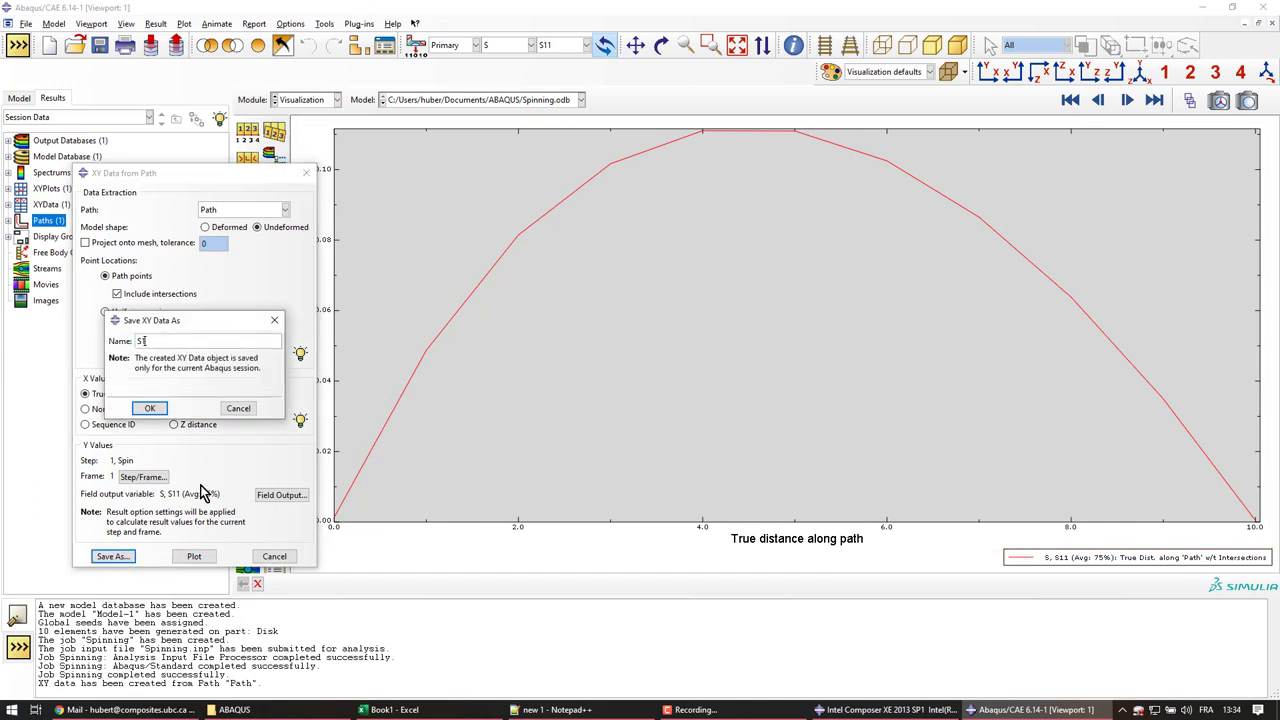
text(11)
click(149, 408)
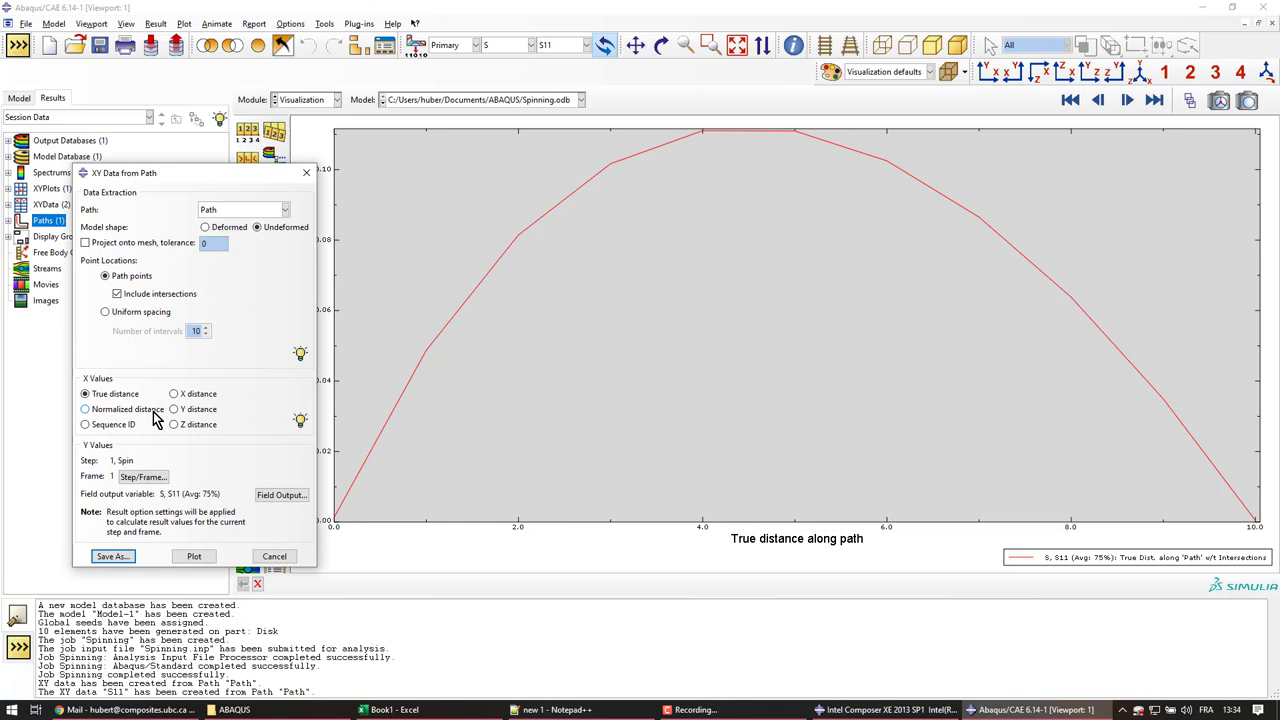
click(9, 206)
- Plot S22 along the path, save it as XY data S22, and close the dialog
drag(168, 177, 250, 180)
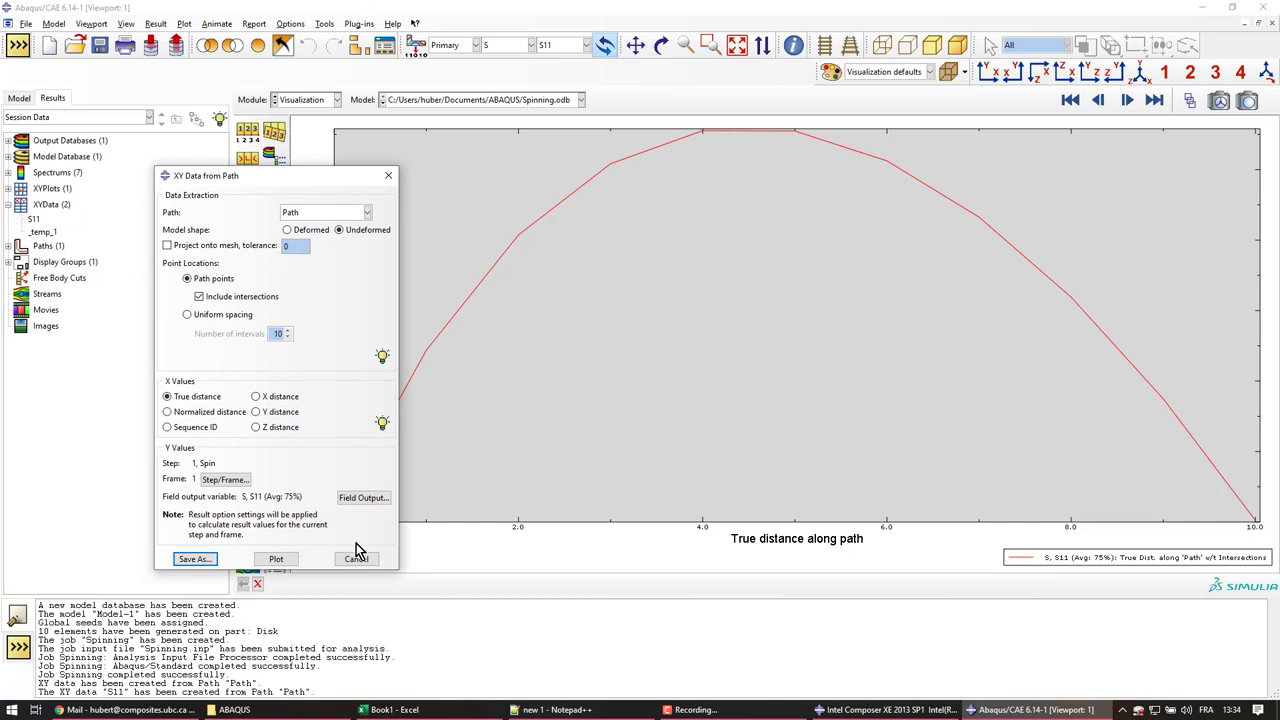
click(365, 499)
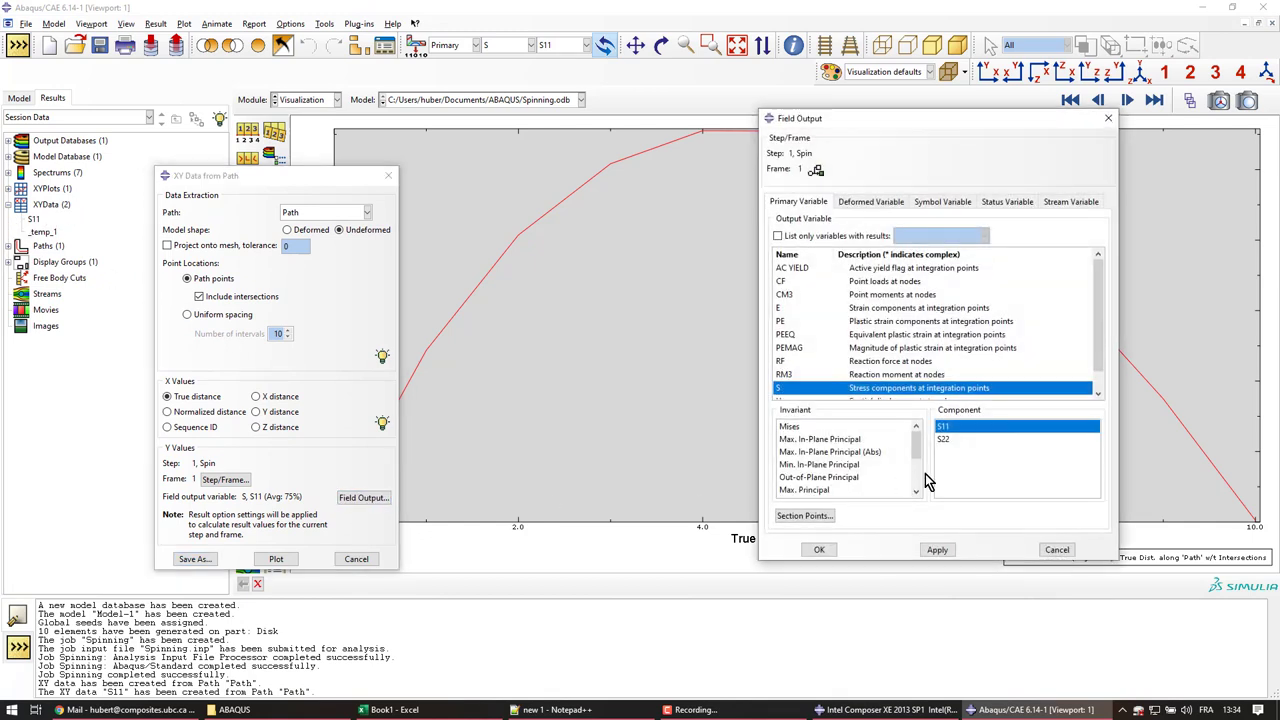
click(953, 447)
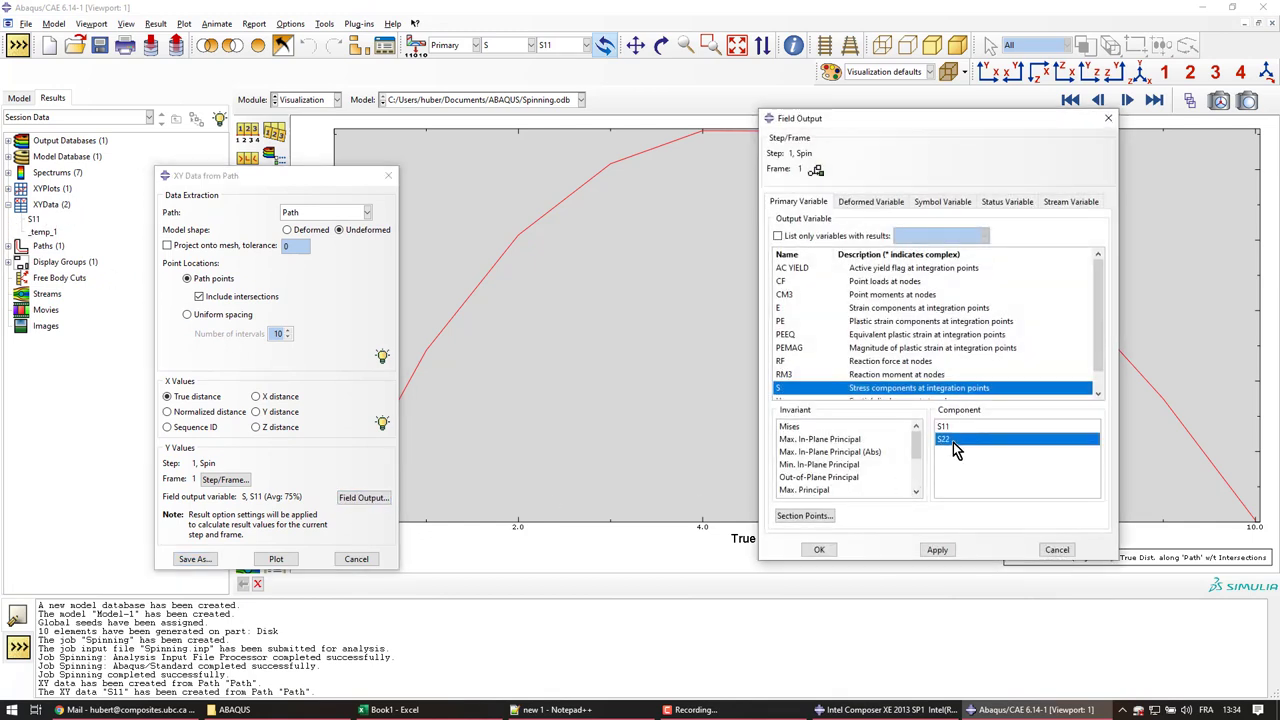
click(938, 551)
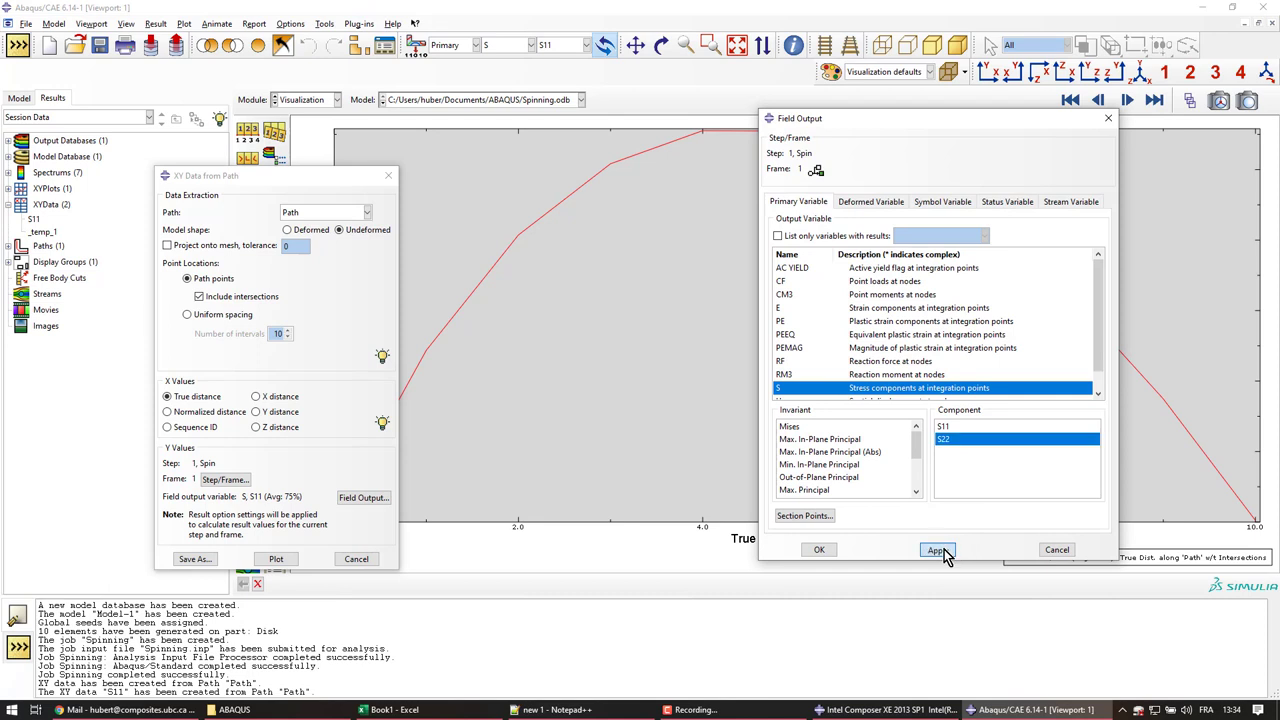
click(819, 550)
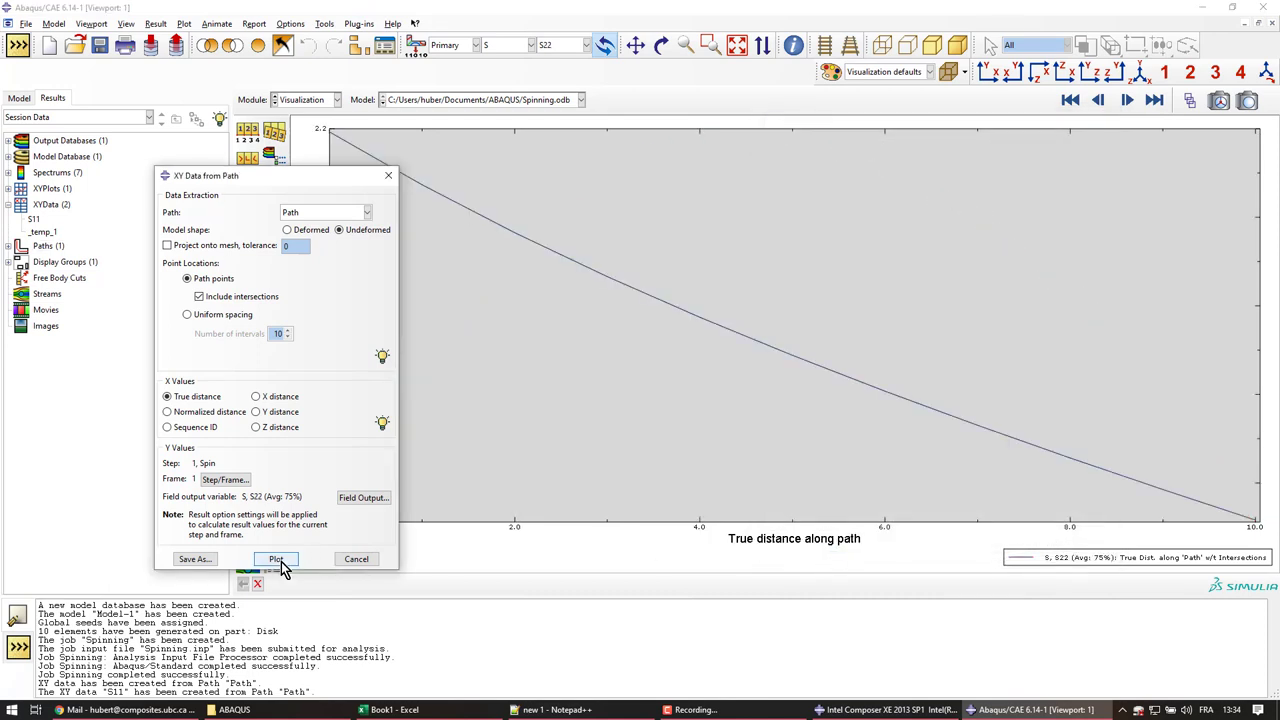
click(276, 559)
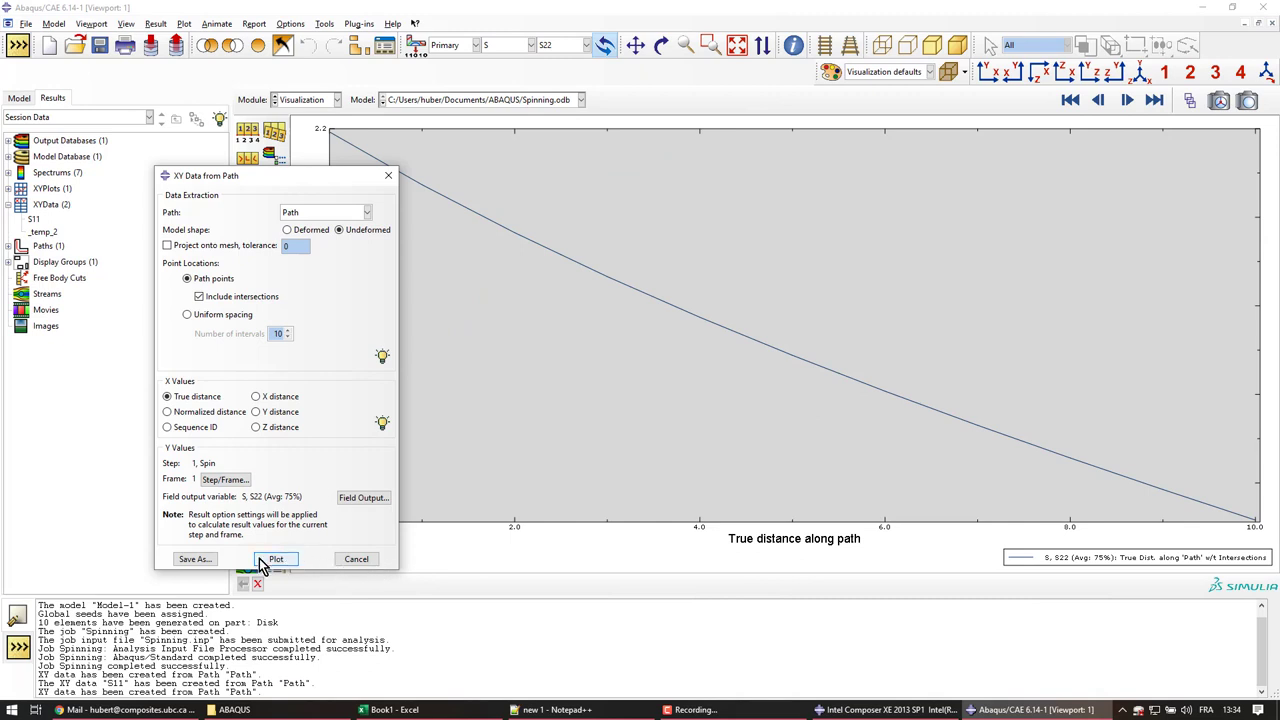
click(192, 559)
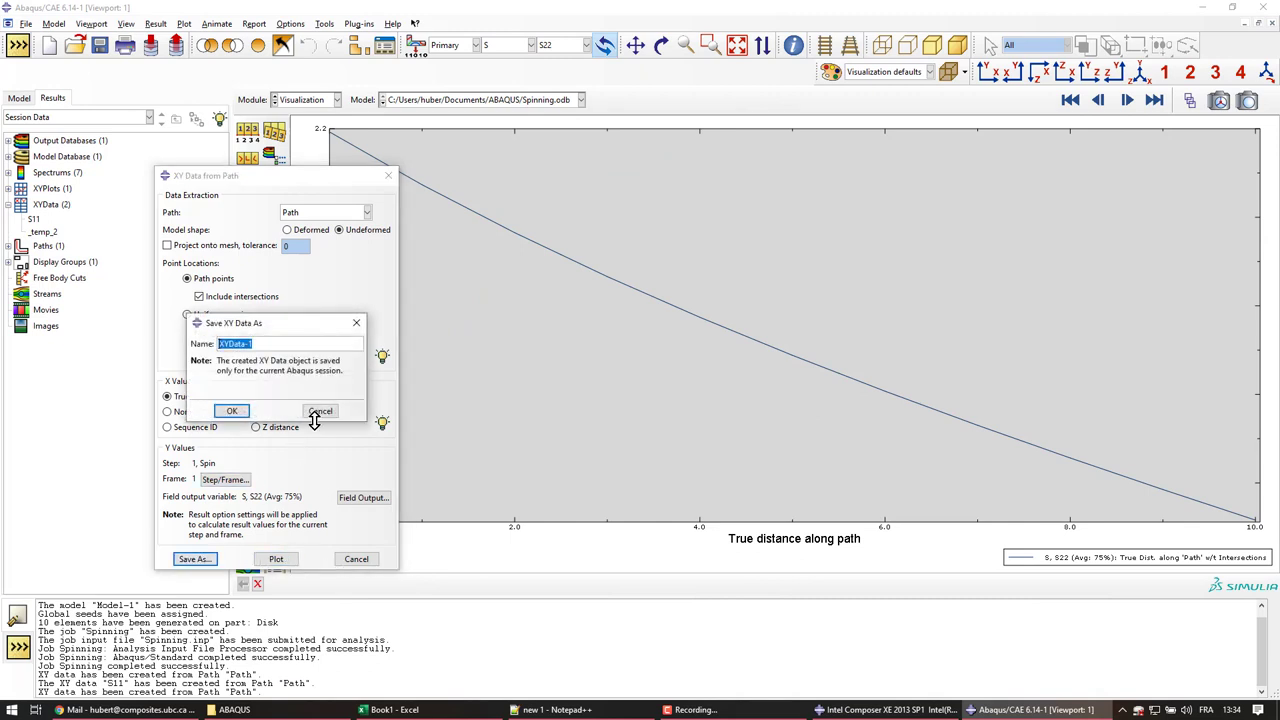
text(S22)
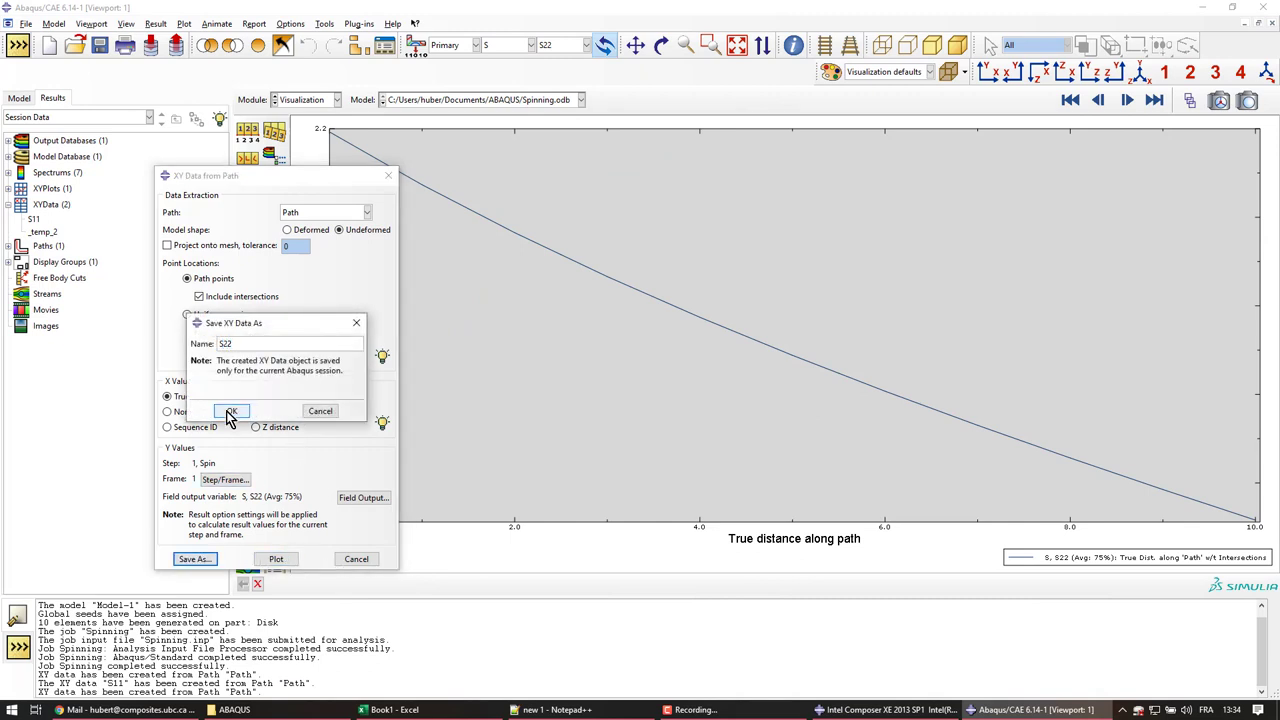
click(231, 411)
click(358, 561)
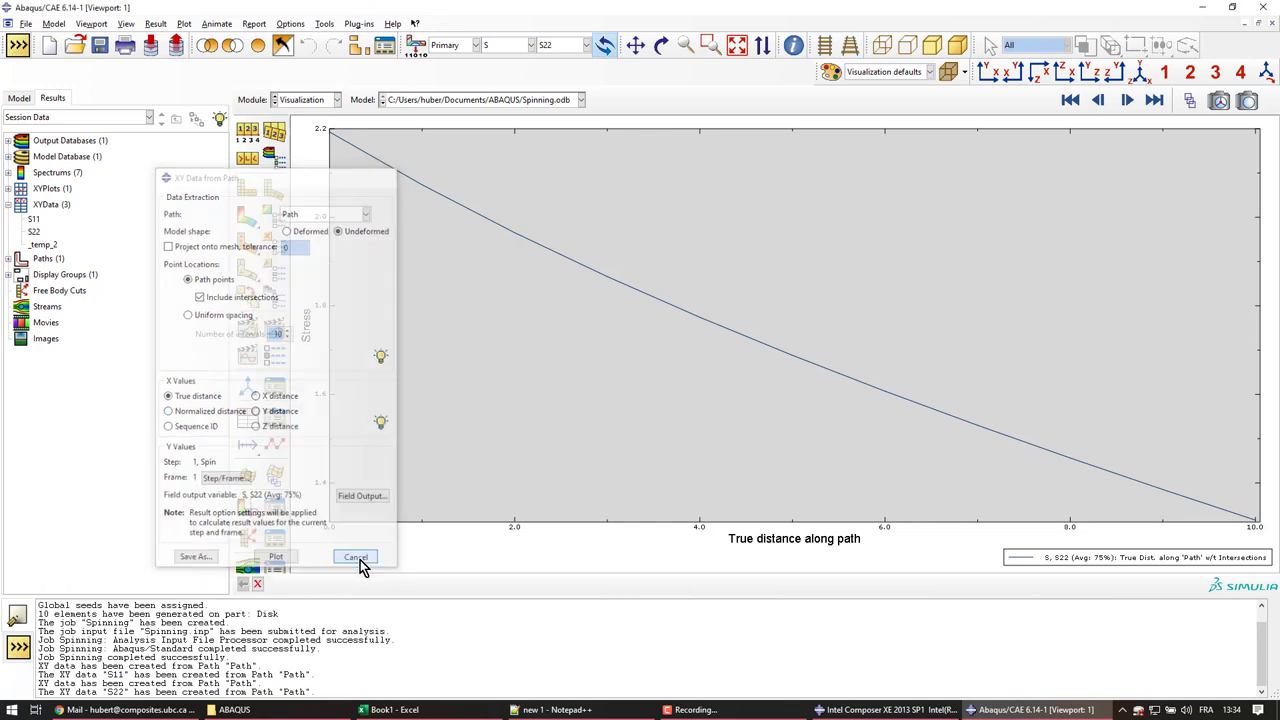
- Plot the selected S11 and S22 XYData entries together on one graph
right_click(33, 237)
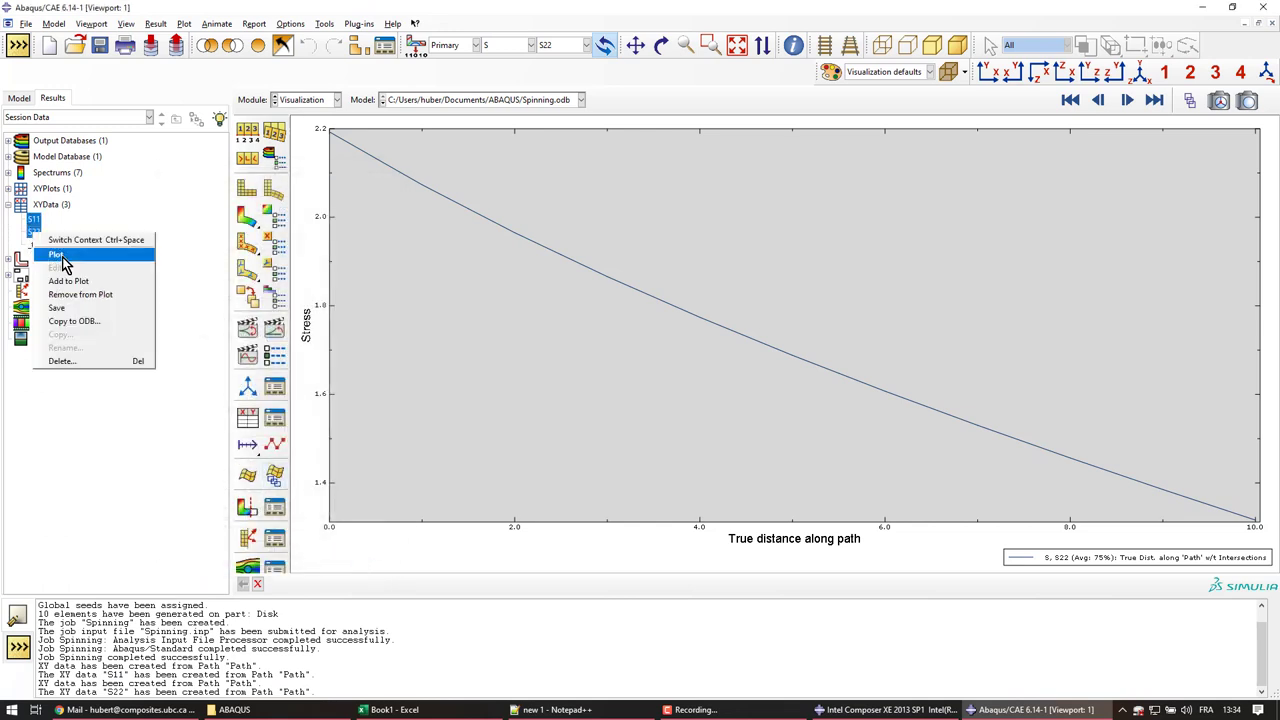
click(57, 255)
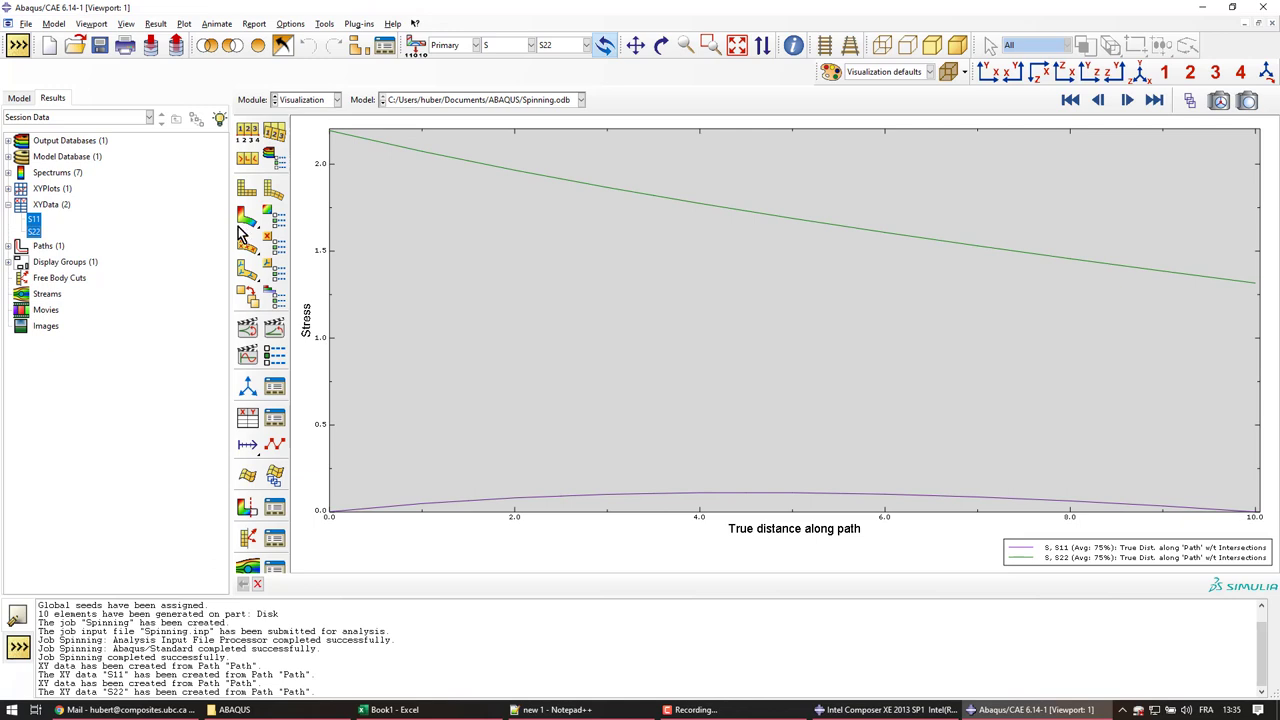
- Open the XY report dialog and select S11 and S22 for the report
click(258, 26)
click(256, 37)
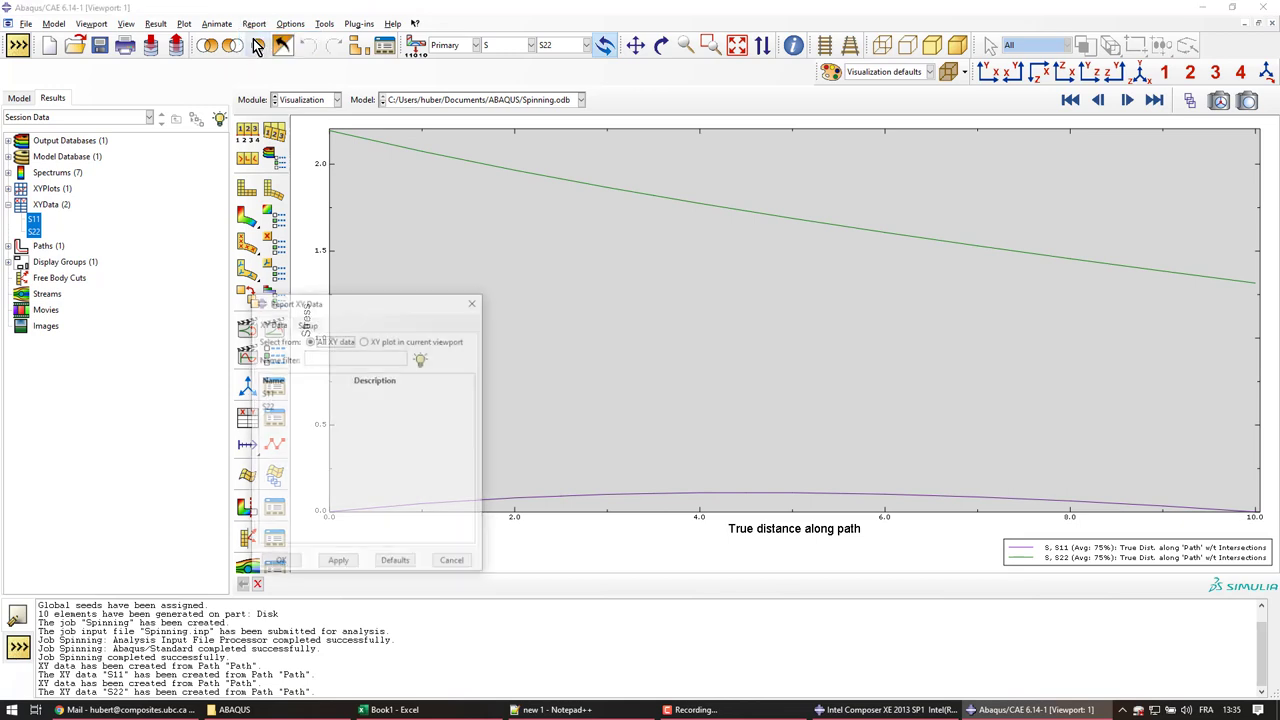
click(268, 394)
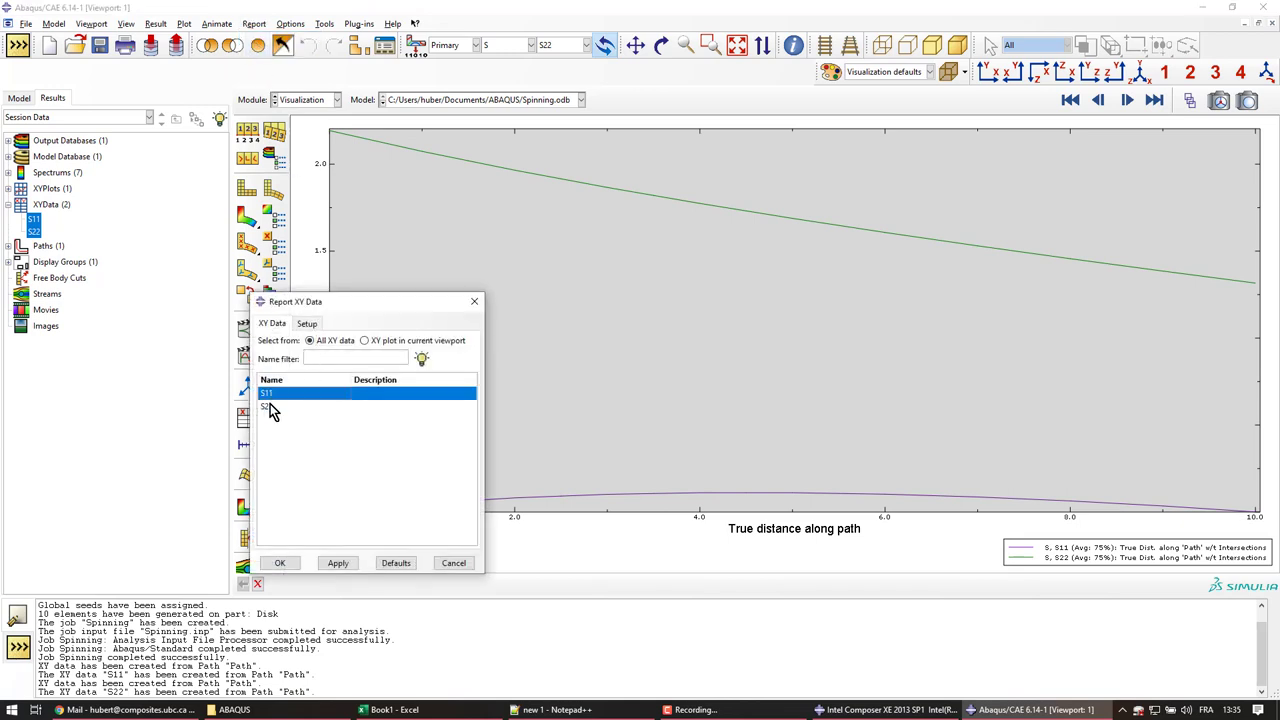
shift+click(270, 410)
click(307, 324)
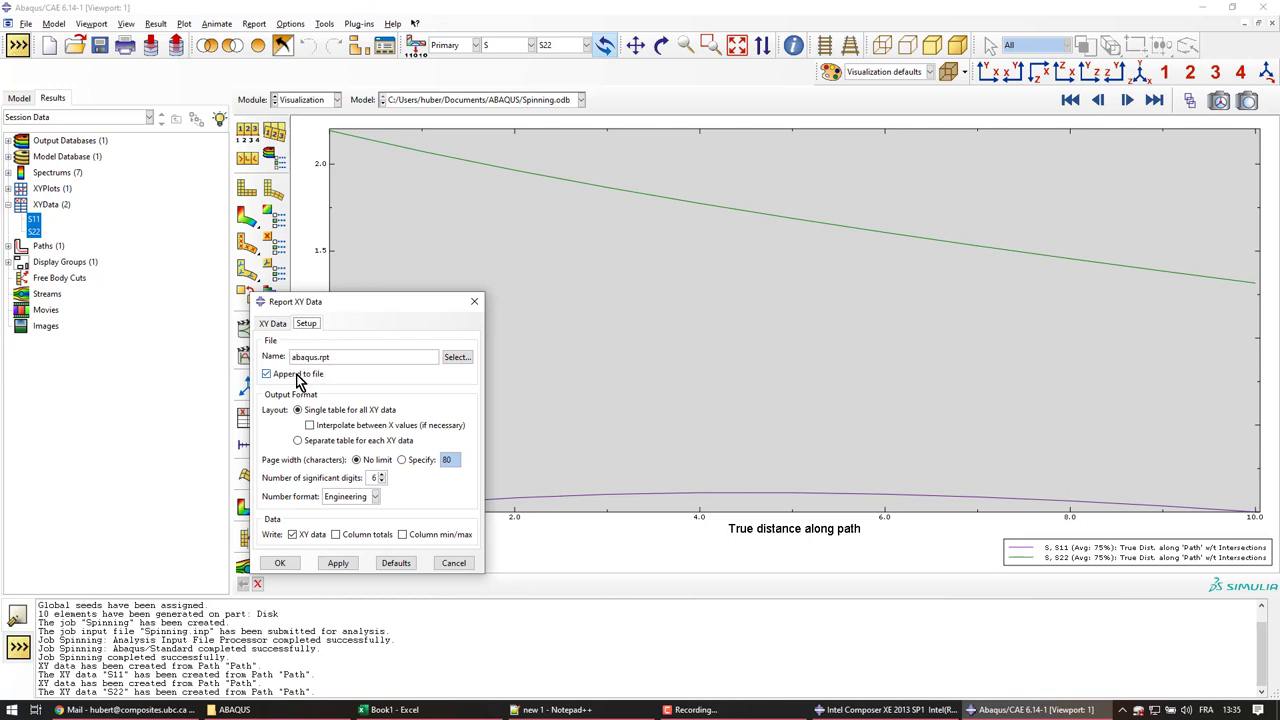
- Turn off Append to file and write the report to abaqus.rpt, overwriting the existing file
click(298, 374)
click(337, 358)
click(278, 326)
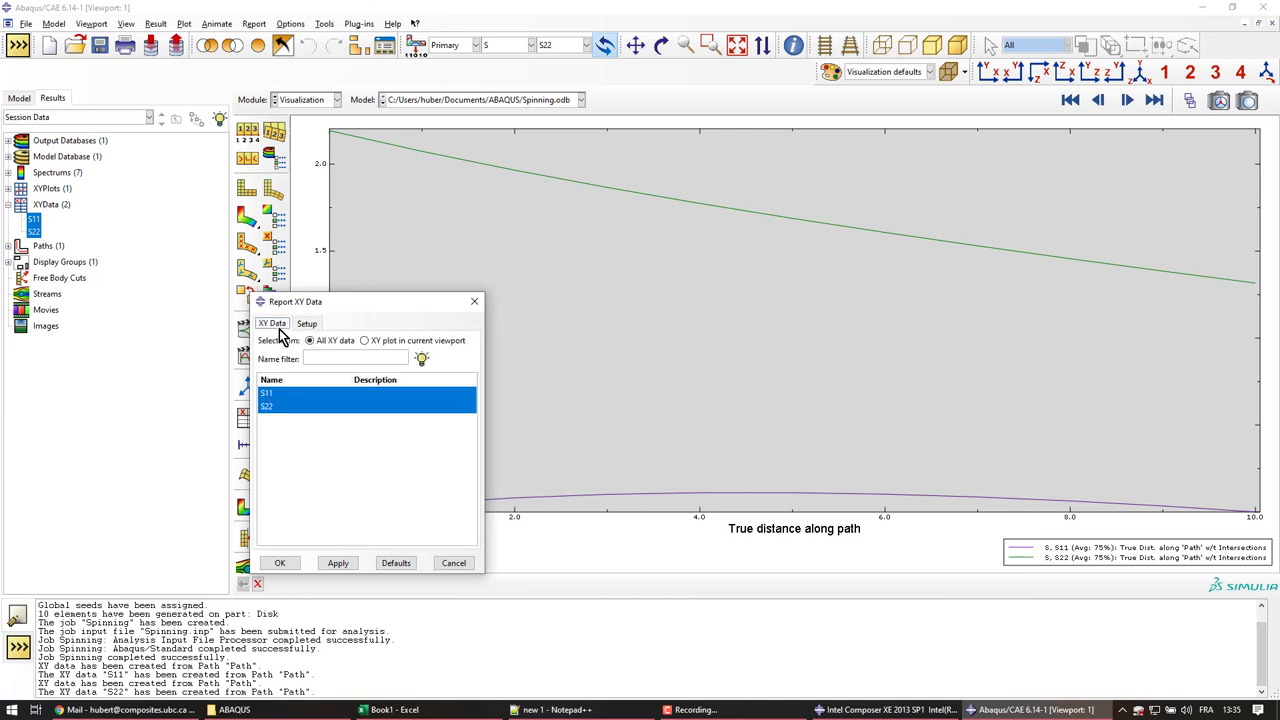
click(302, 326)
click(338, 563)
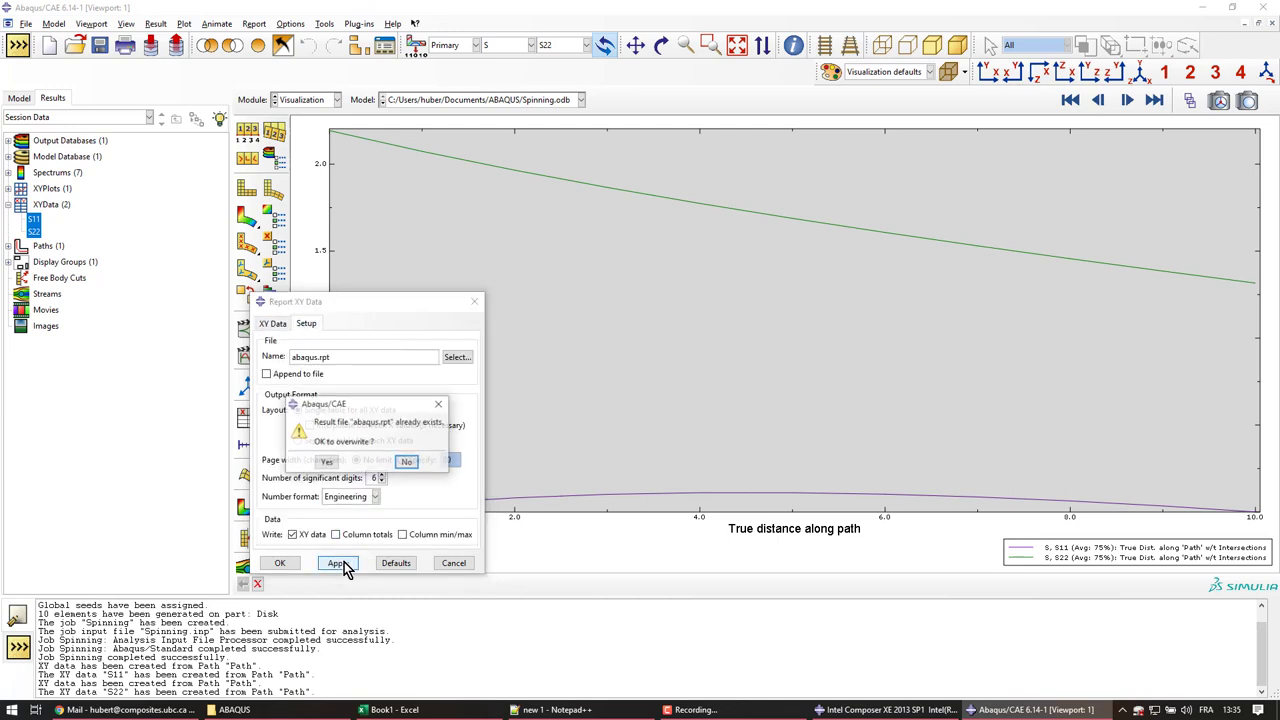
click(328, 463)
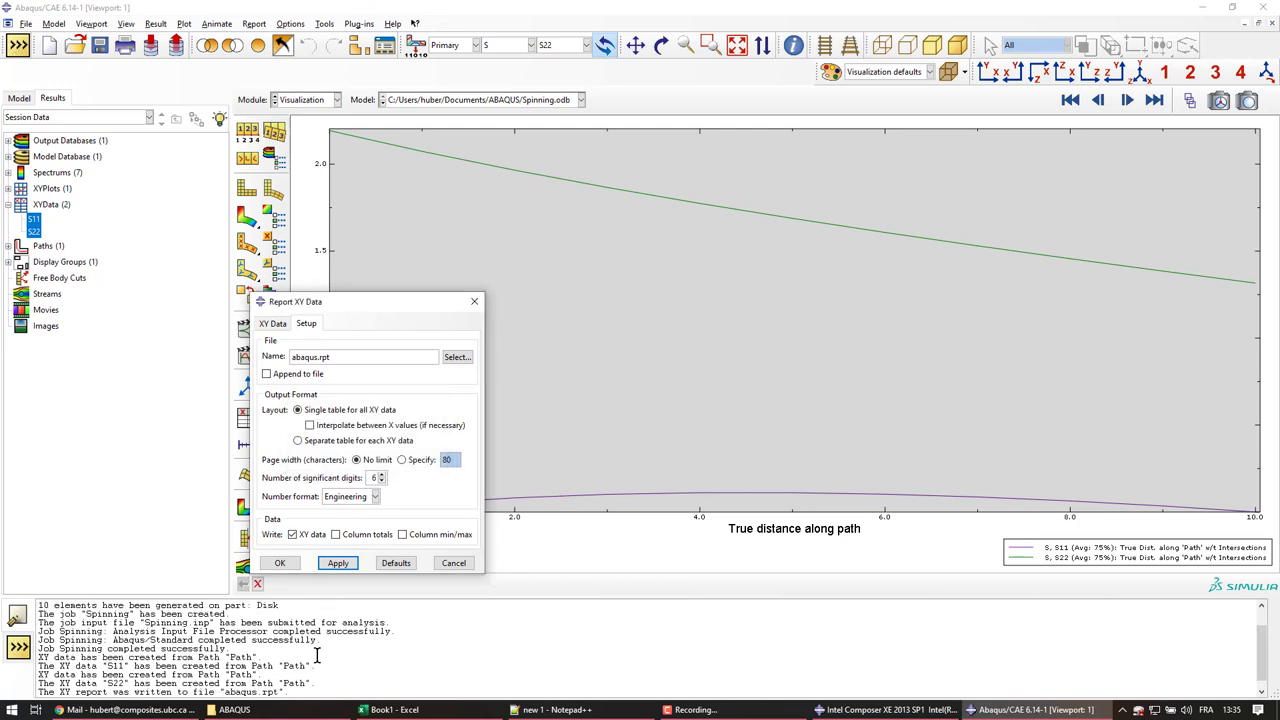
drag(40, 690, 295, 690)
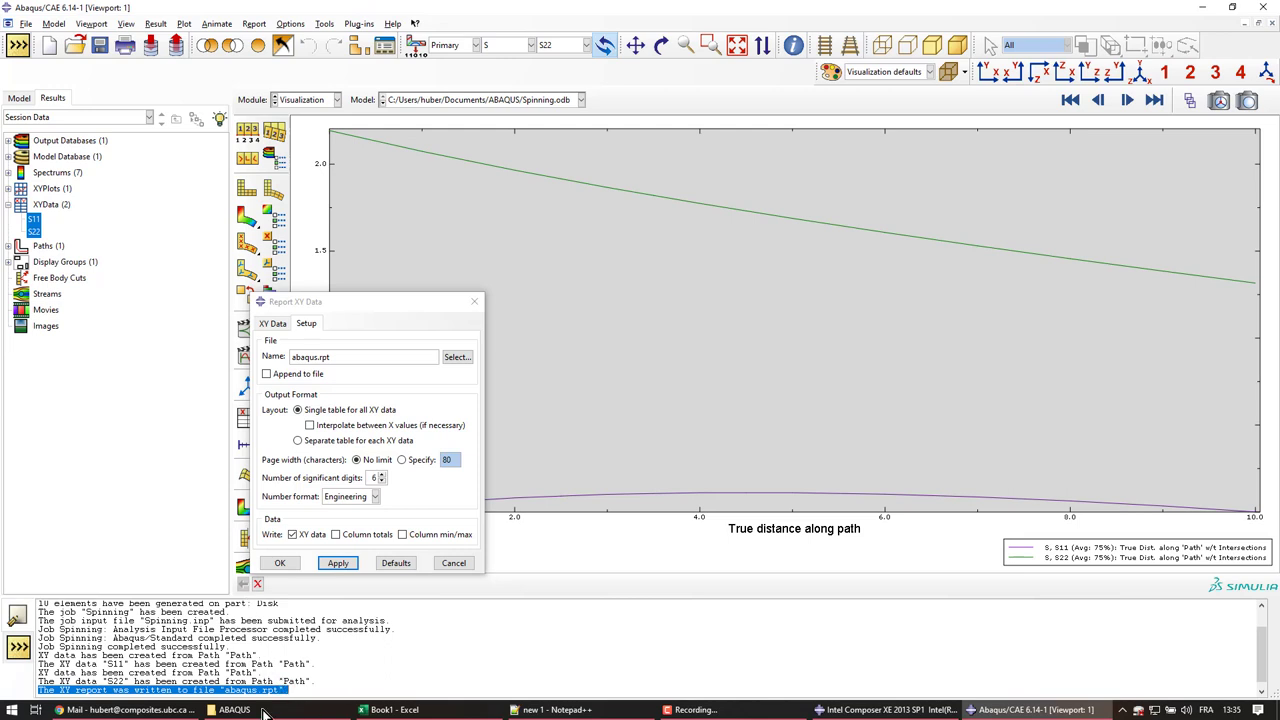
mouse_move(265, 712)
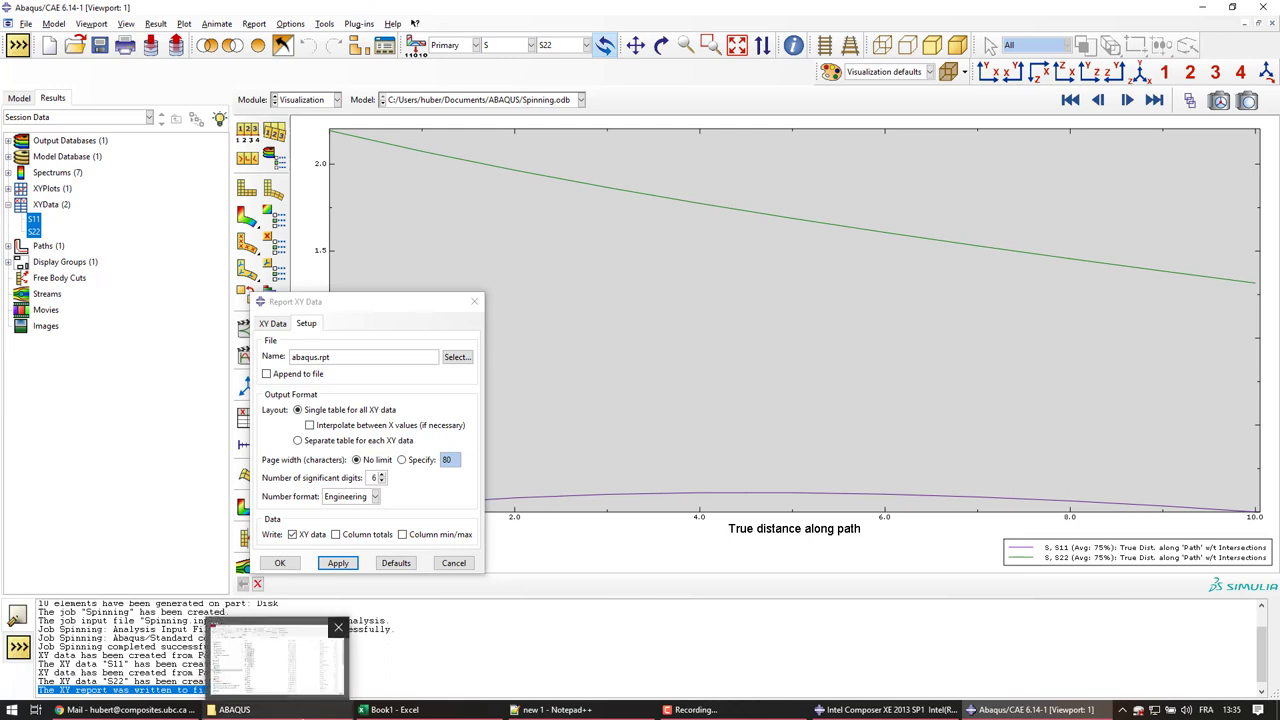
- In Notepad++, open abaqus.rpt from the ABAQUS folder
click(551, 712)
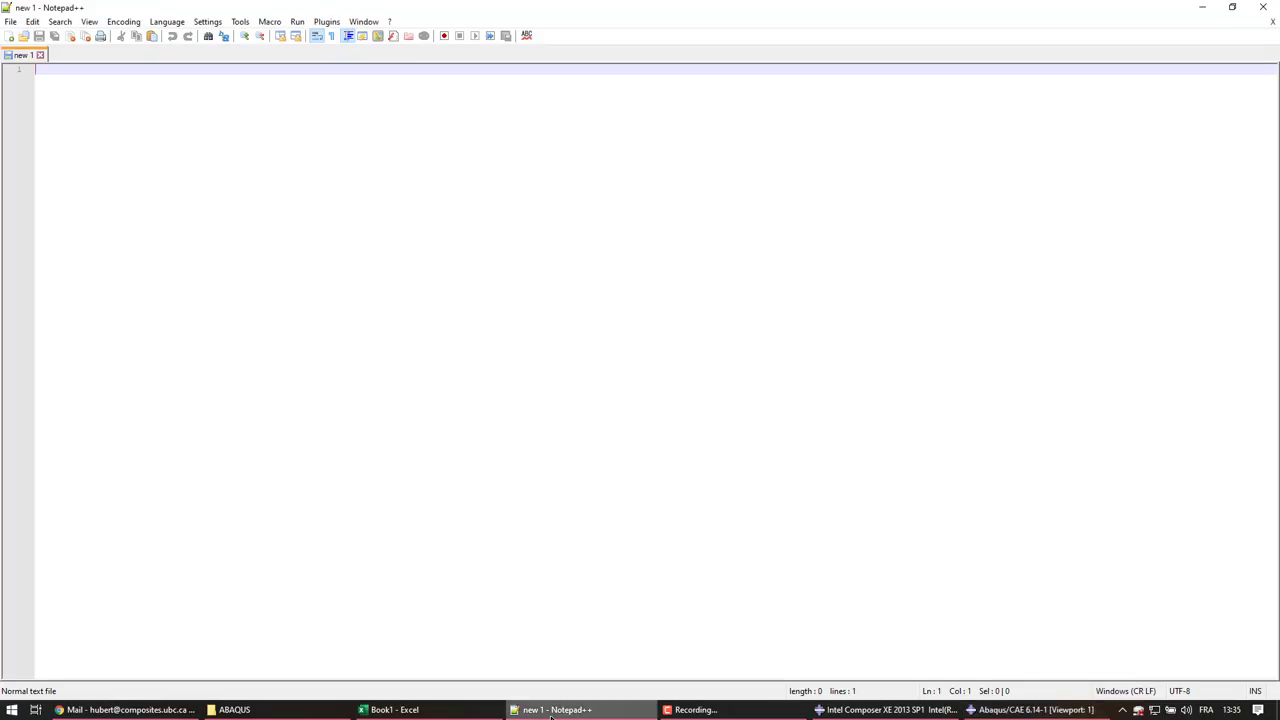
click(24, 37)
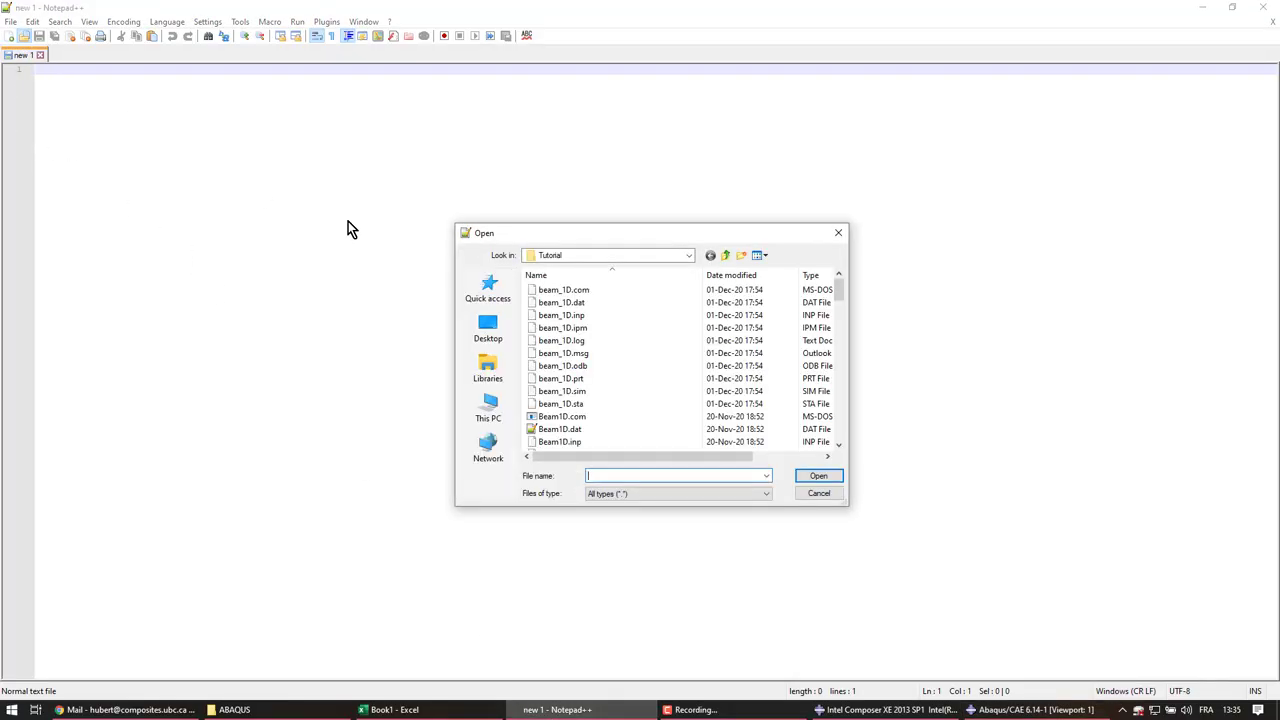
click(725, 255)
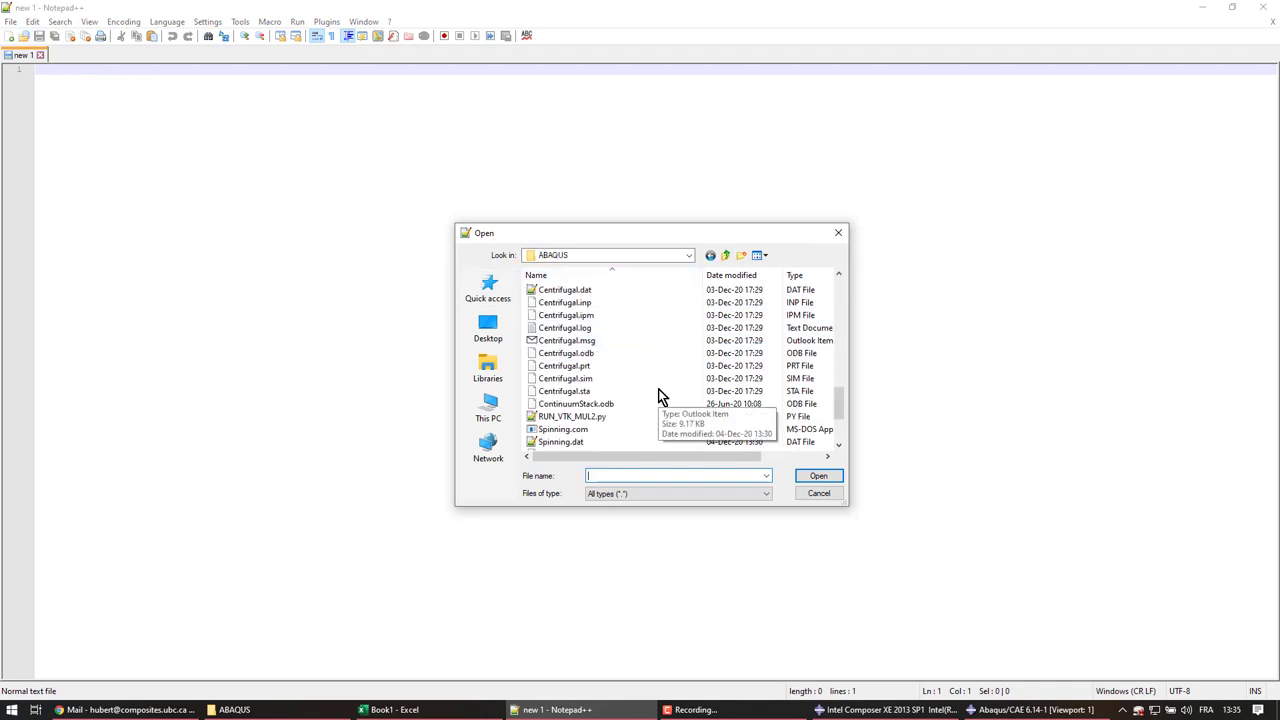
scroll(657, 394, up, 5)
click(549, 297)
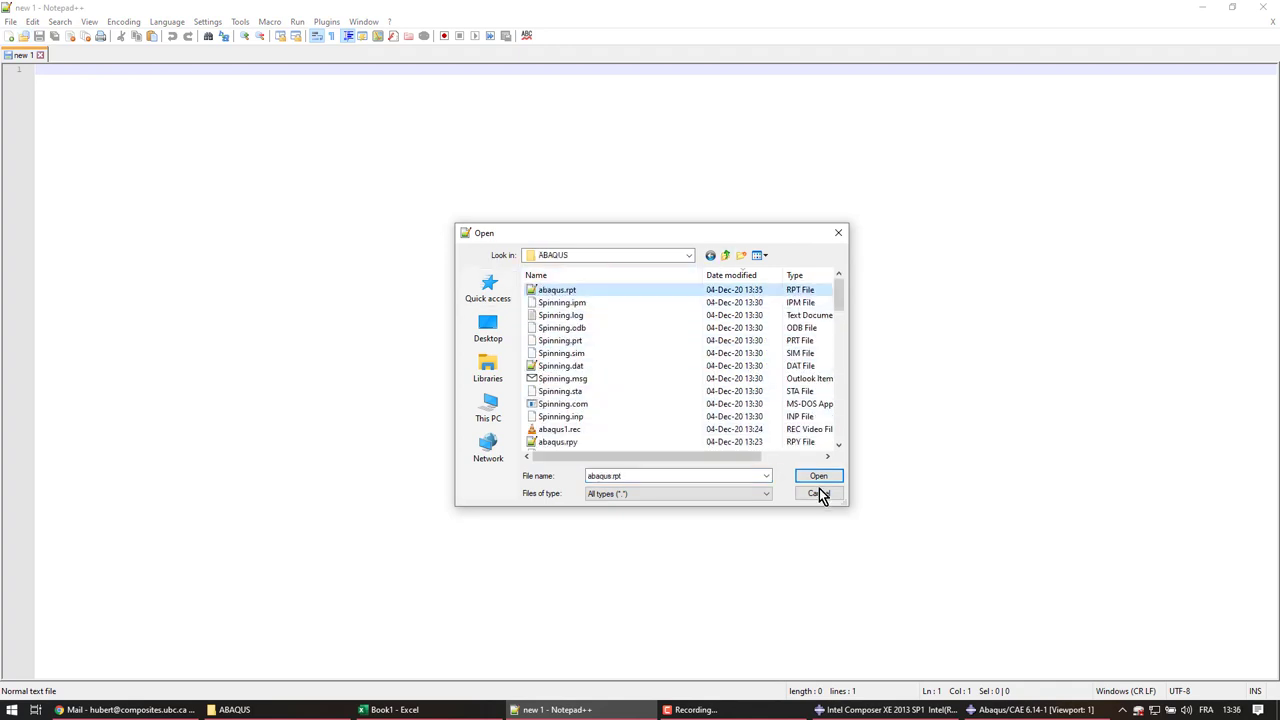
click(817, 479)
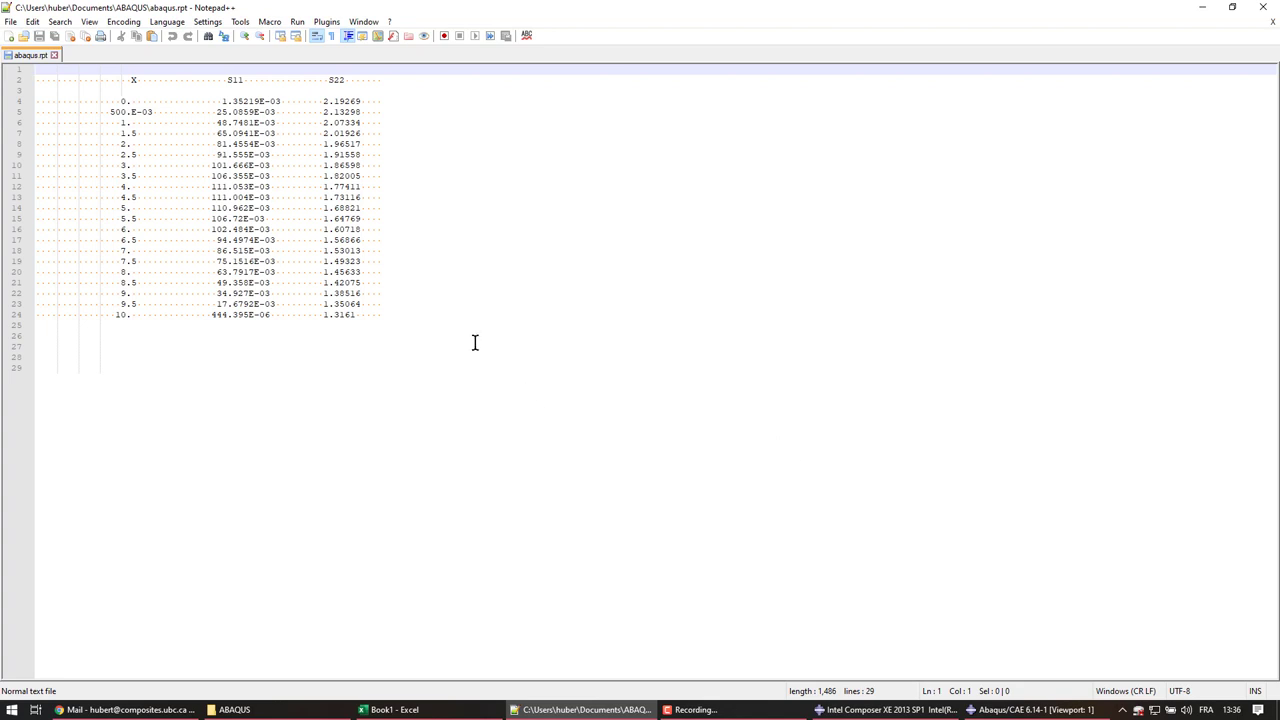
- Select the whole X, S11 and S22 table from the last value to the file start
drag(464, 334, 8, 52)
click(708, 312)
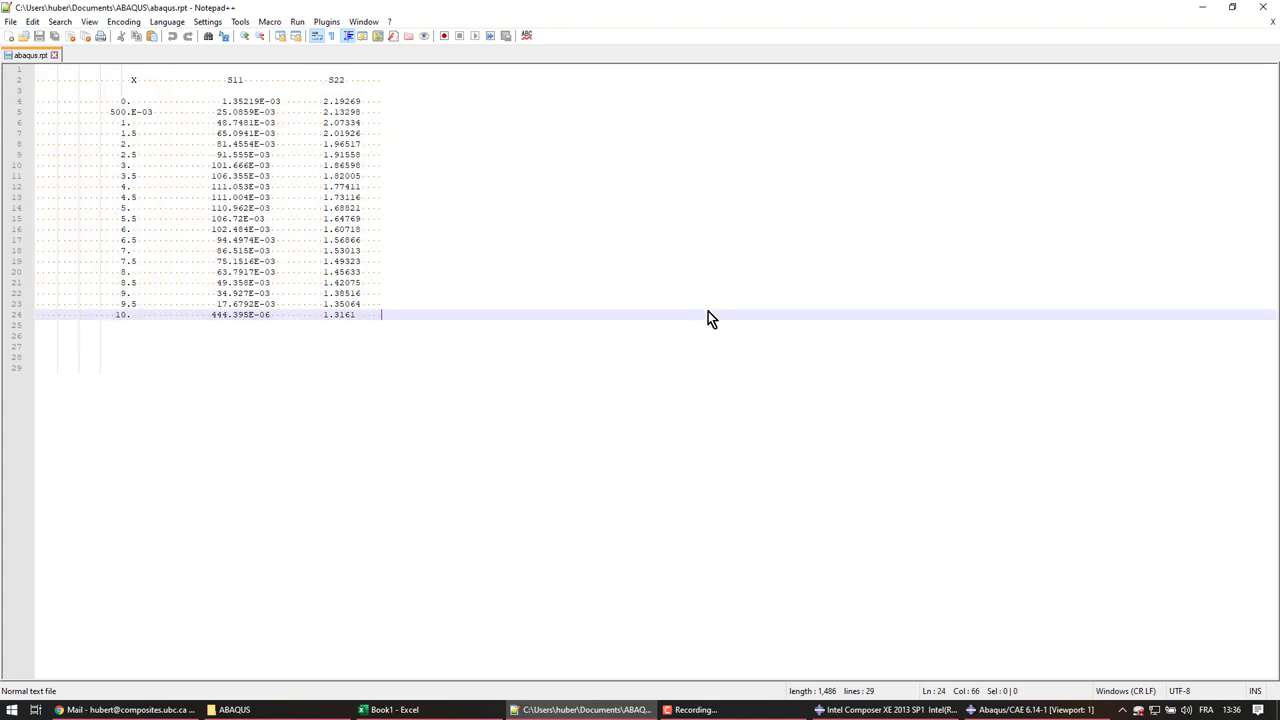
key(shift+Up)
key(shift+Up)
key(ctrl+shift+Home)
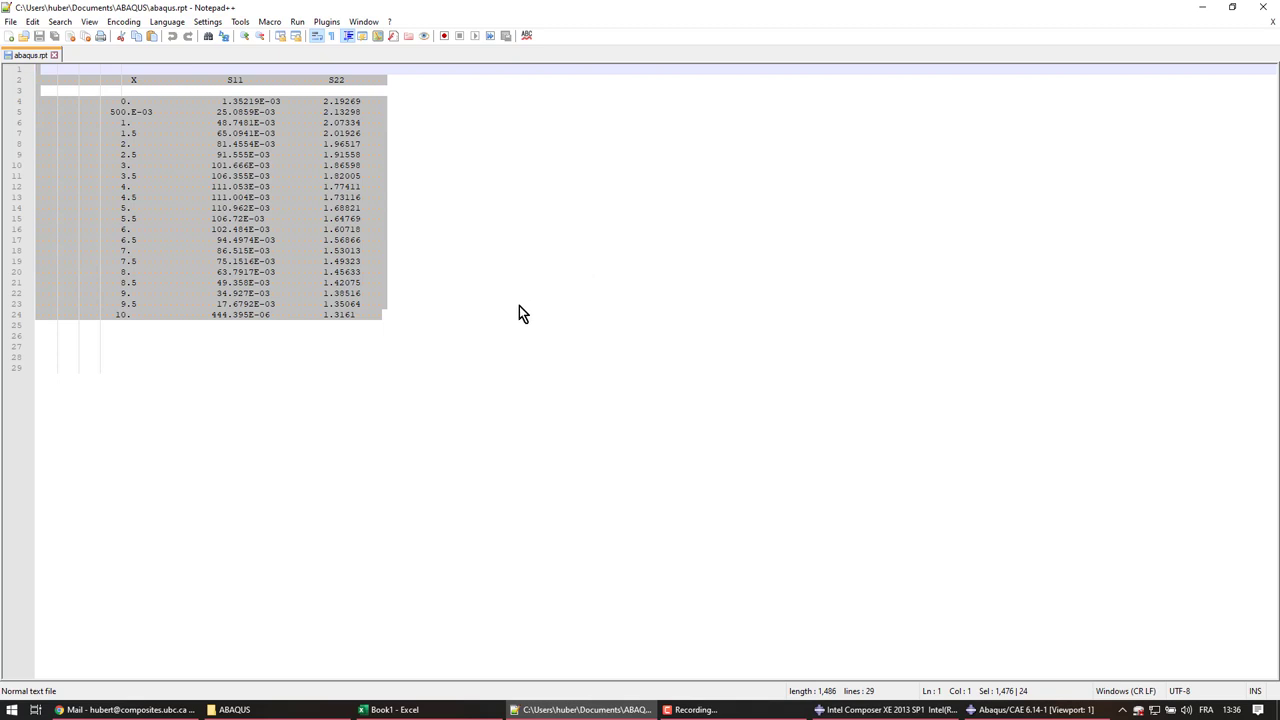
click(433, 714)
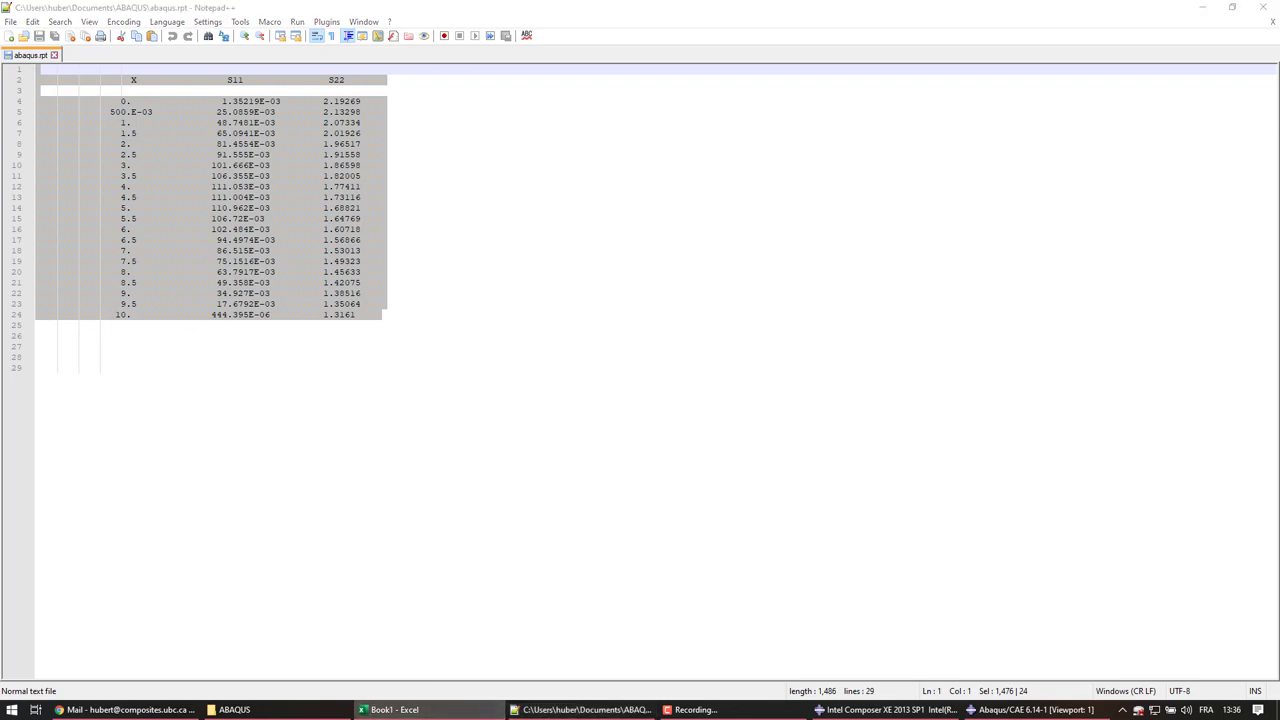
- Maximize Excel and review the X, R, S11, S22 table and the analytical r, σr, σθ values
drag(0, 400, 563, 2)
drag(526, 352, 677, 650)
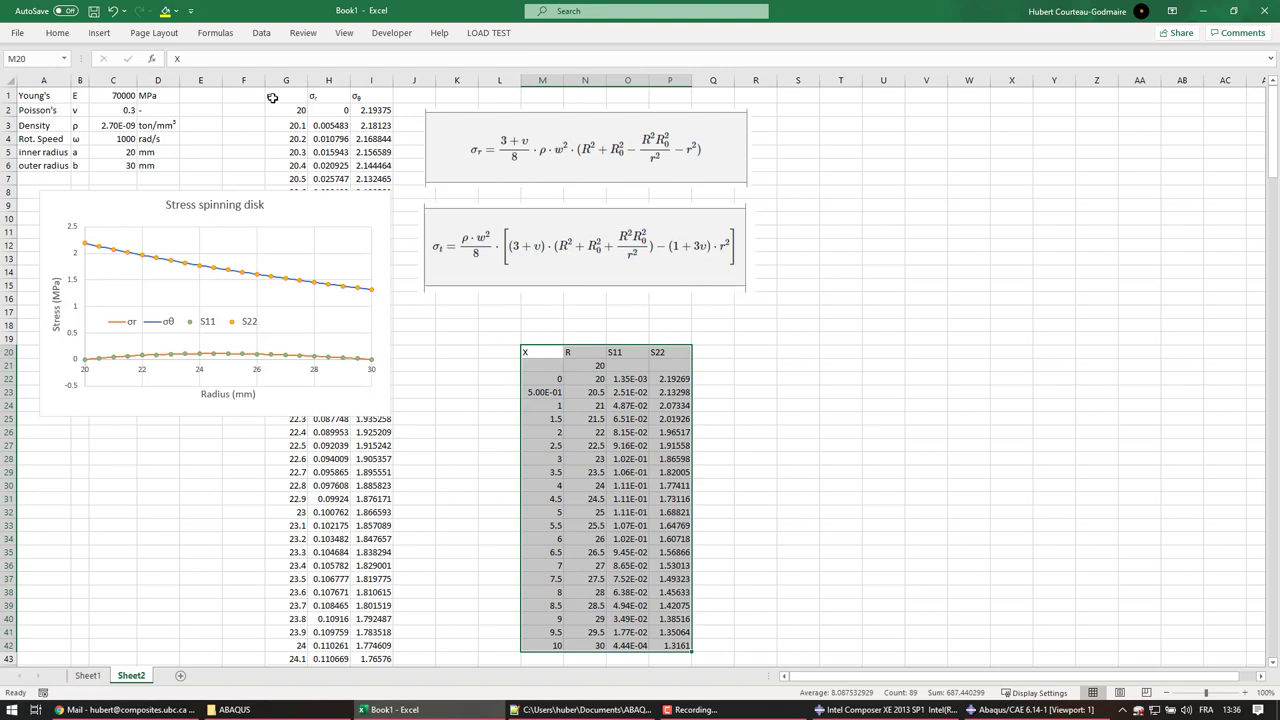
drag(272, 97, 400, 595)
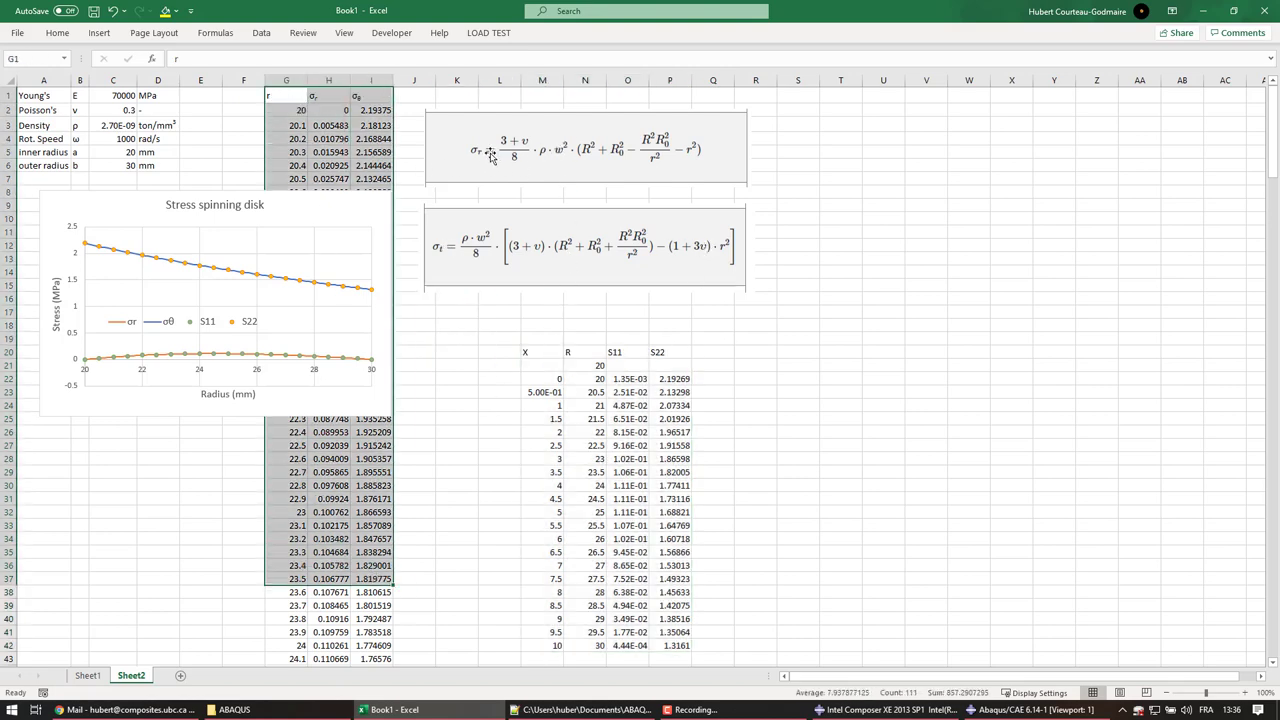
- Review the radial and tangential stress equations and the Stress spinning disk chart
click(555, 149)
click(502, 253)
click(503, 135)
click(507, 226)
click(505, 170)
click(505, 222)
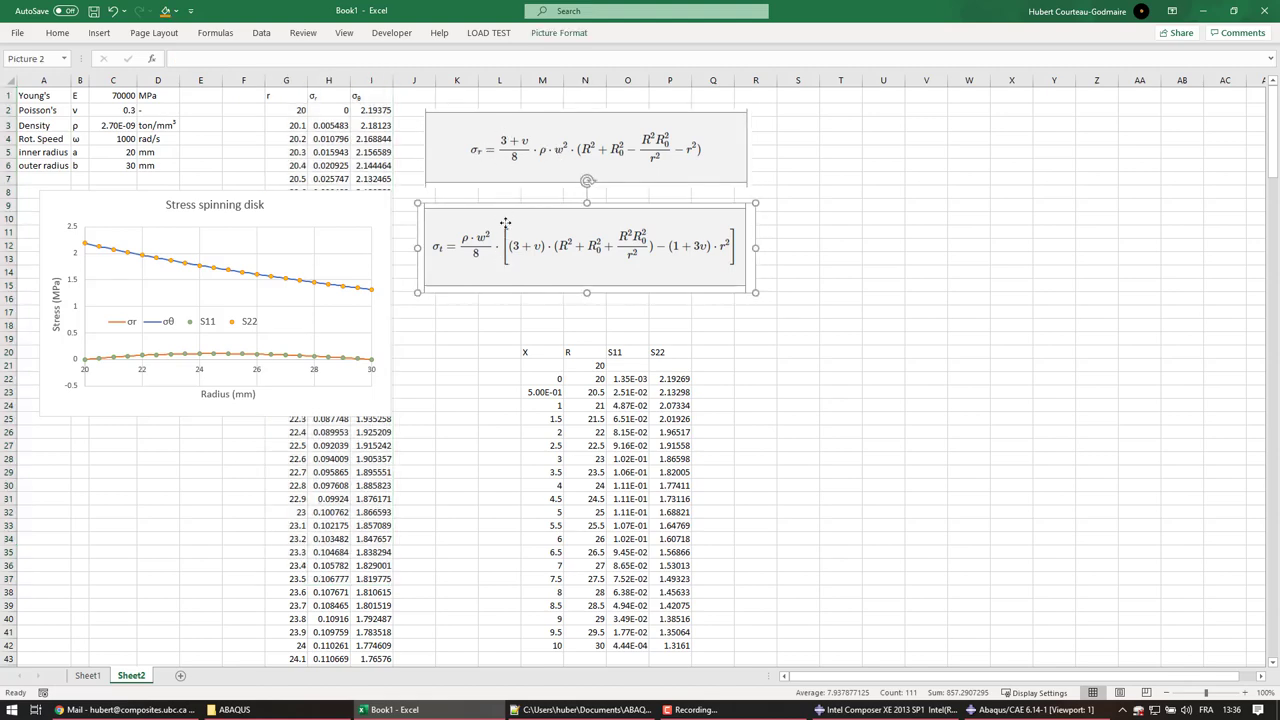
click(324, 401)
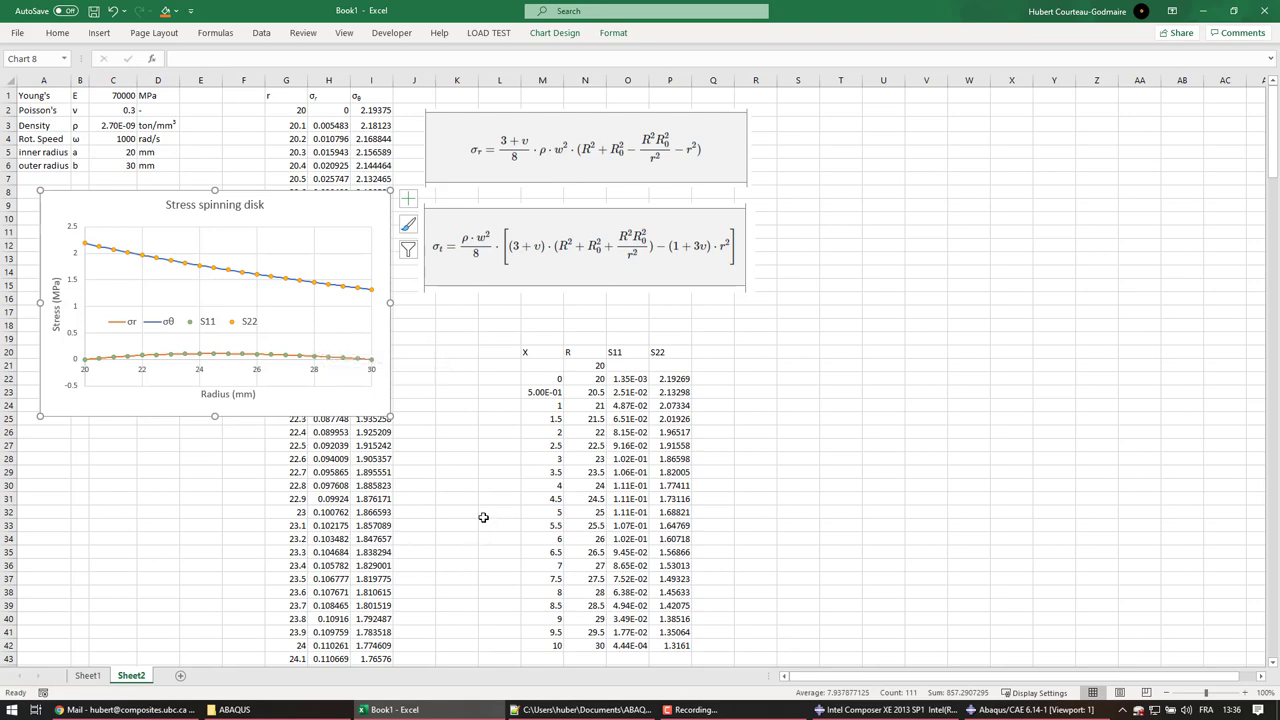
- Bring Abaqus/CAE to the front over the compiler console, with the S11/S22 path plot active
click(897, 714)
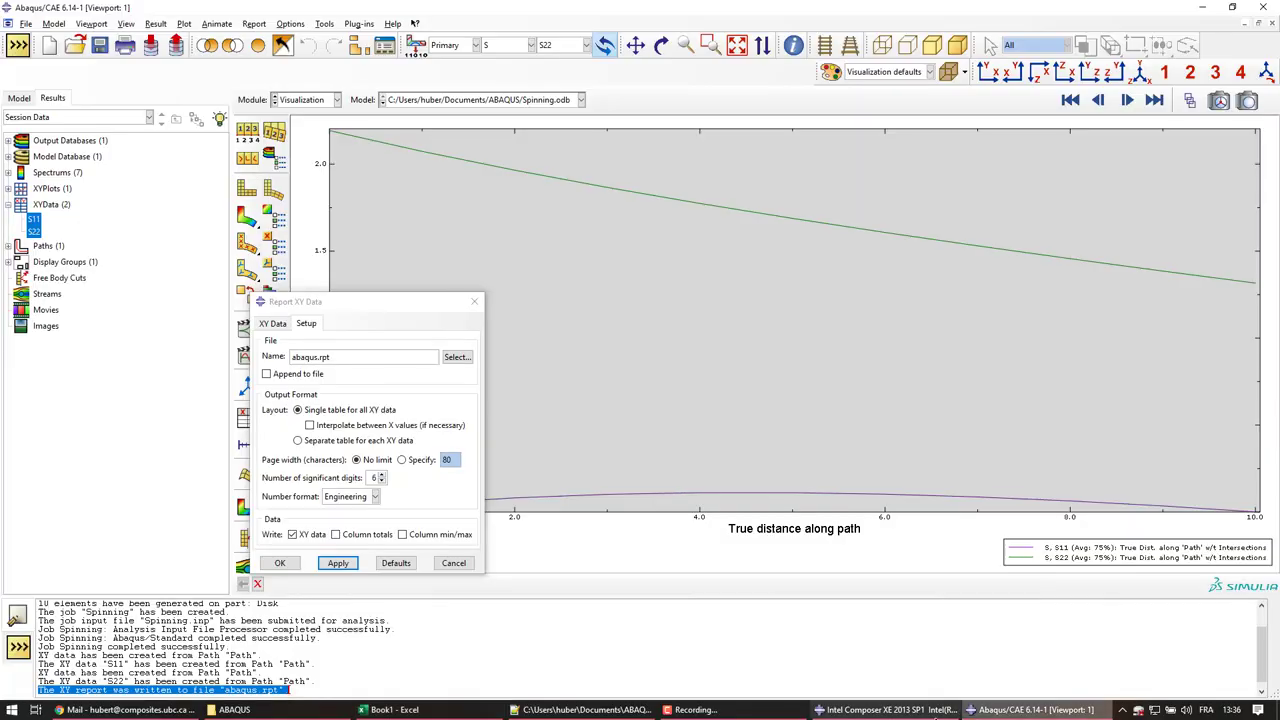
click(736, 166)
click(514, 400)
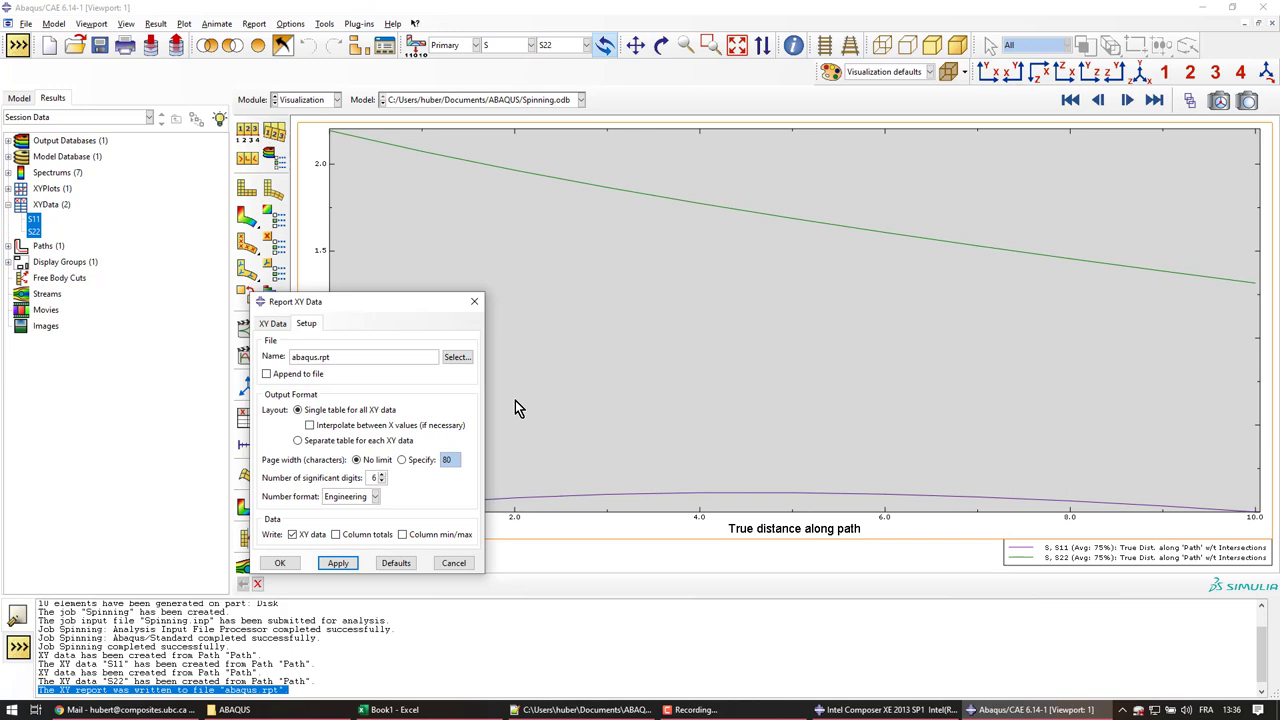